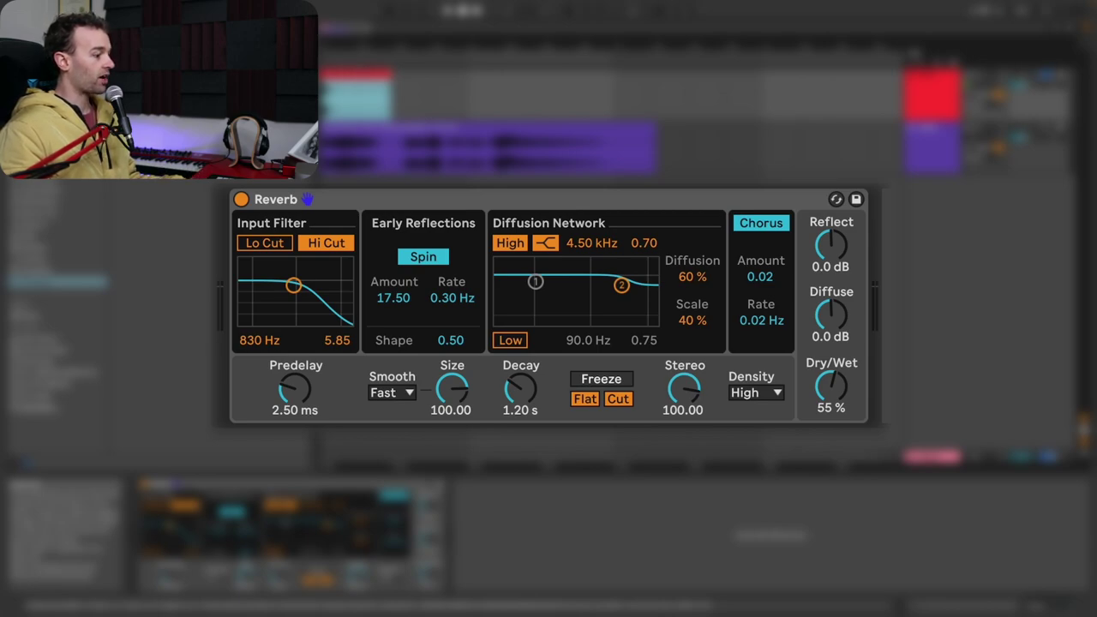
Step: Compare the Reverb's Dry/Wet mix at 0 % and 100 % during playback, and set it to 50 %
{"action": "left_click_drag", "start_coordinate": [832, 393], "coordinate": [833, 480]}
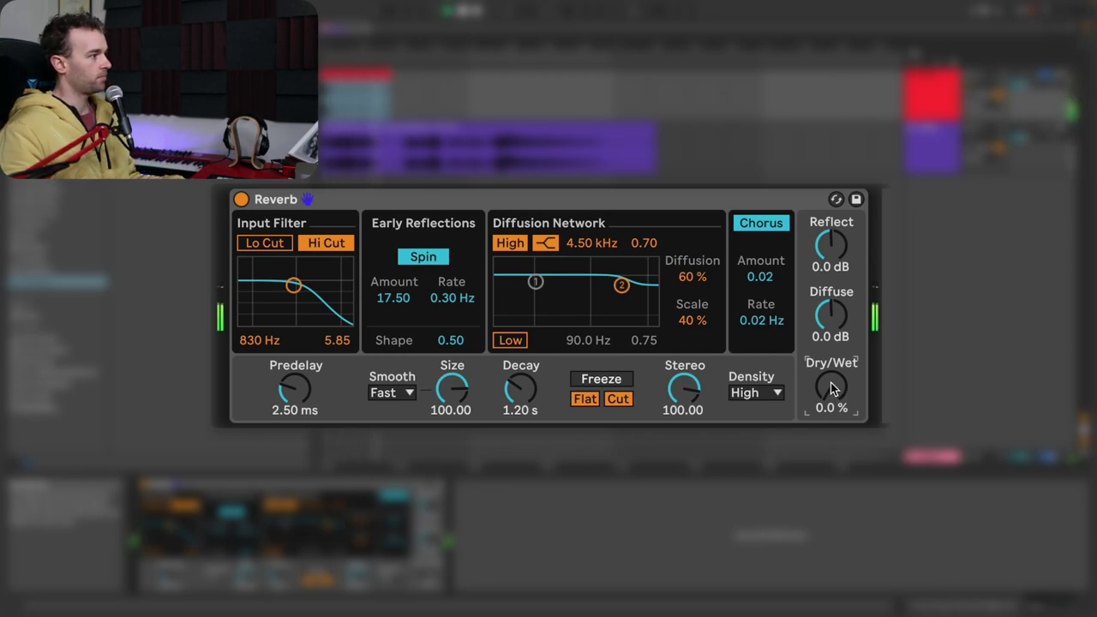
{"action": "left_click_drag", "start_coordinate": [836, 401], "coordinate": [835, 428]}
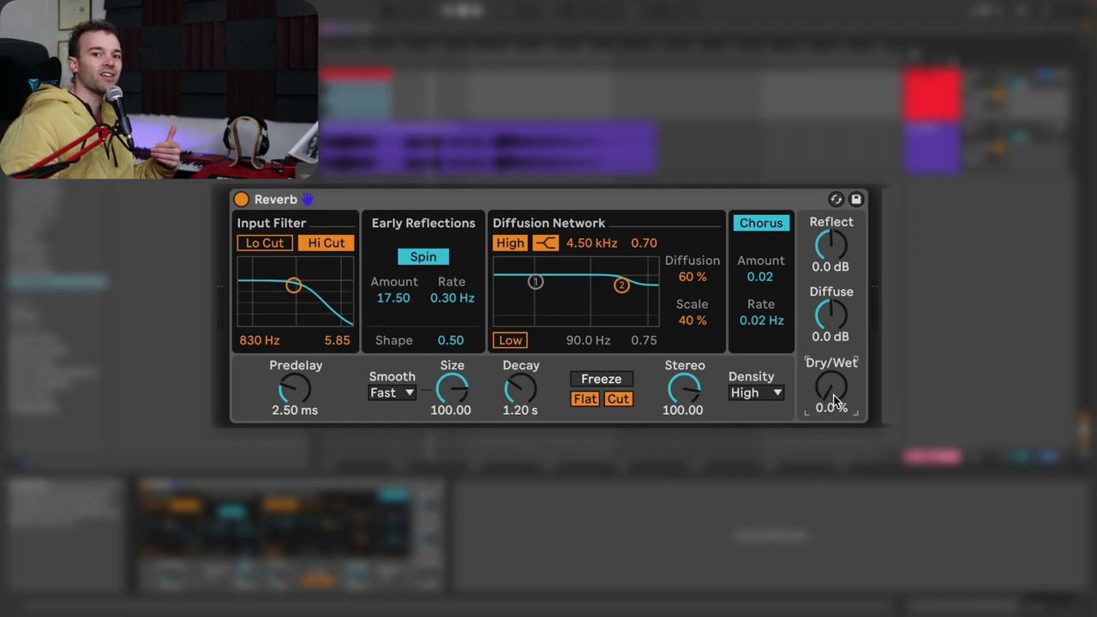
{"action": "key", "text": "space"}
{"action": "left_click_drag", "start_coordinate": [830, 387], "coordinate": [830, 257]}
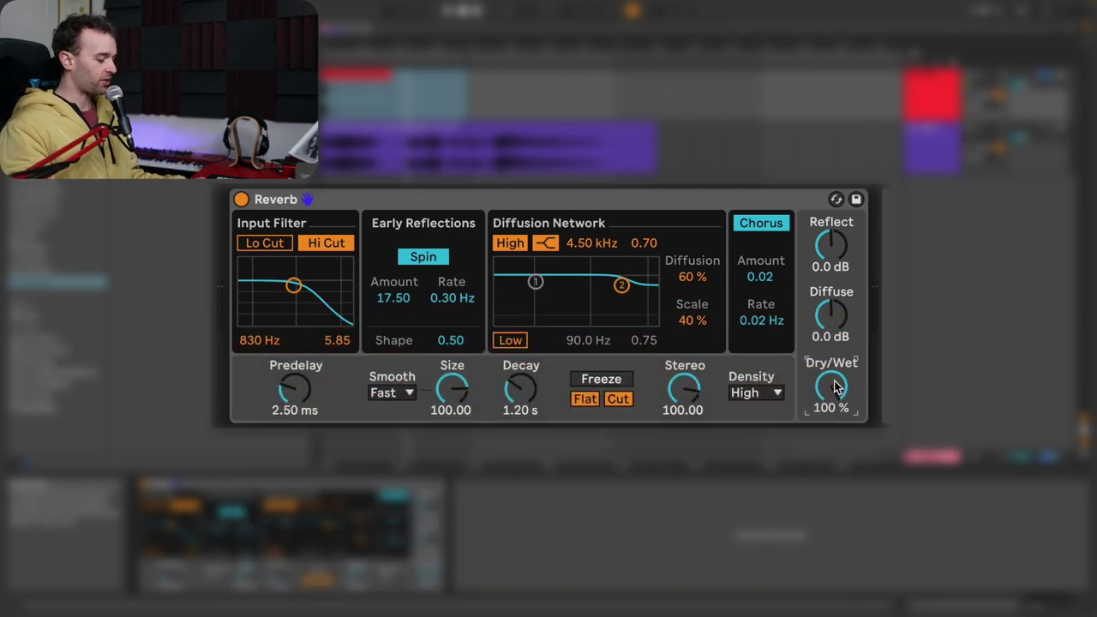
{"action": "left_click_drag", "start_coordinate": [836, 388], "coordinate": [836, 430]}
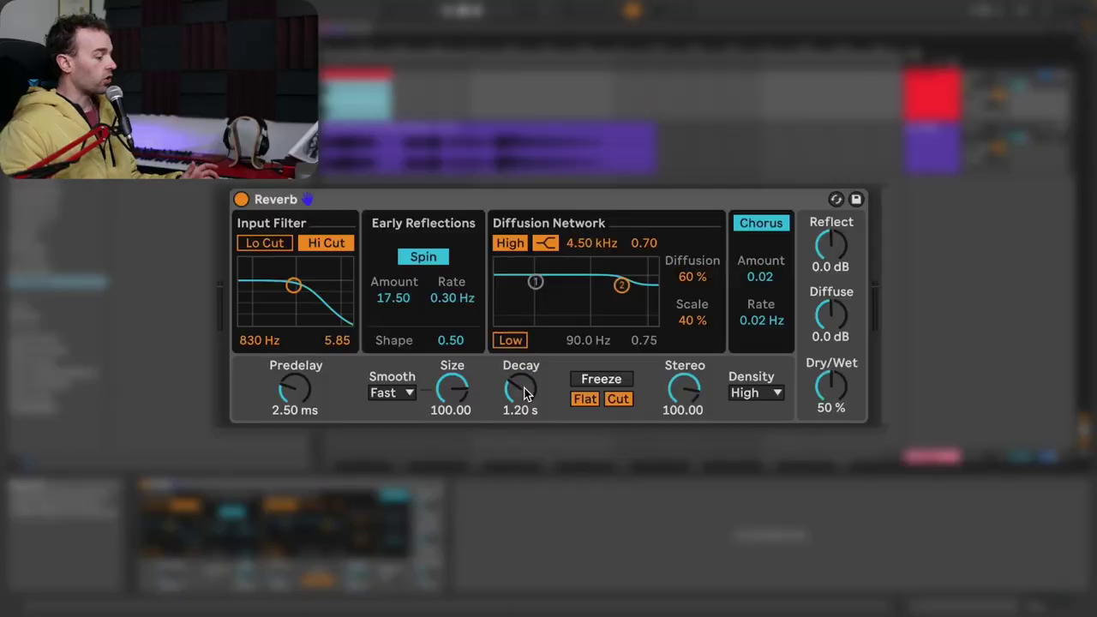
Step: Audition short and long Decay times from 200 ms up to 60 s, and set the Decay to 2.00 s
{"action": "left_click_drag", "start_coordinate": [526, 393], "coordinate": [526, 437]}
{"action": "left_click_drag", "start_coordinate": [526, 393], "coordinate": [526, 326]}
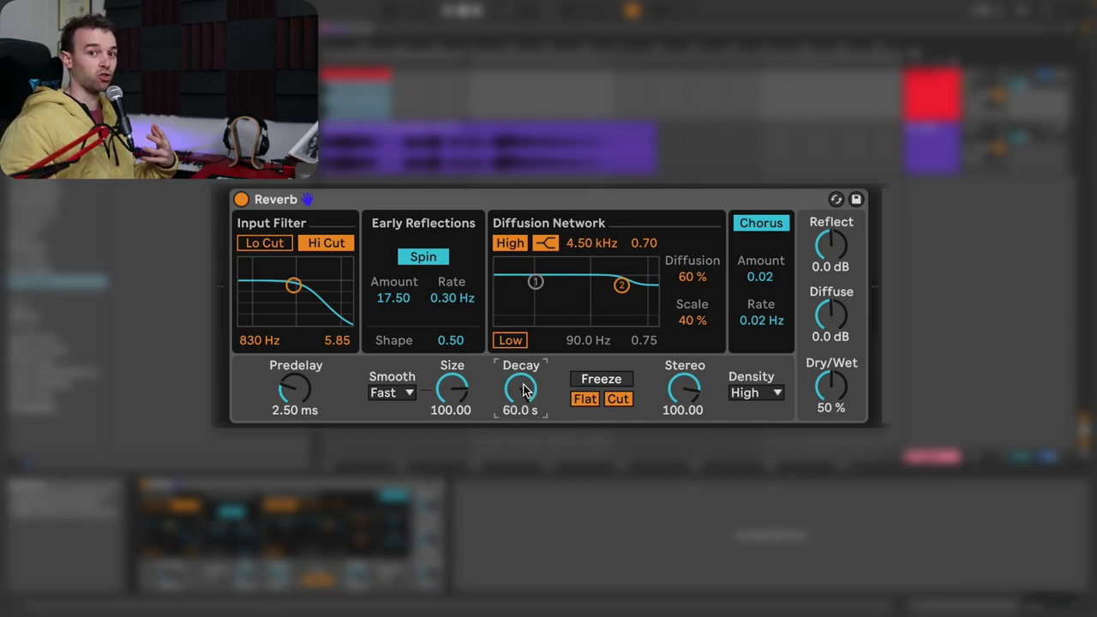
{"action": "left_click_drag", "start_coordinate": [526, 391], "coordinate": [526, 445]}
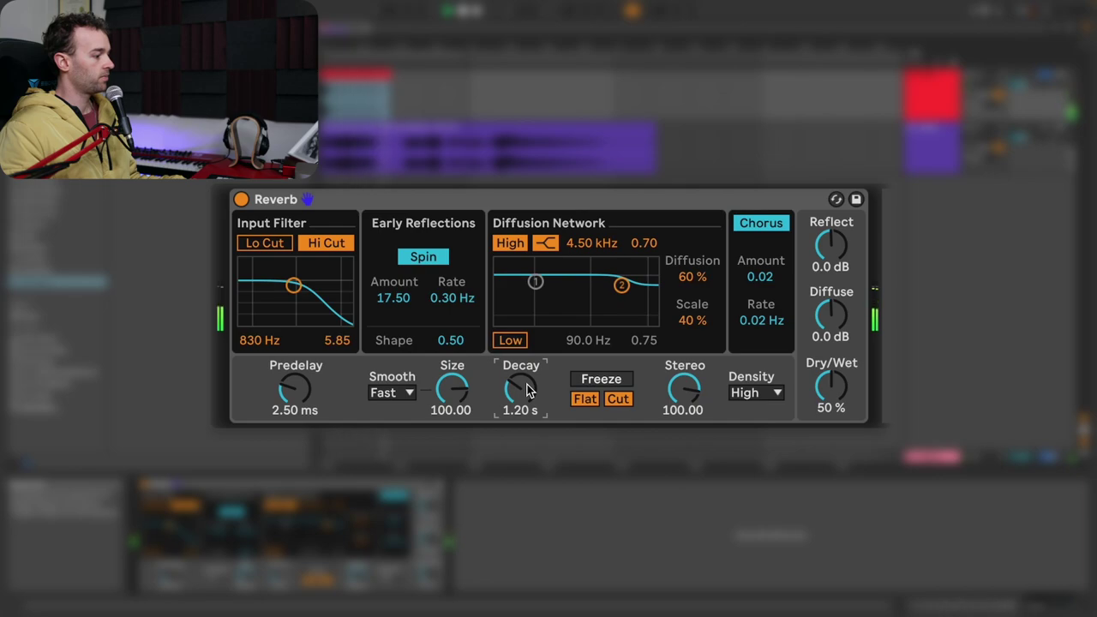
{"action": "left_click_drag", "start_coordinate": [529, 390], "coordinate": [529, 350]}
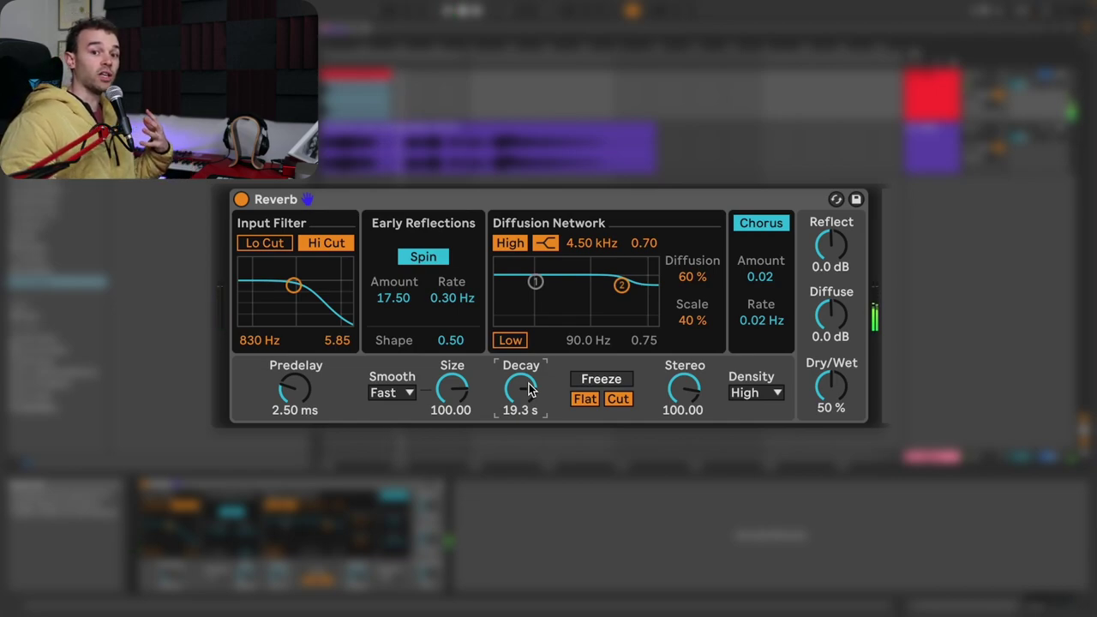
{"action": "left_click_drag", "start_coordinate": [529, 388], "coordinate": [529, 446]}
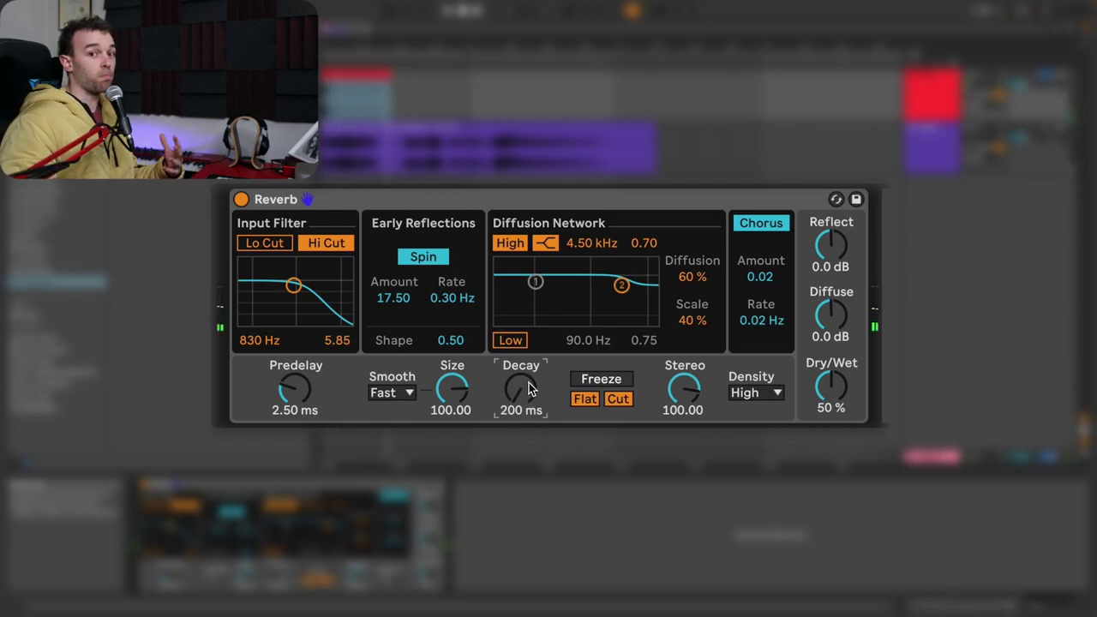
{"action": "type", "text": "2000"}
{"action": "key", "text": "Return"}
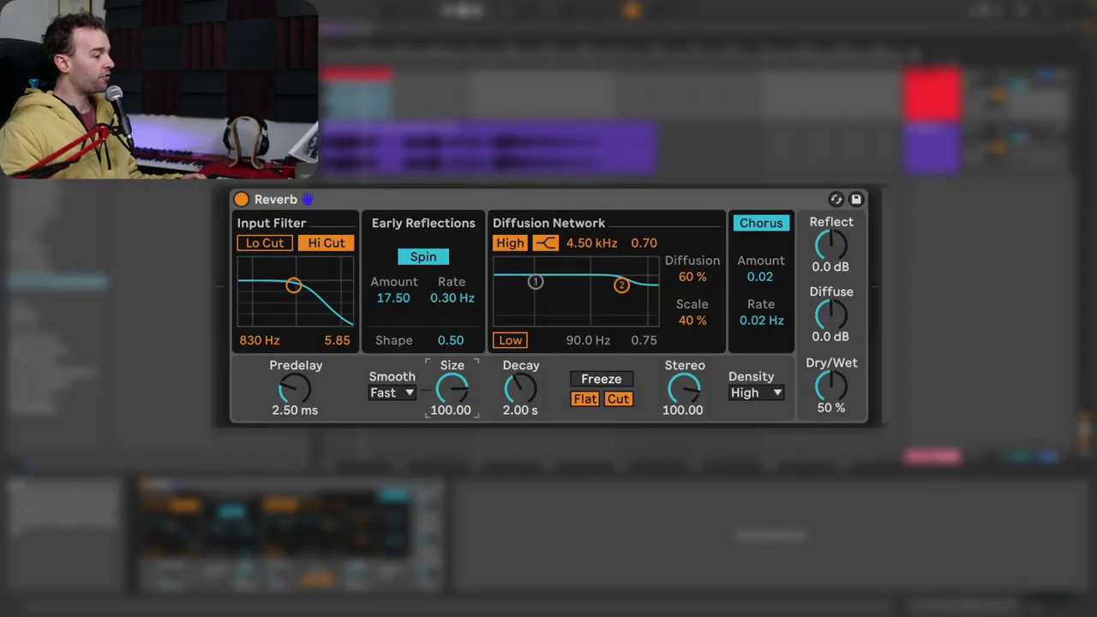
Step: Try the reverb Size at 500 and at 0.67, and reset it to 100
{"action": "left_click_drag", "start_coordinate": [448, 391], "coordinate": [448, 360]}
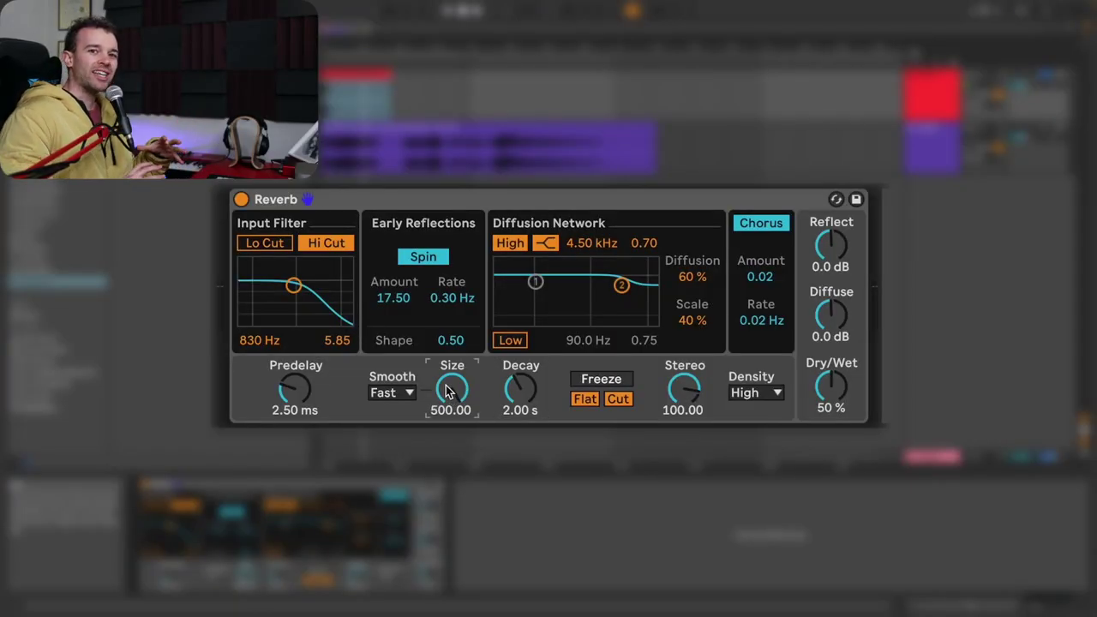
{"action": "left_click_drag", "start_coordinate": [447, 391], "coordinate": [447, 468]}
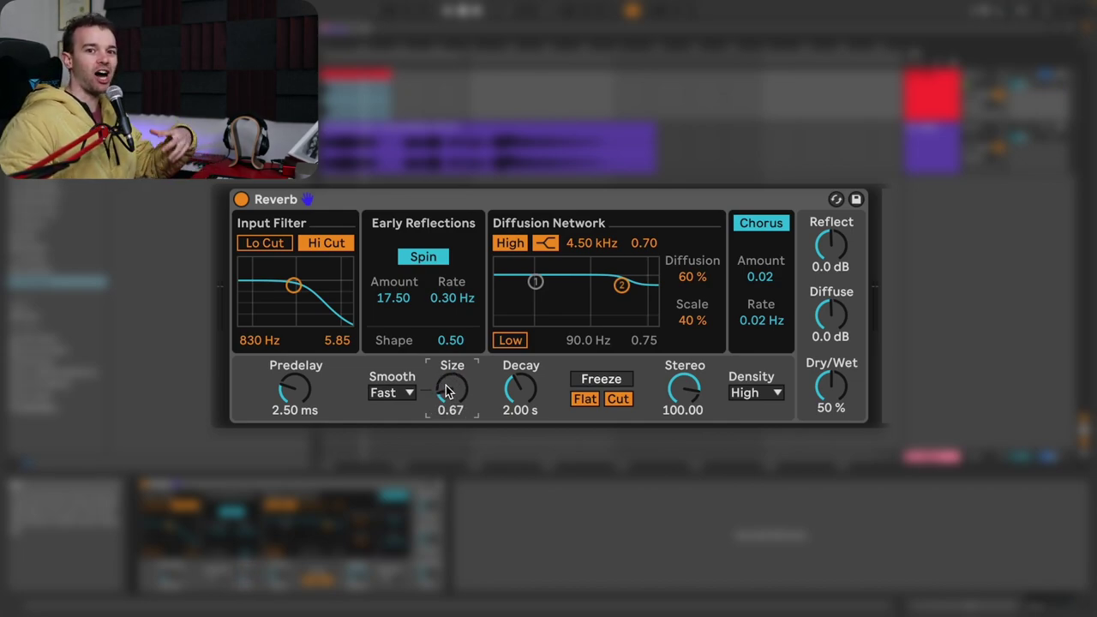
{"action": "key", "text": "Delete"}
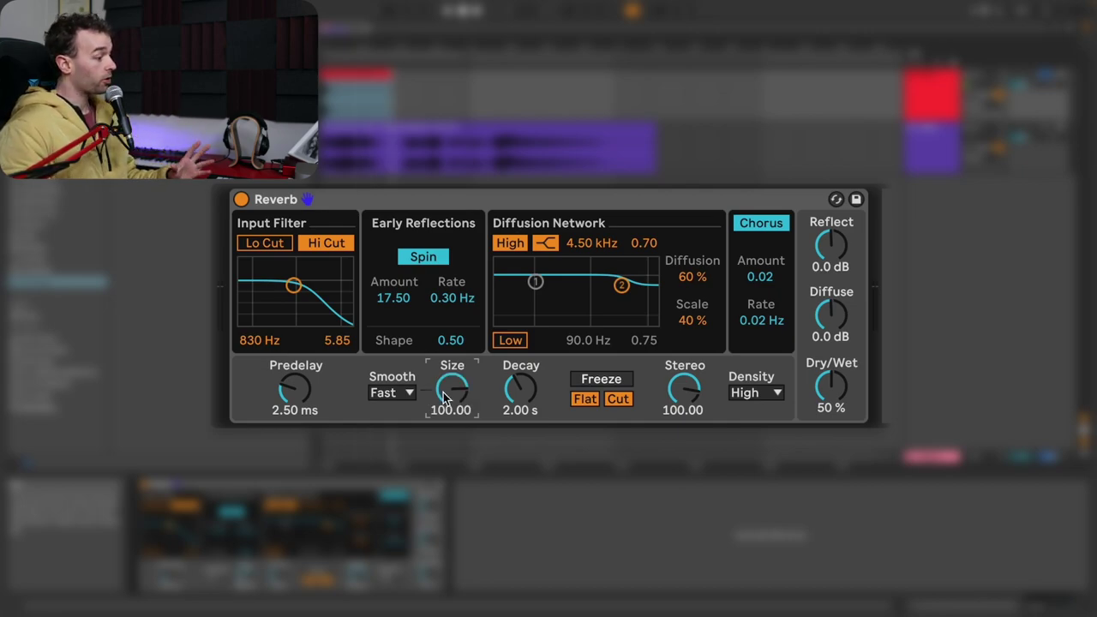
Step: Turn off the Input Filter's Hi Cut and audition Size values from 0.25 to about 470, resetting Size to 100
{"action": "left_click", "coordinate": [340, 245]}
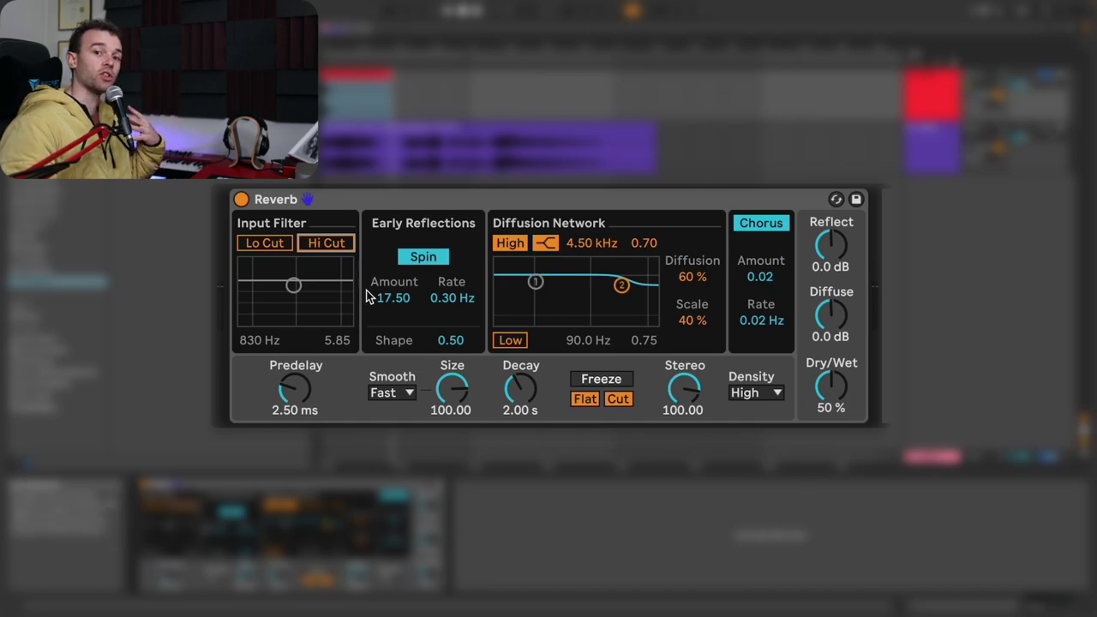
{"action": "left_click_drag", "start_coordinate": [452, 396], "coordinate": [452, 497]}
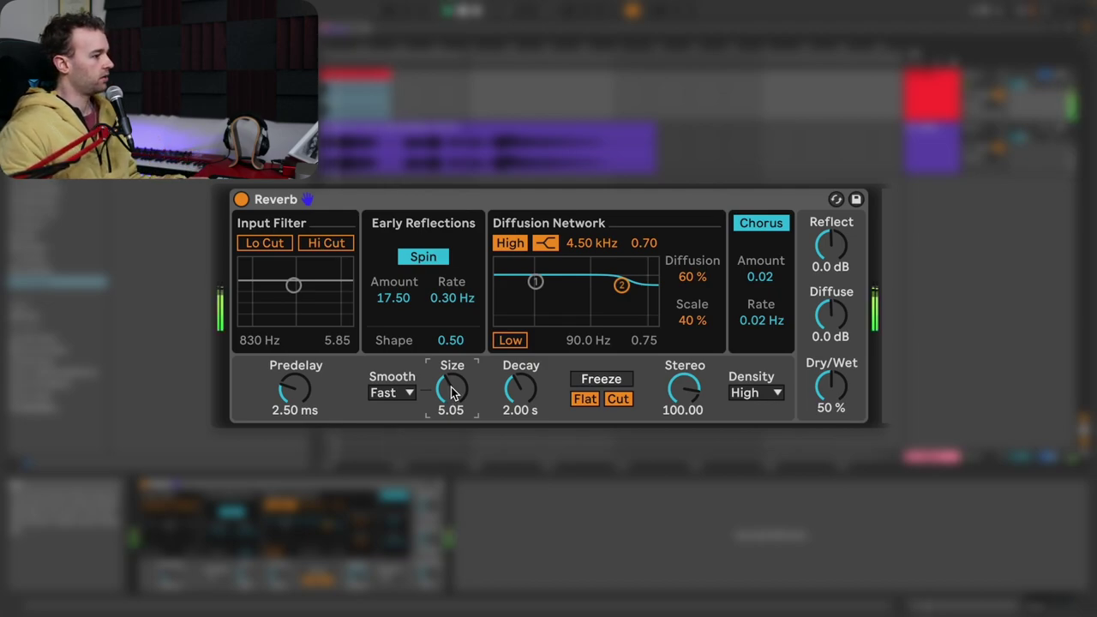
{"action": "left_click_drag", "start_coordinate": [455, 392], "coordinate": [455, 454]}
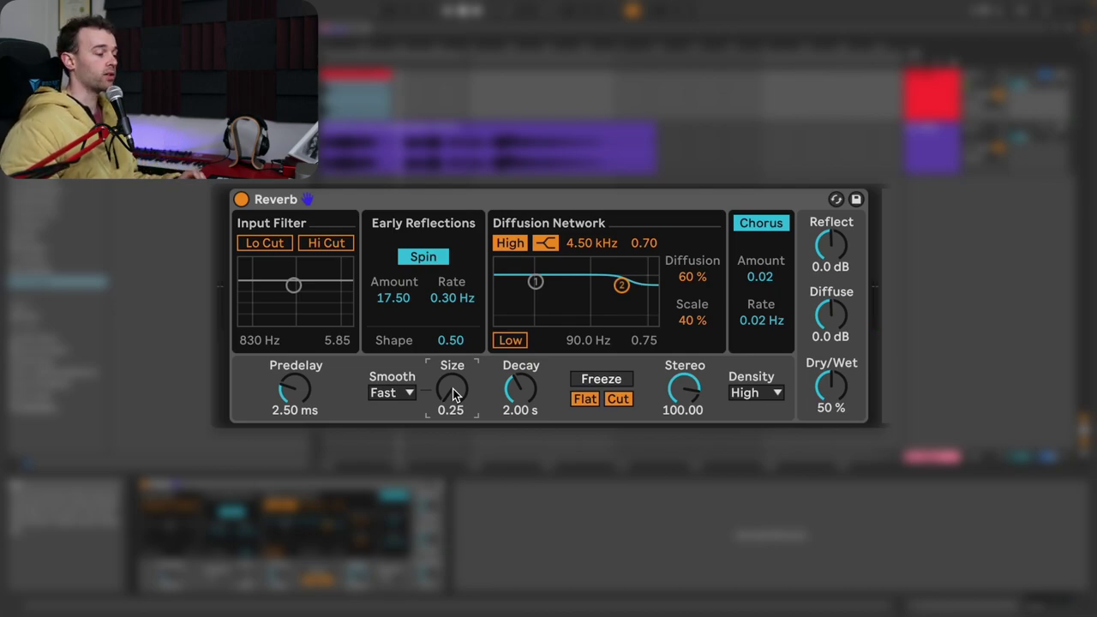
{"action": "left_click_drag", "start_coordinate": [453, 388], "coordinate": [453, 304]}
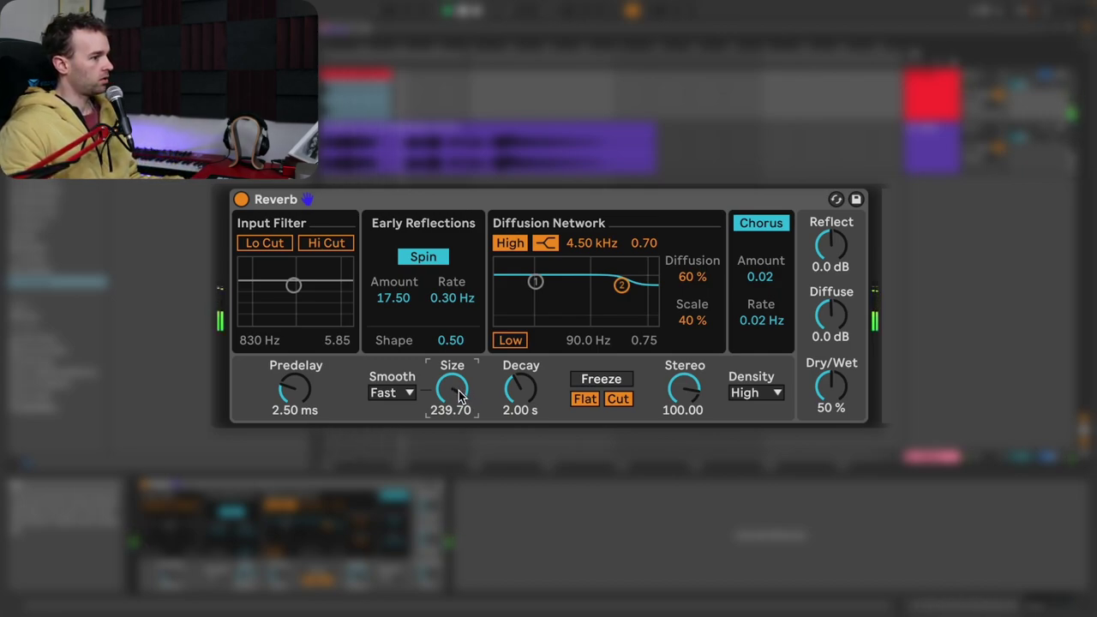
{"action": "left_click_drag", "start_coordinate": [458, 394], "coordinate": [458, 364]}
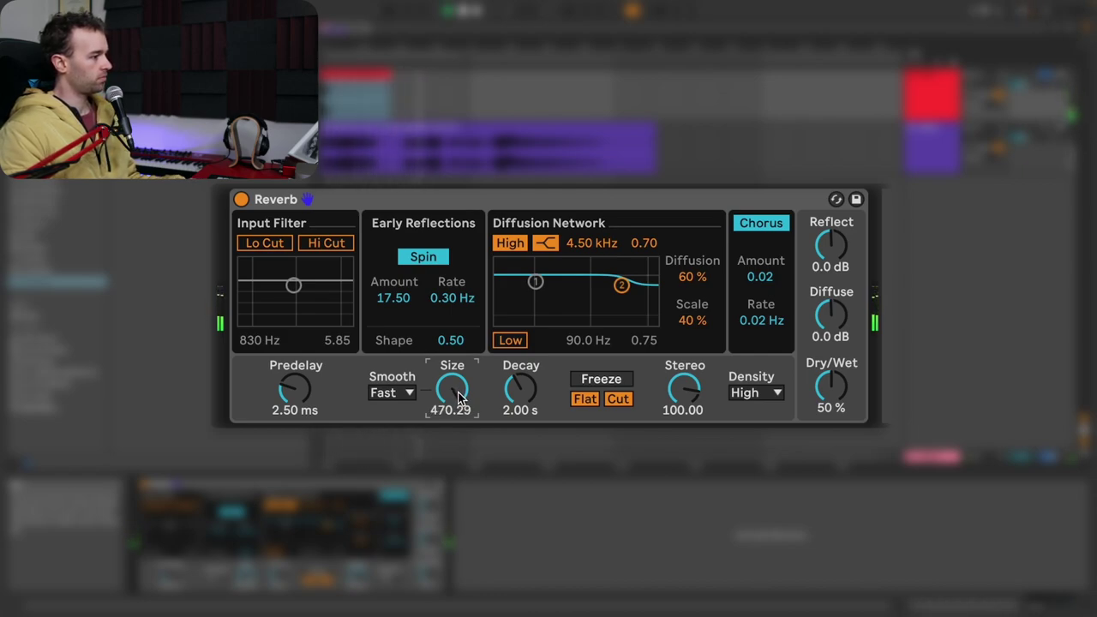
{"action": "key", "text": "Delete"}
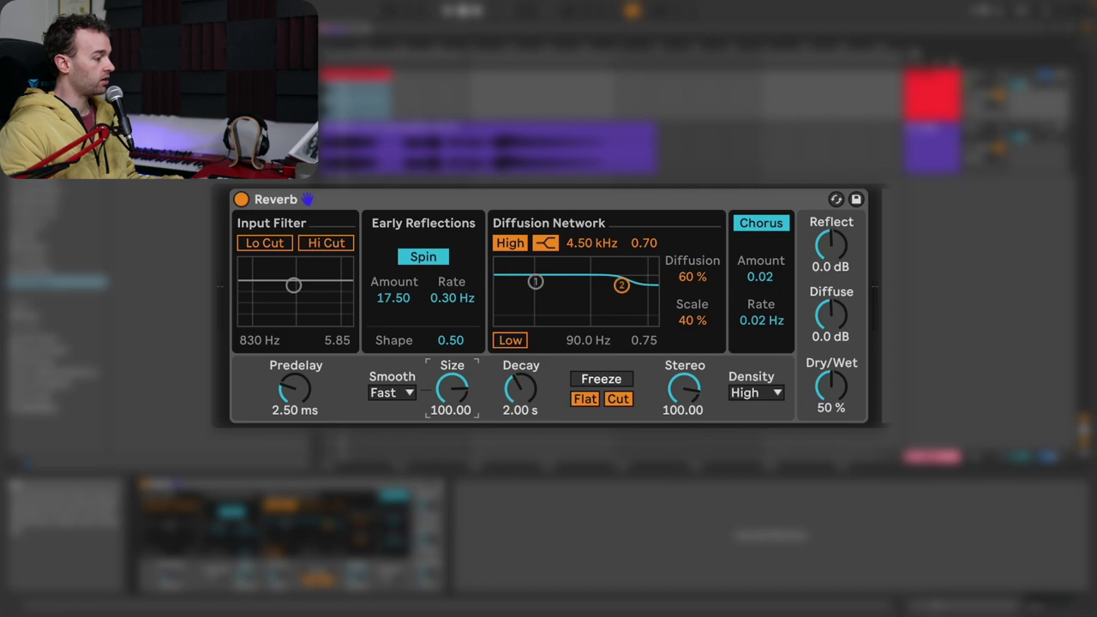
Step: Sweep the Size down and up during playback with Fast smoothing, ending at 500
{"action": "left_click_drag", "start_coordinate": [452, 389], "coordinate": [452, 474]}
{"action": "left_click_drag", "start_coordinate": [452, 389], "coordinate": [452, 303]}
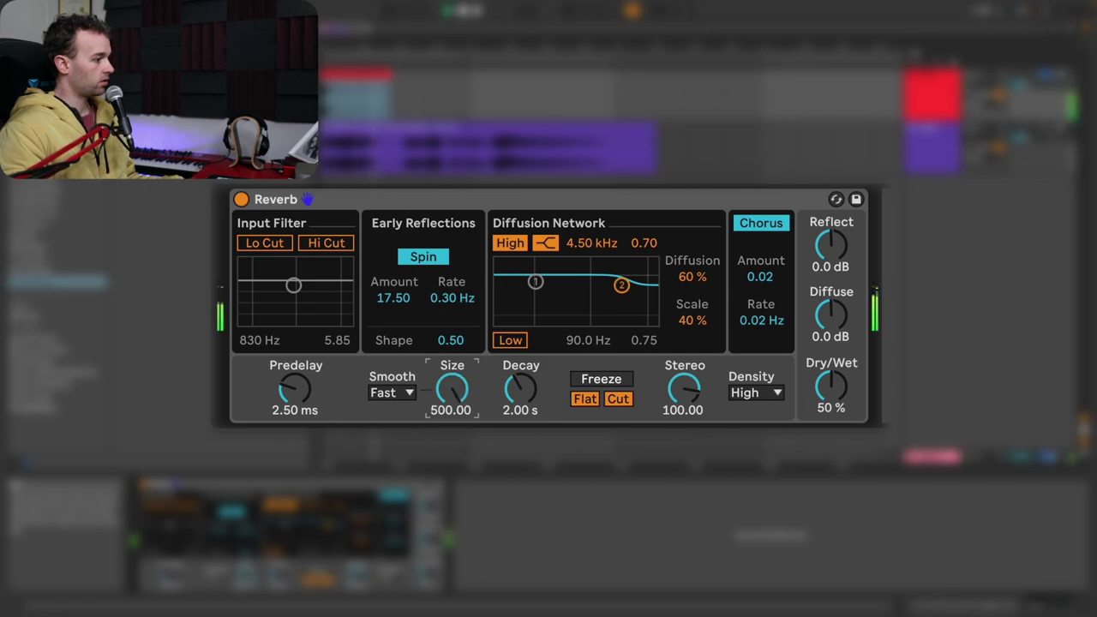
{"action": "left_click_drag", "start_coordinate": [452, 388], "coordinate": [454, 314]}
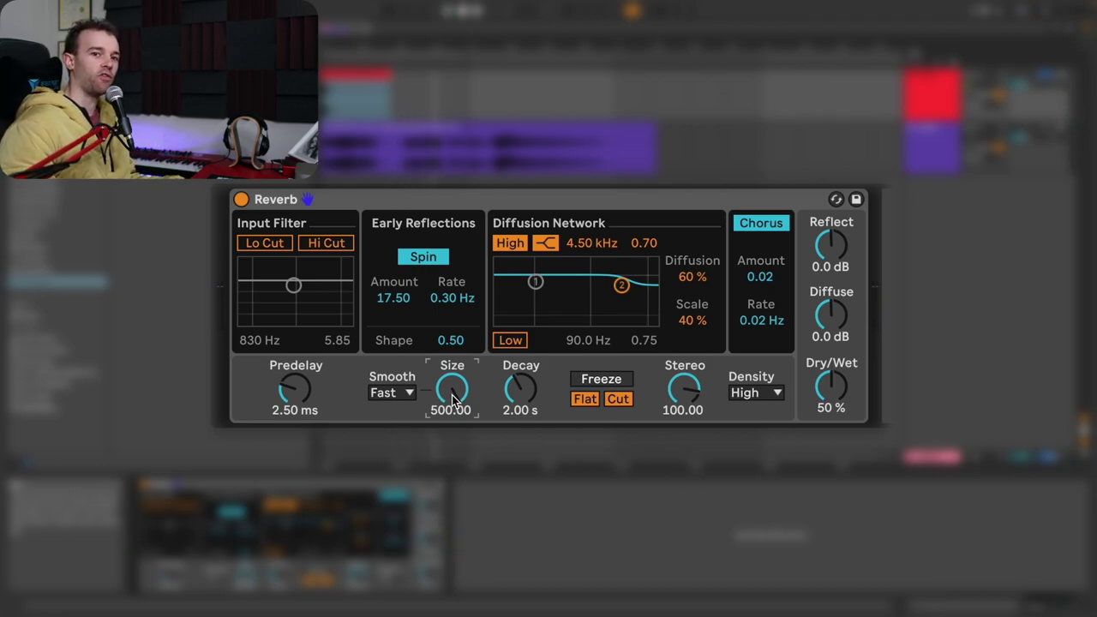
Step: Set Smooth to None and audition Size changes during playback, leaving Size at 500
{"action": "left_click", "coordinate": [408, 393]}
{"action": "left_click", "coordinate": [406, 412]}
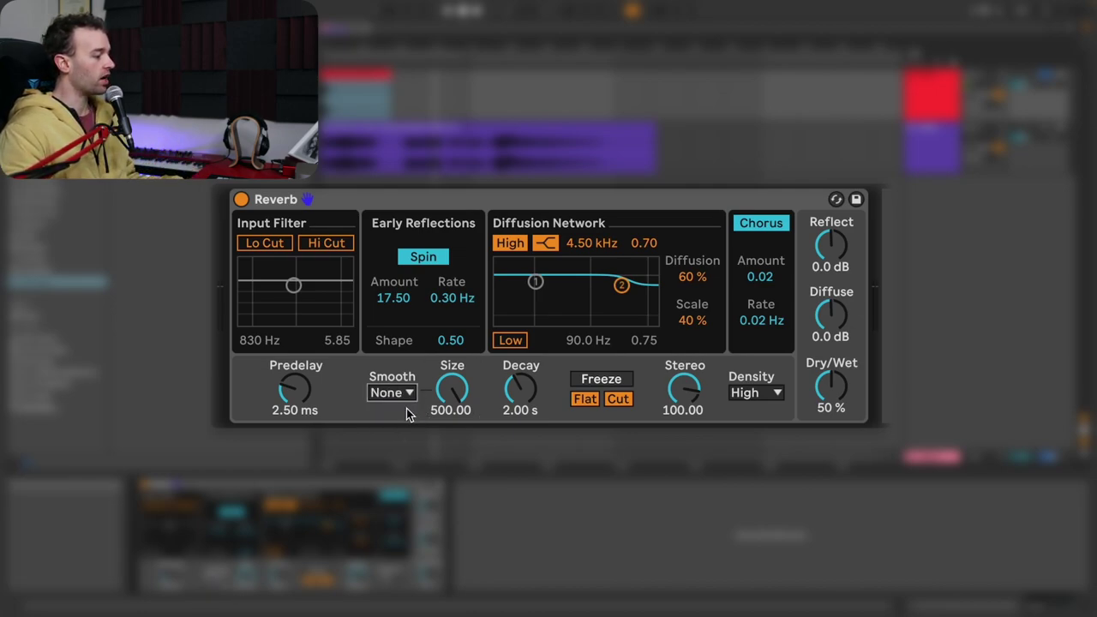
{"action": "left_click", "coordinate": [463, 393]}
{"action": "mouse_move", "coordinate": [463, 392]}
{"action": "left_mouse_down"}
{"action": "mouse_move", "coordinate": [463, 480]}
{"action": "mouse_move", "coordinate": [463, 393]}
{"action": "left_mouse_up"}
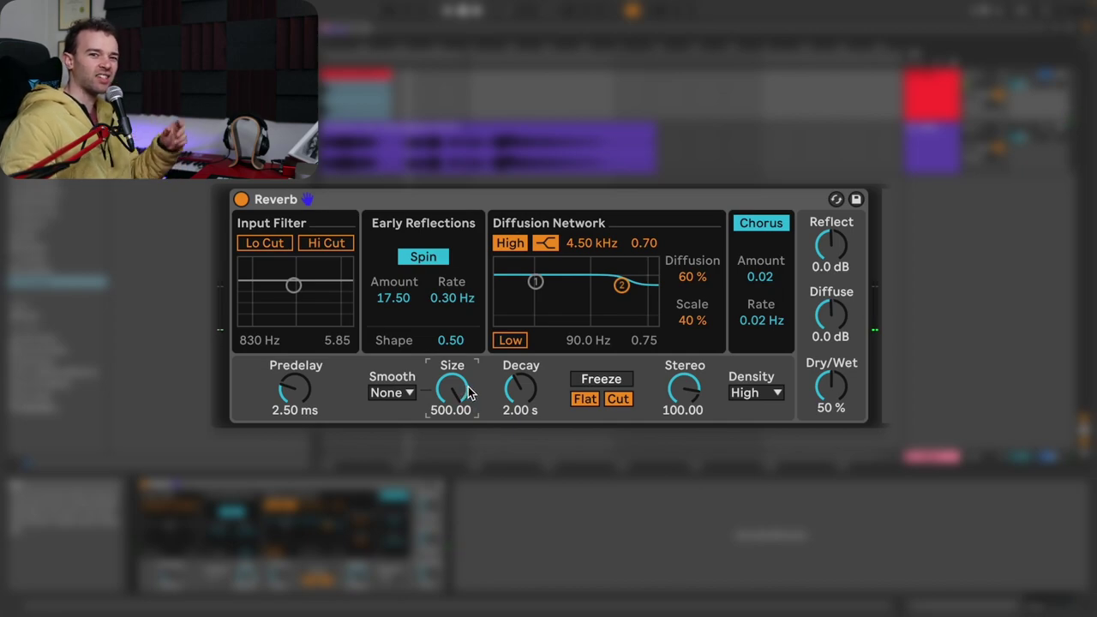
Step: Set Smooth to Slow and audition Size changes during playback, ending at 500
{"action": "left_click", "coordinate": [406, 395]}
{"action": "left_click", "coordinate": [388, 432]}
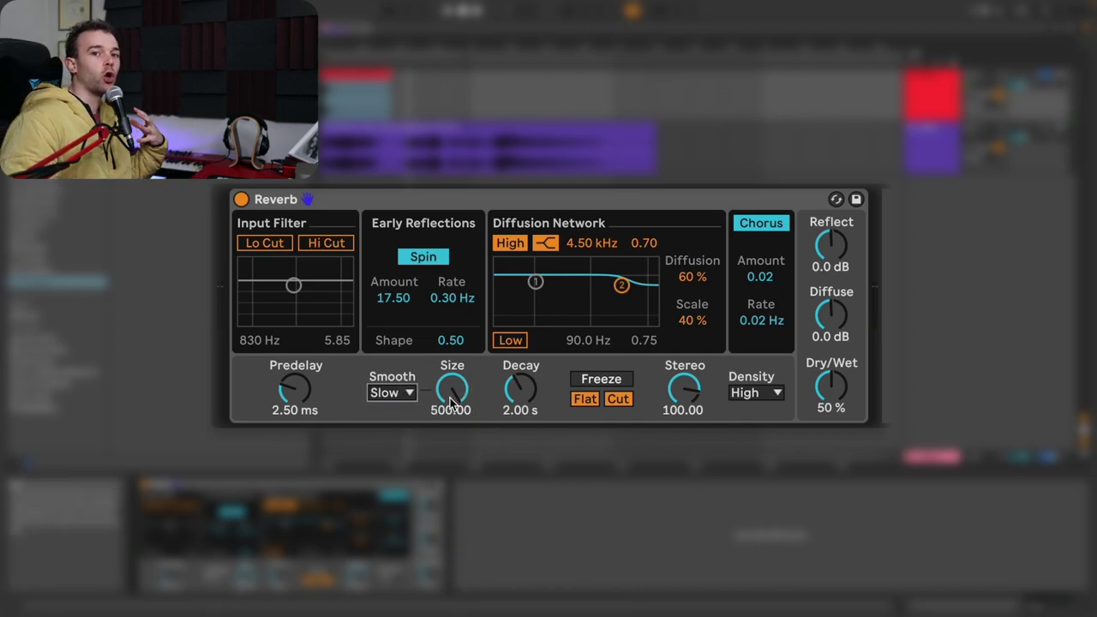
{"action": "left_click", "coordinate": [455, 392]}
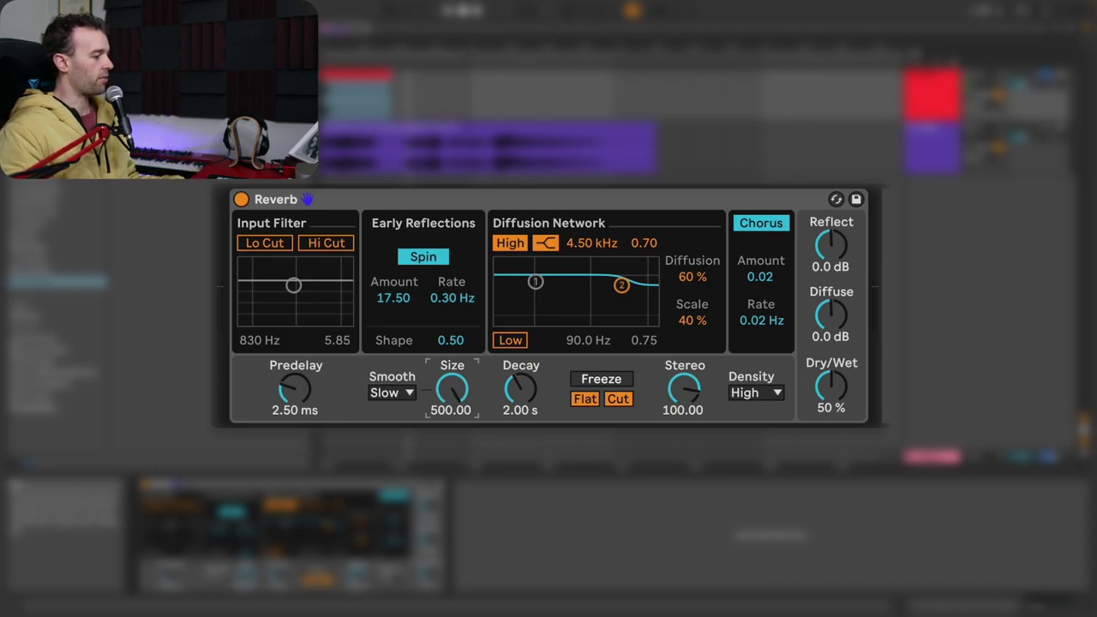
{"action": "mouse_move", "coordinate": [454, 392]}
{"action": "left_mouse_down"}
{"action": "mouse_move", "coordinate": [455, 531]}
{"action": "mouse_move", "coordinate": [461, 390]}
{"action": "left_mouse_up"}
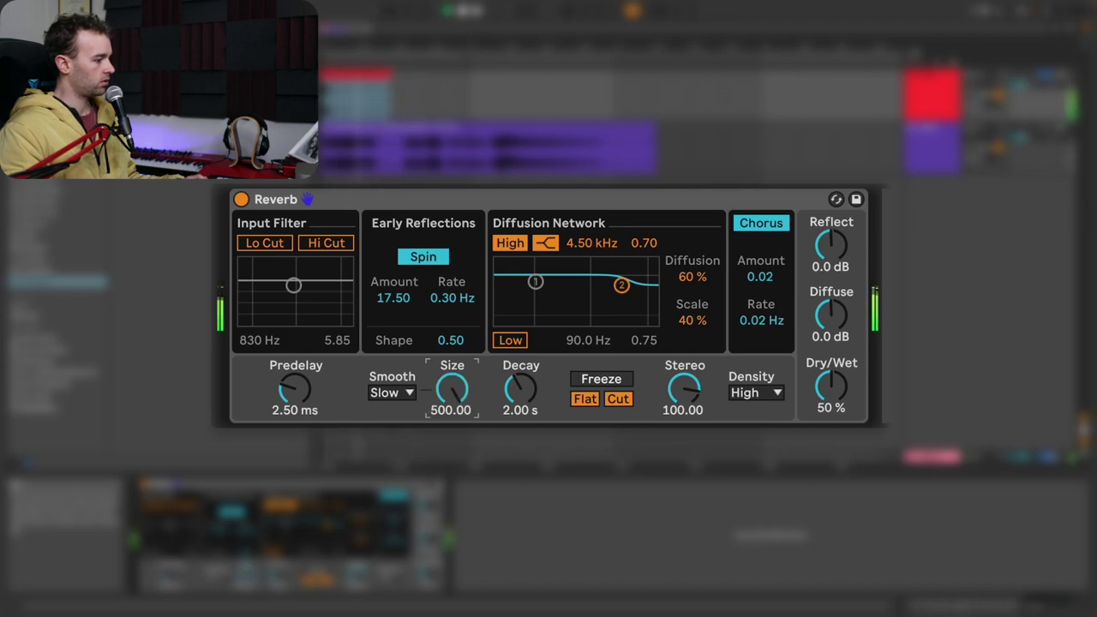
Step: Set Smooth to Fast and the reverb Size to 80
{"action": "left_click", "coordinate": [403, 392]}
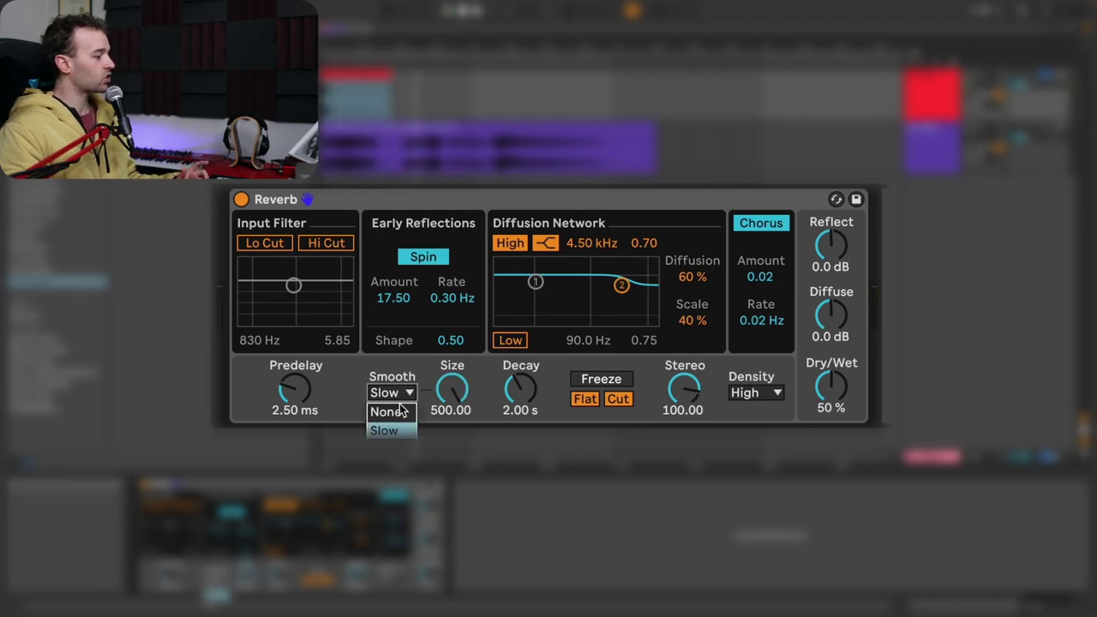
{"action": "left_click", "coordinate": [406, 392]}
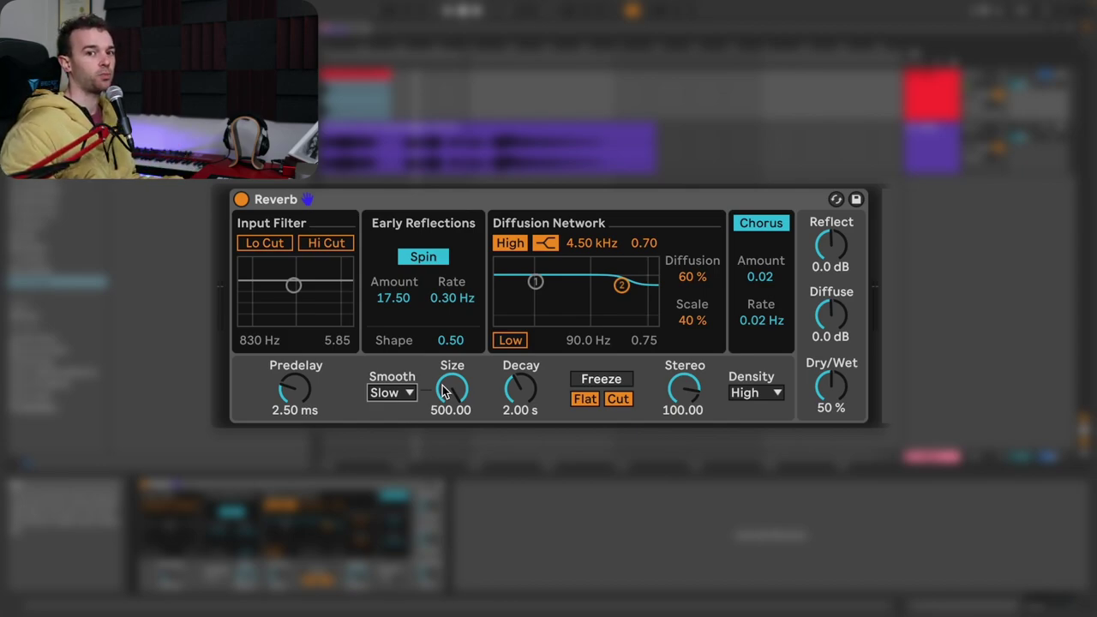
{"action": "left_click", "coordinate": [403, 392]}
{"action": "left_click", "coordinate": [386, 433]}
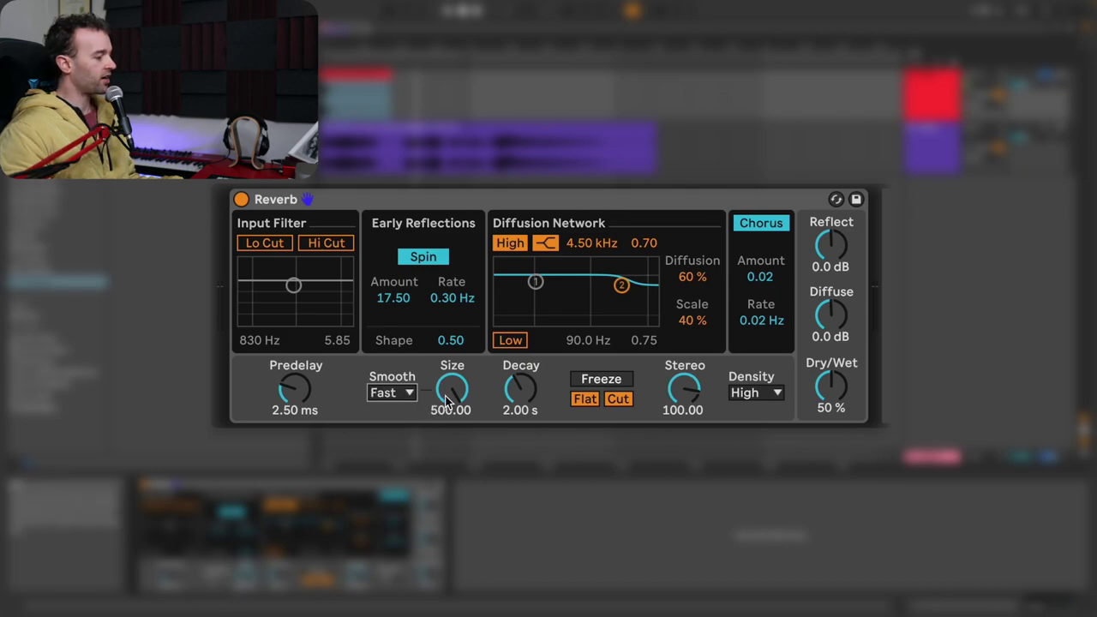
{"action": "type", "text": "80"}
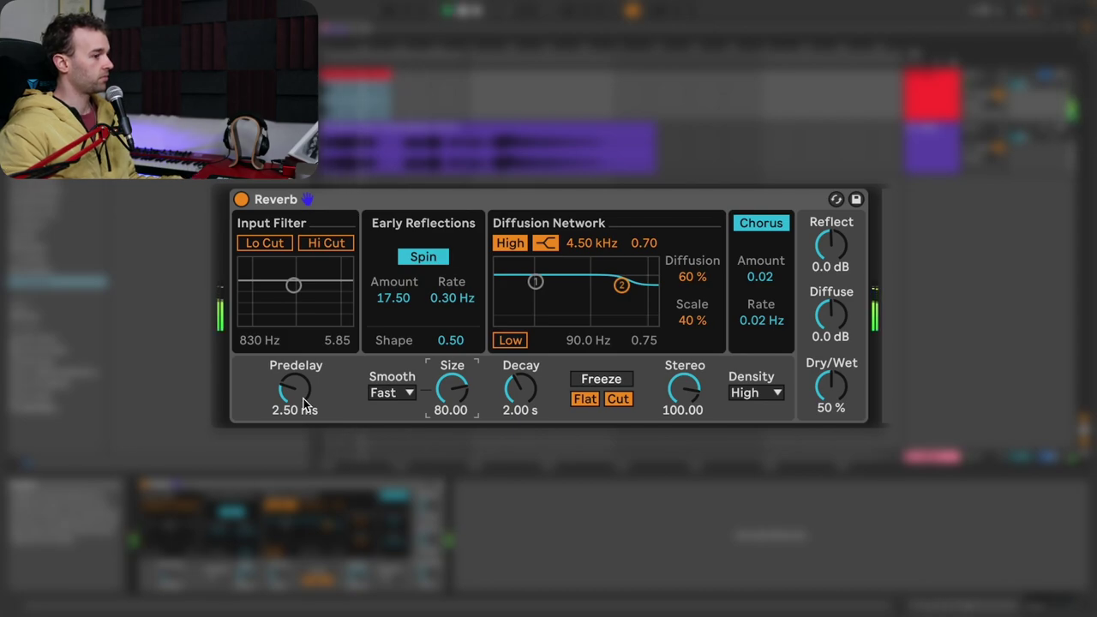
Step: Audition Predelay values from 6.50 ms up to 250 ms during playback, and set the Predelay to 3.60 ms
{"action": "left_click_drag", "start_coordinate": [304, 398], "coordinate": [303, 333]}
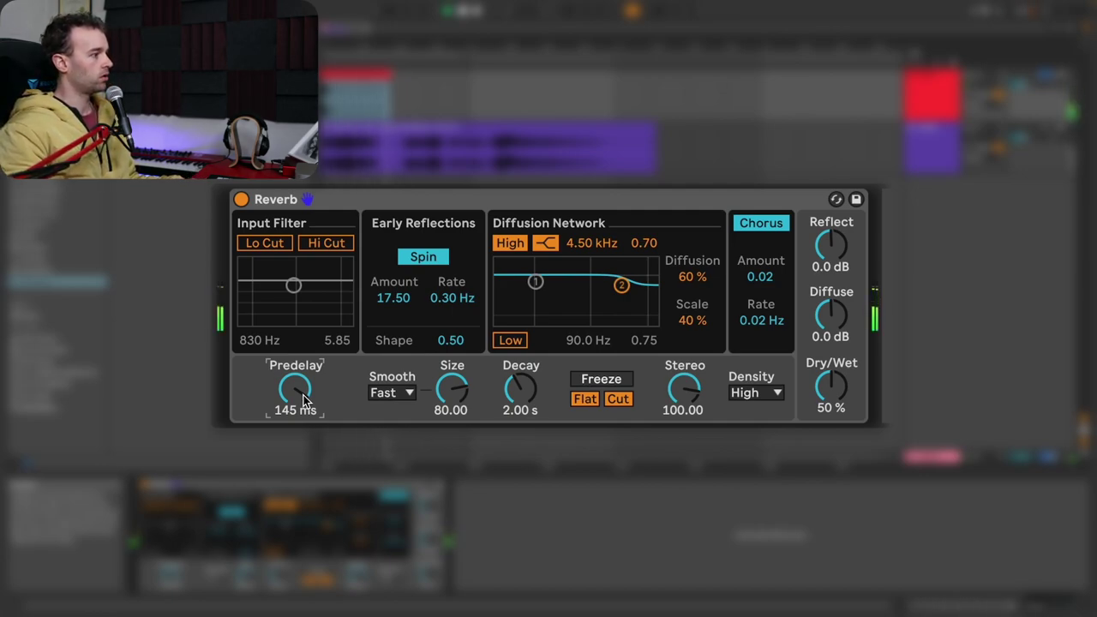
{"action": "left_click_drag", "start_coordinate": [301, 397], "coordinate": [294, 393]}
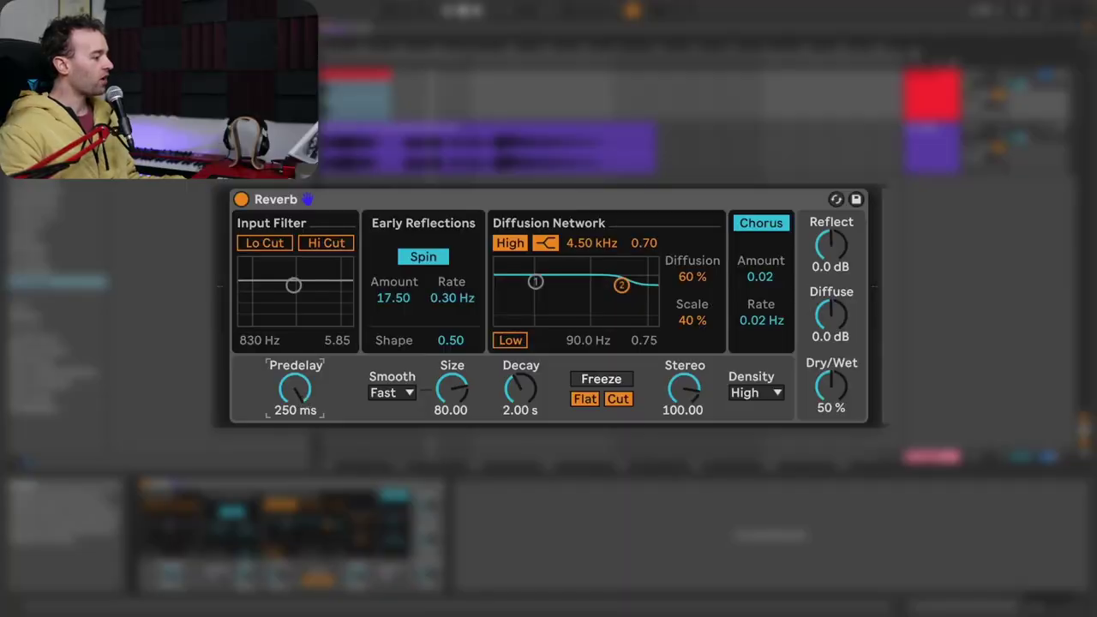
{"action": "mouse_move", "coordinate": [295, 387]}
{"action": "left_mouse_down"}
{"action": "mouse_move", "coordinate": [295, 438]}
{"action": "mouse_move", "coordinate": [307, 400]}
{"action": "left_mouse_up"}
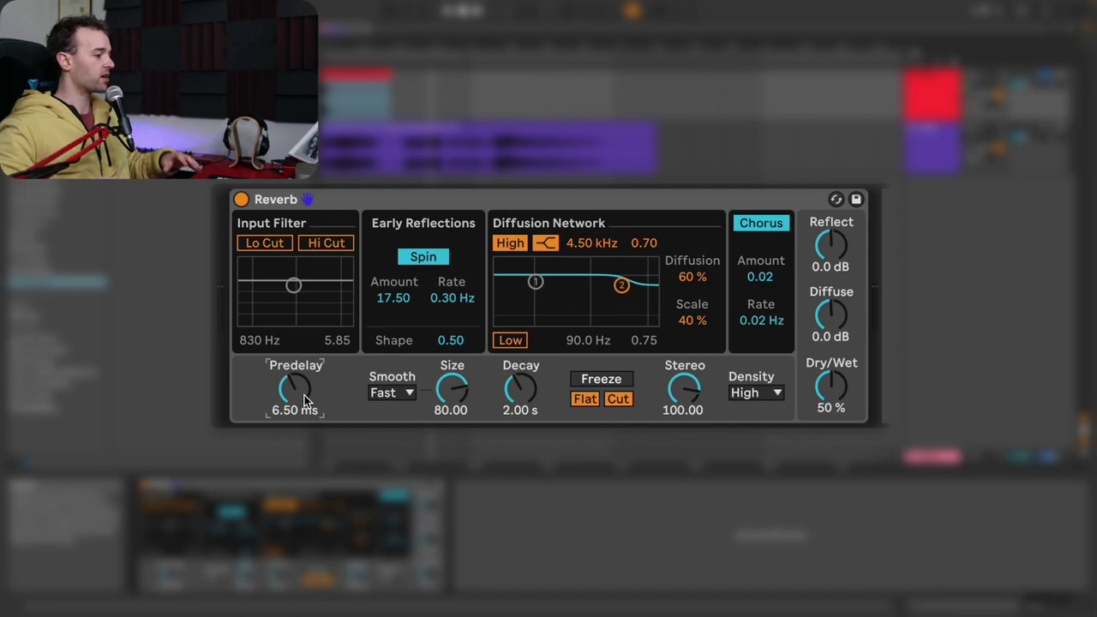
{"action": "left_click_drag", "start_coordinate": [306, 401], "coordinate": [306, 367]}
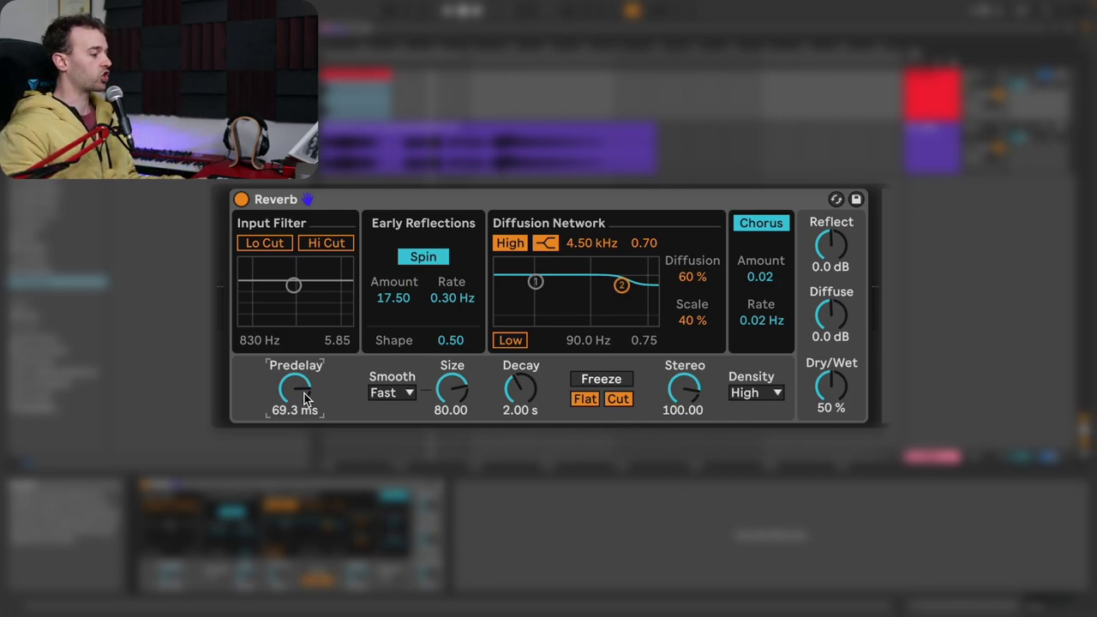
{"action": "left_click_drag", "start_coordinate": [307, 396], "coordinate": [307, 382]}
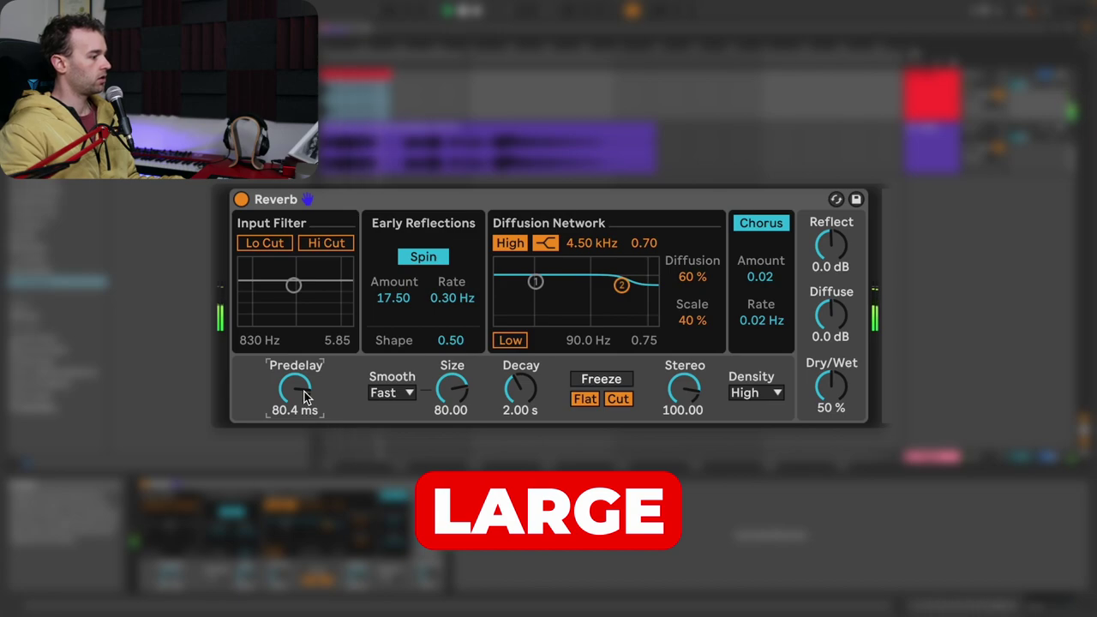
{"action": "left_click_drag", "start_coordinate": [307, 396], "coordinate": [307, 428]}
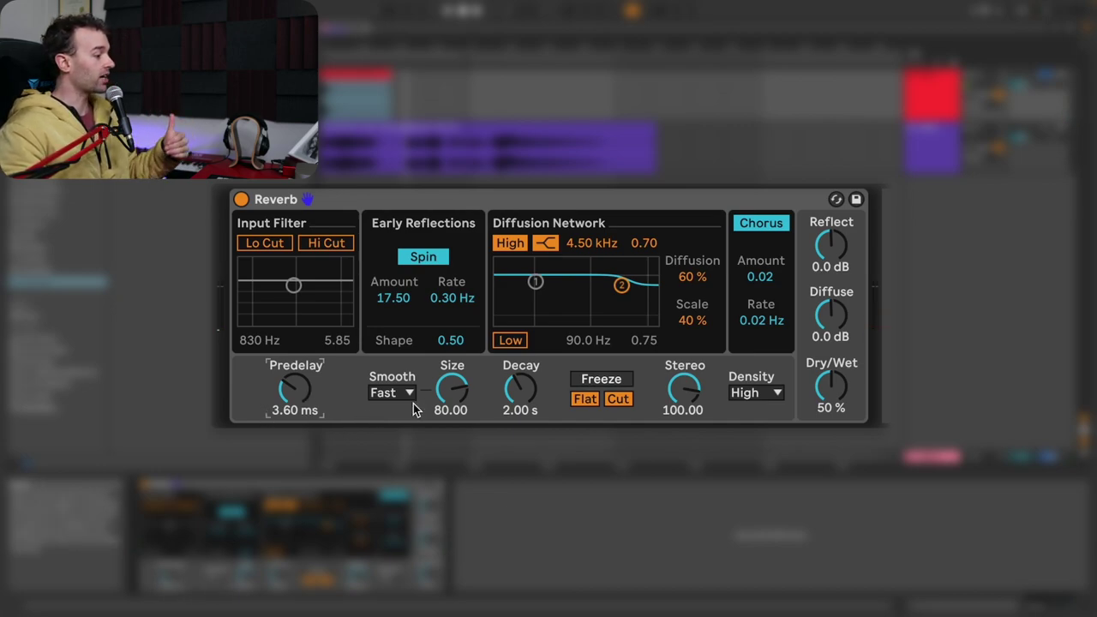
{"action": "left_click", "coordinate": [531, 403]}
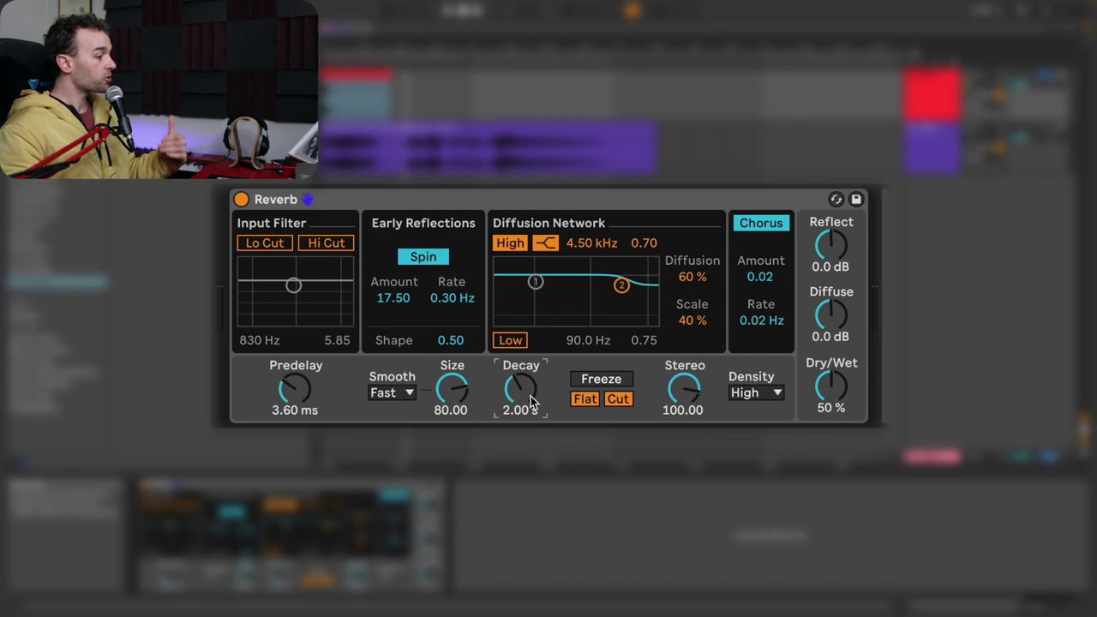
{"action": "left_click", "coordinate": [452, 393]}
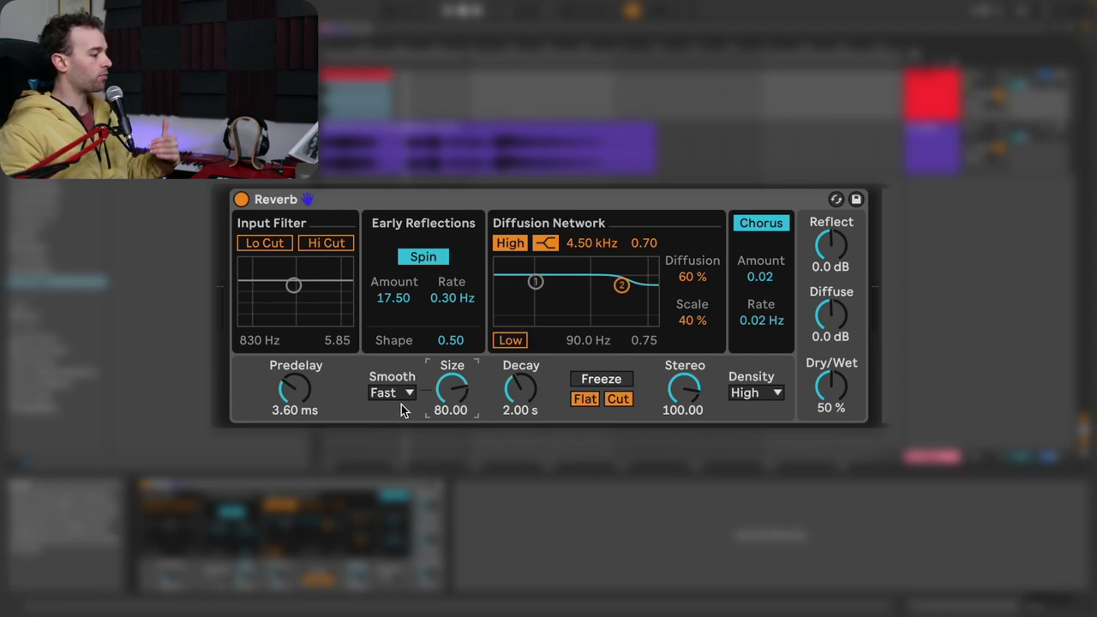
{"action": "left_click", "coordinate": [308, 388]}
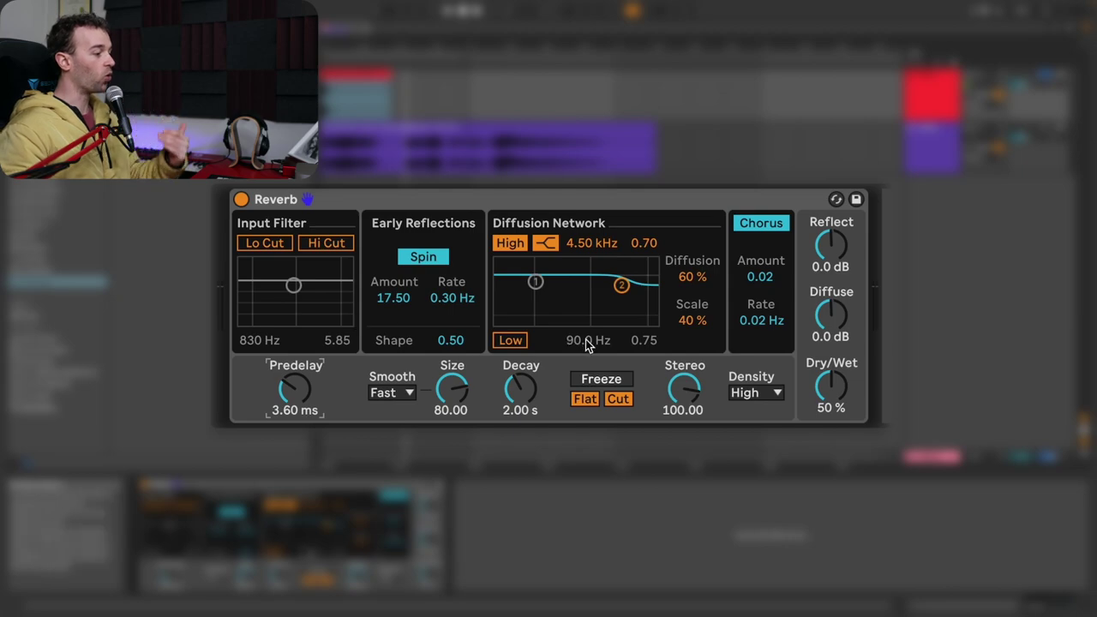
{"action": "left_click", "coordinate": [530, 401]}
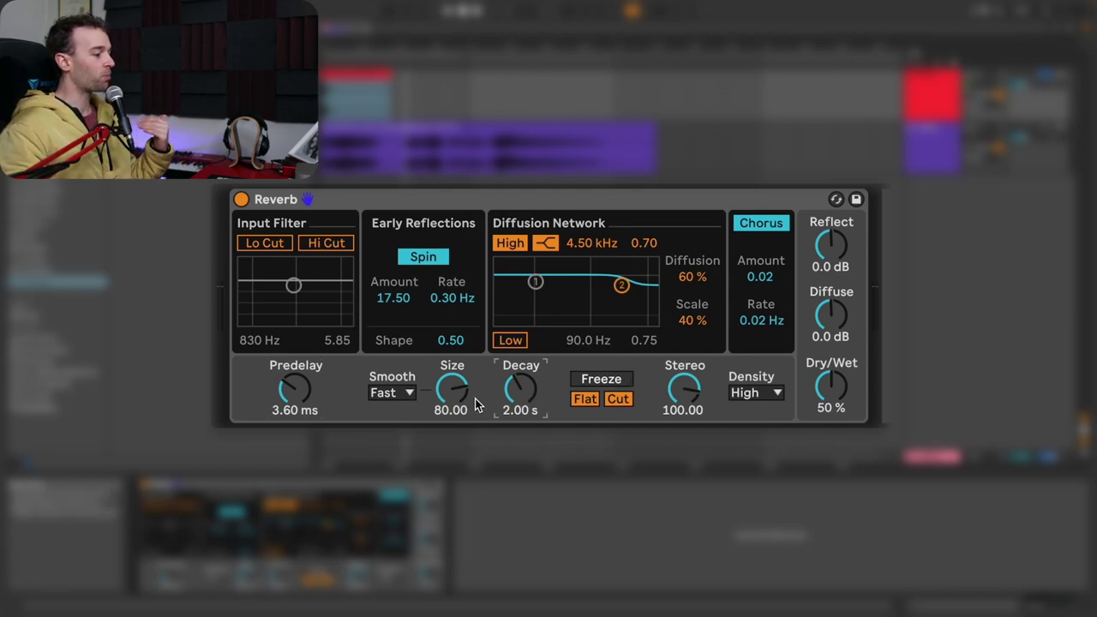
{"action": "left_click", "coordinate": [308, 392]}
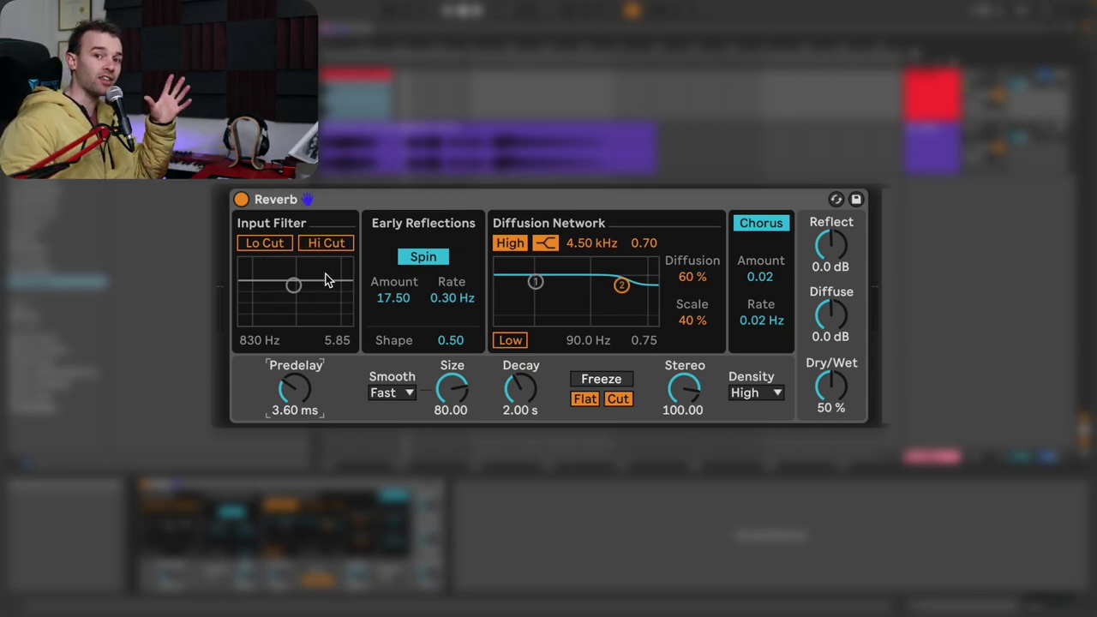
Step: Turn off the Early Reflections Spin, the Diffusion Network's High filter and the Chorus
{"action": "left_click", "coordinate": [411, 260]}
{"action": "left_click", "coordinate": [507, 244]}
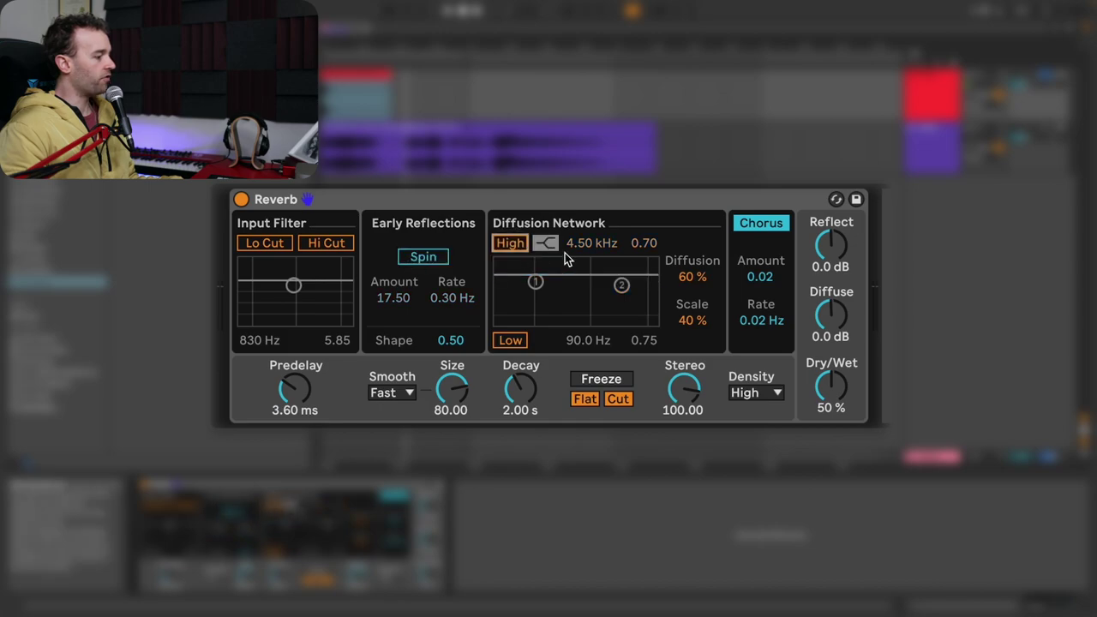
{"action": "left_click", "coordinate": [753, 225]}
{"action": "left_click", "coordinate": [753, 224]}
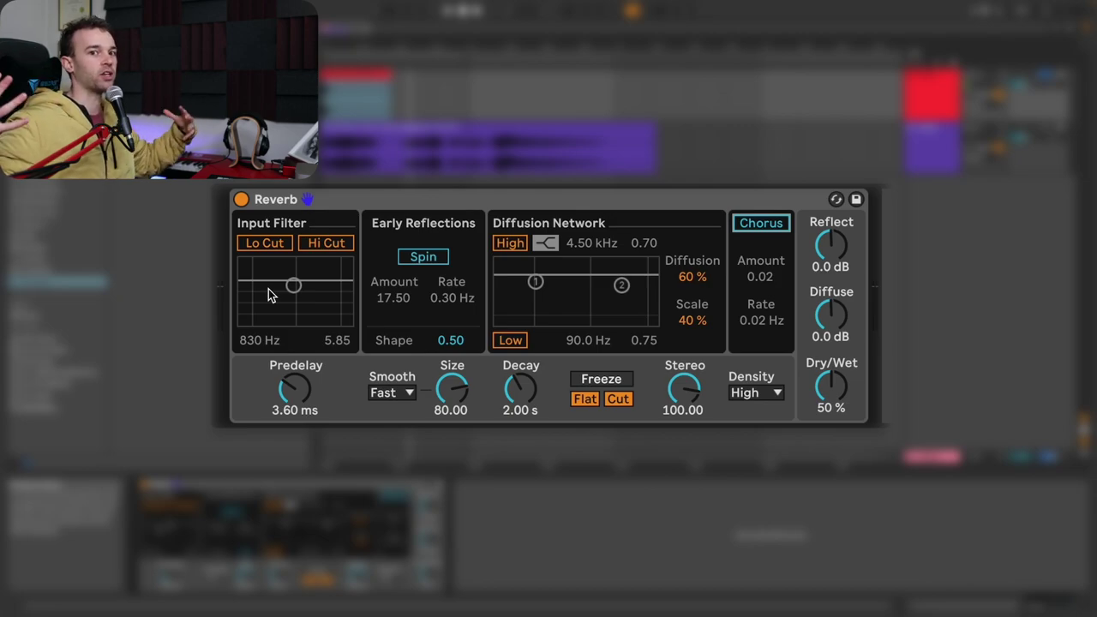
Step: Audition the Input Filter's Hi Cut with its frequency lowered to 144 Hz, and turn Hi Cut off
{"action": "left_click", "coordinate": [327, 245]}
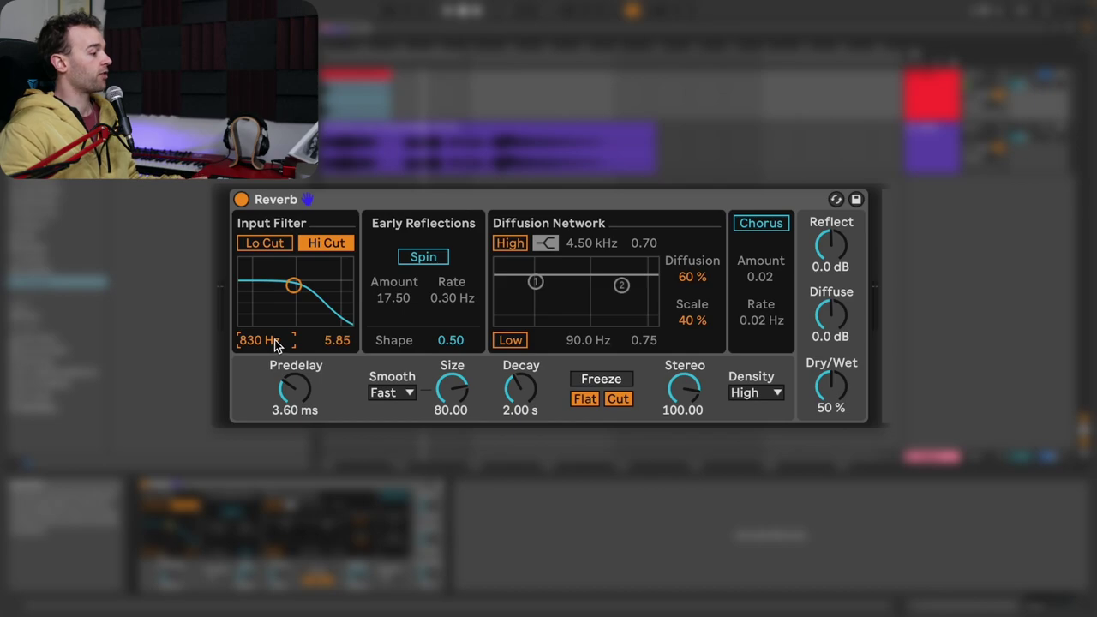
{"action": "left_click_drag", "start_coordinate": [275, 343], "coordinate": [275, 396]}
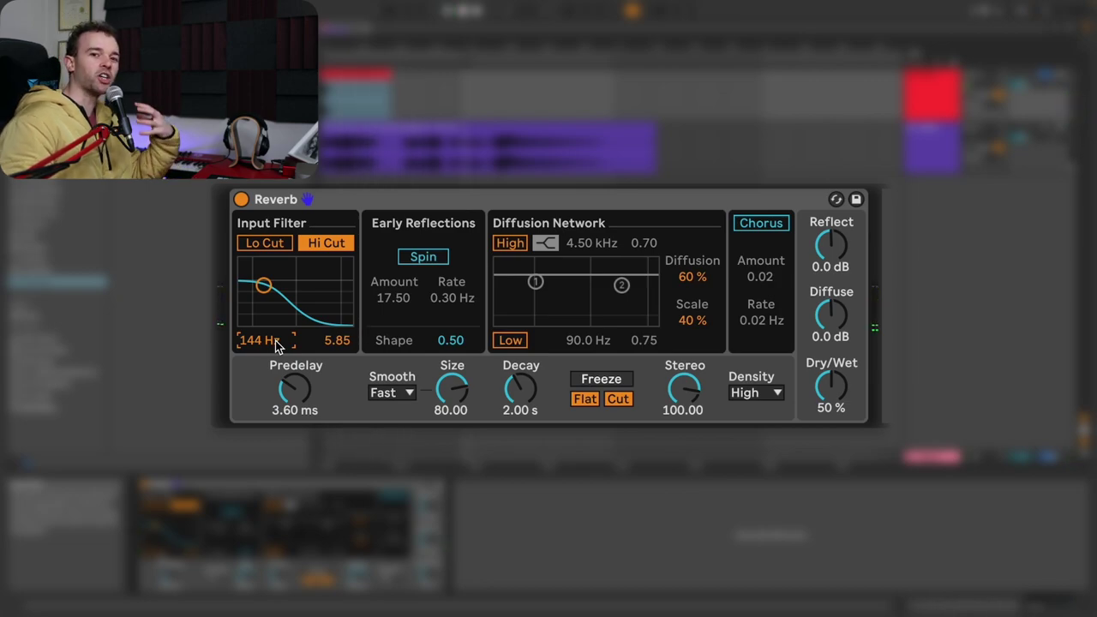
{"action": "left_click", "coordinate": [330, 244]}
Step: Enable the Input Filter's Lo Cut and raise its frequency to 3.95 kHz during playback
{"action": "left_click", "coordinate": [279, 244]}
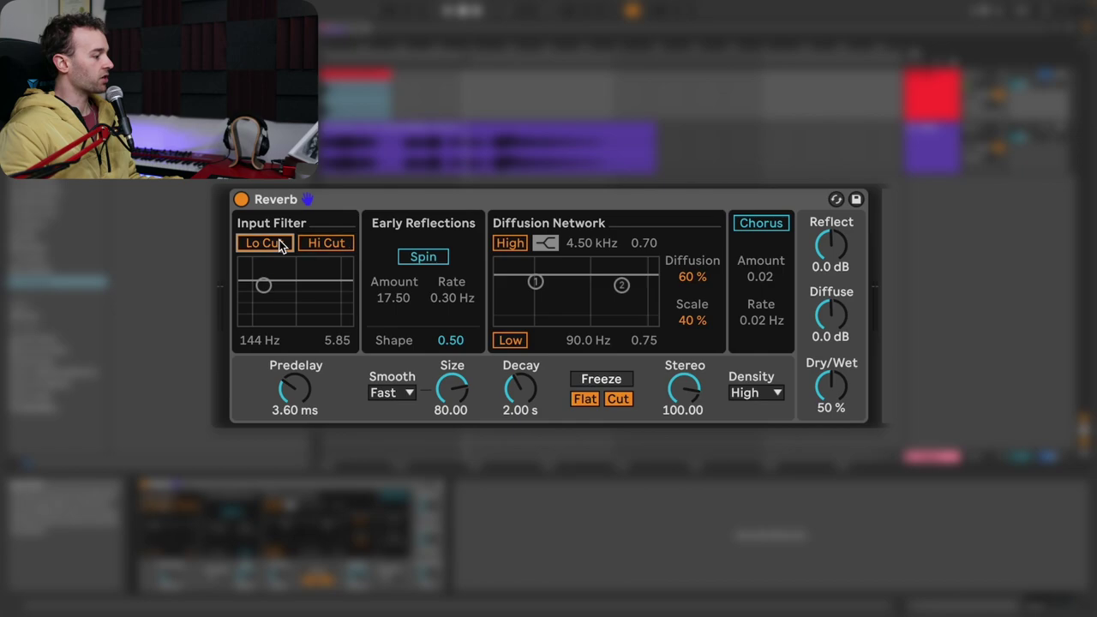
{"action": "left_click", "coordinate": [265, 341]}
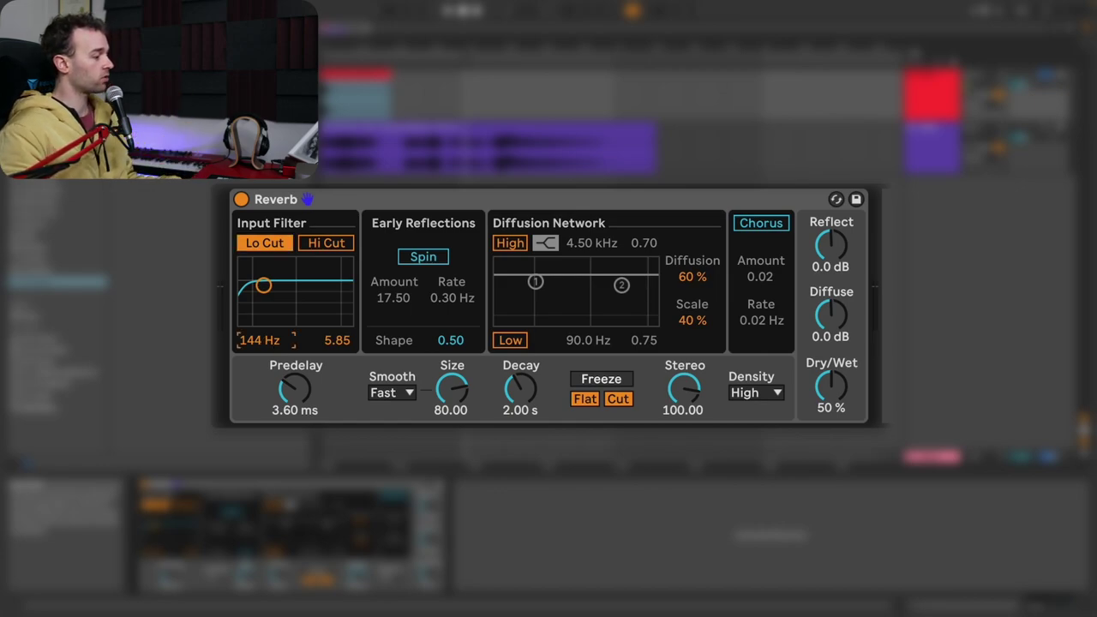
{"action": "mouse_move", "coordinate": [265, 342]}
{"action": "left_mouse_down"}
{"action": "mouse_move", "coordinate": [265, 291]}
{"action": "mouse_move", "coordinate": [266, 342]}
{"action": "left_mouse_up"}
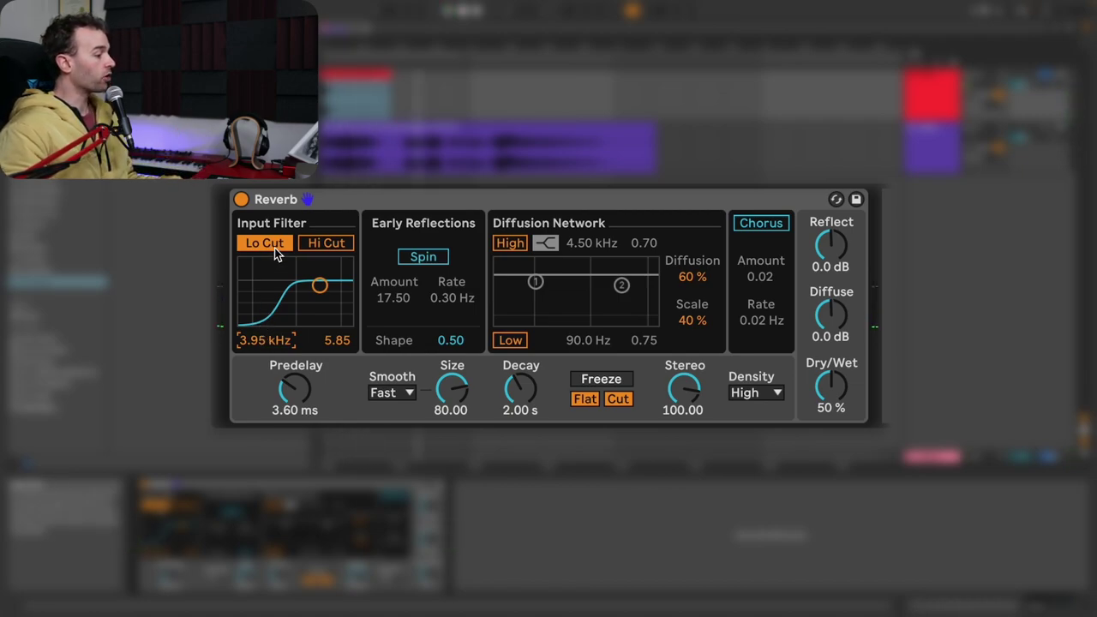
Step: Add Hi Cut to the Input Filter and audition the band at 1.44 kHz with width 3.82, ending with both cuts off
{"action": "left_click", "coordinate": [335, 243]}
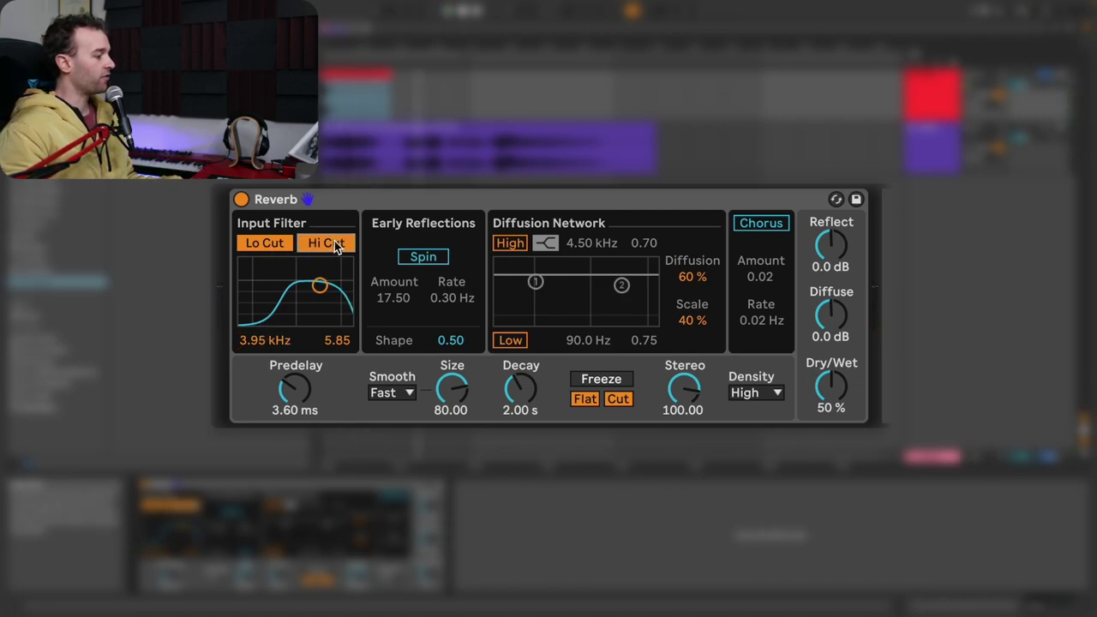
{"action": "left_click_drag", "start_coordinate": [276, 340], "coordinate": [276, 387]}
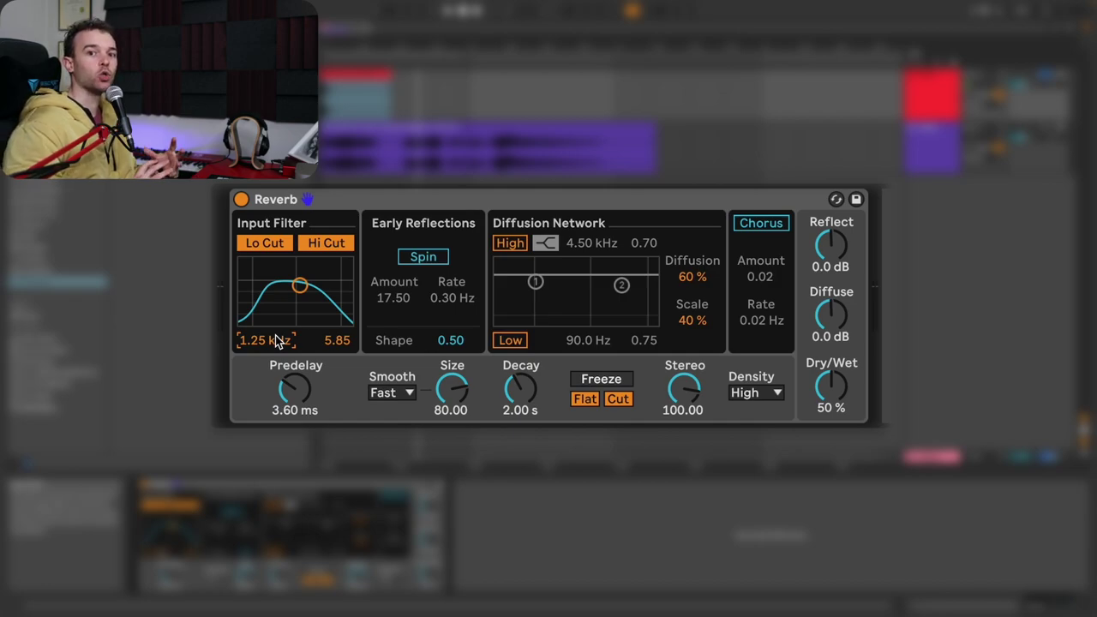
{"action": "left_click_drag", "start_coordinate": [276, 341], "coordinate": [337, 344]}
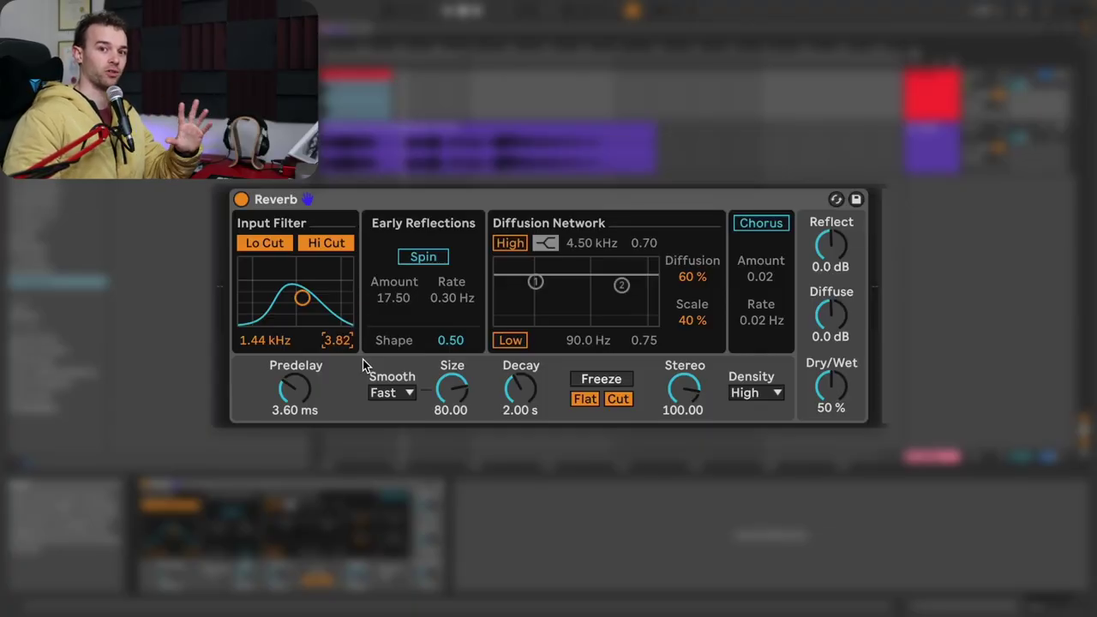
{"action": "left_click", "coordinate": [283, 245]}
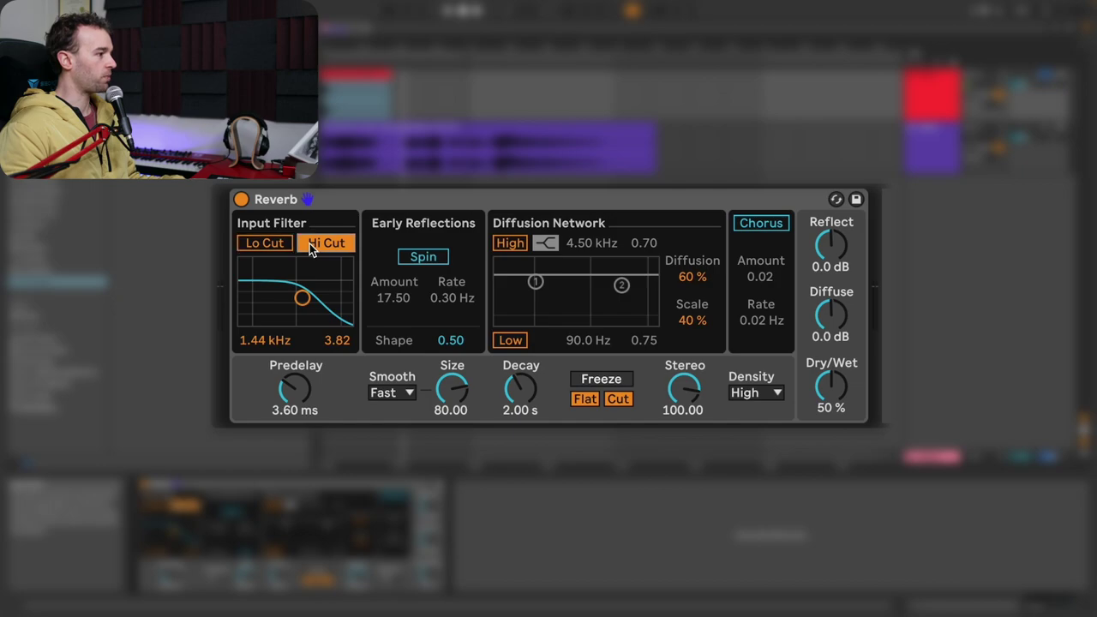
{"action": "left_click", "coordinate": [309, 244]}
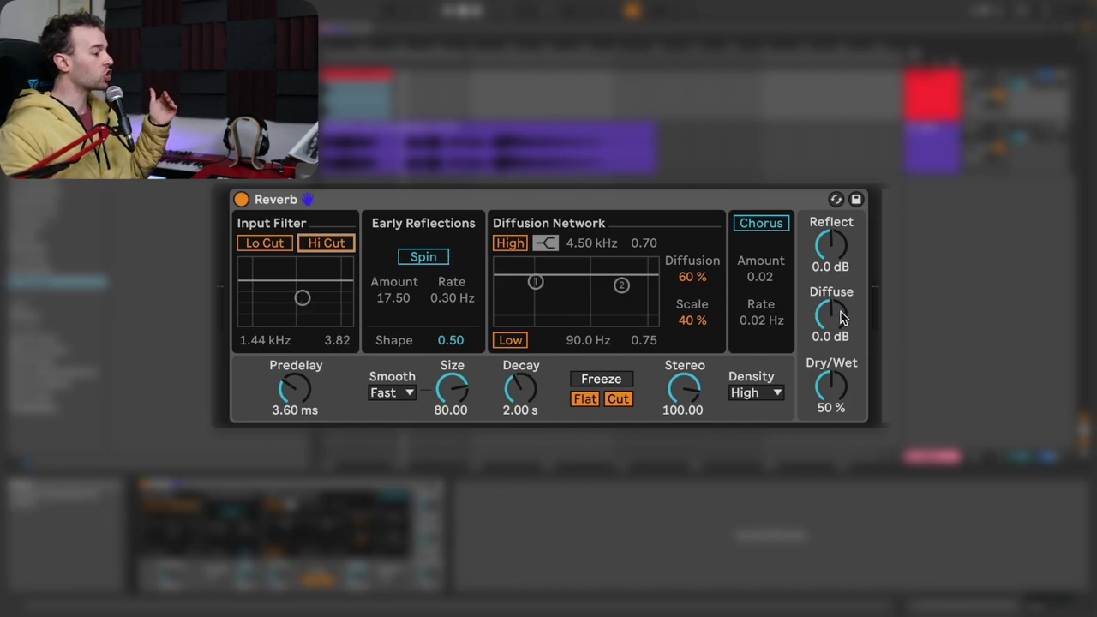
Step: Isolate the early reflections by setting Diffuse to -30 dB and Dry/Wet to 100%
{"action": "left_click_drag", "start_coordinate": [840, 317], "coordinate": [840, 339]}
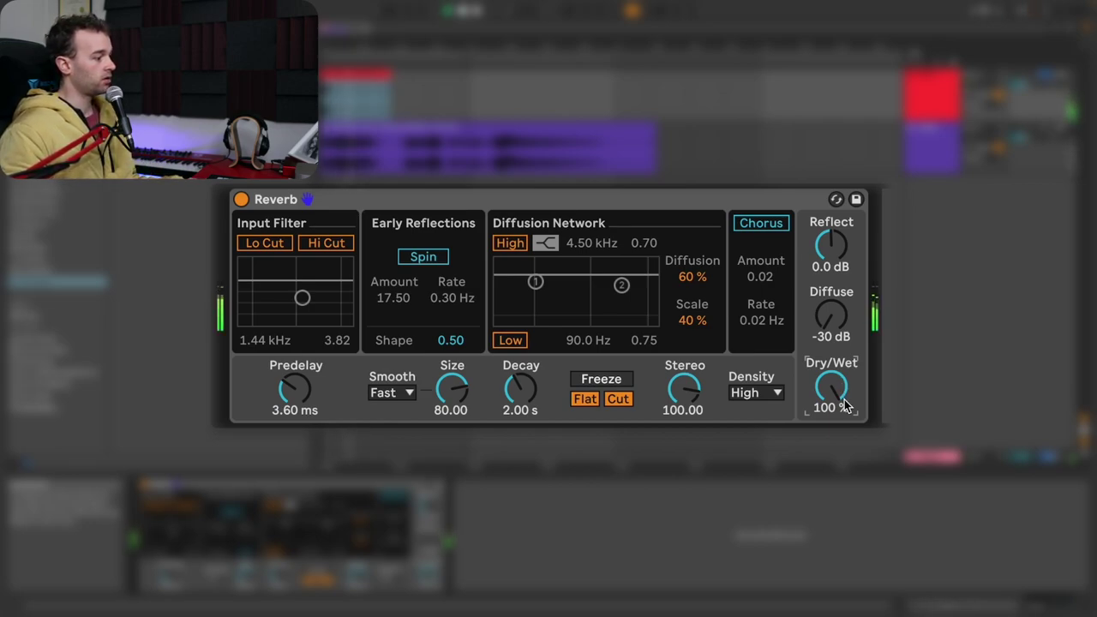
Step: Enable Spin for the Early Reflections and audition it with Amount at 55.00 and Rate at 1.30 Hz
{"action": "left_click", "coordinate": [440, 262]}
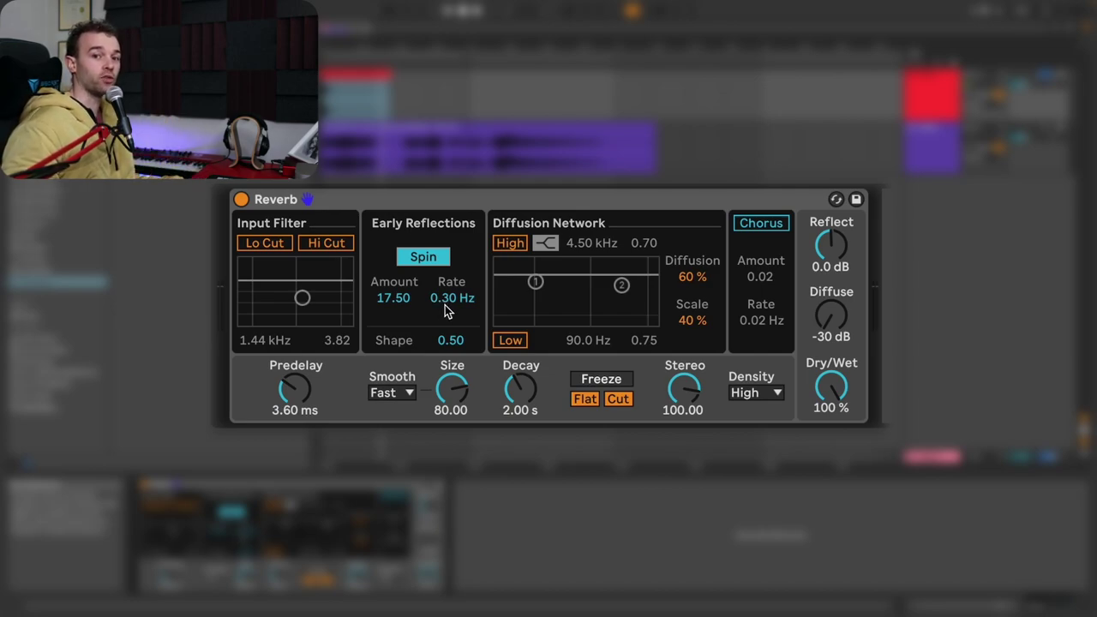
{"action": "left_click_drag", "start_coordinate": [385, 302], "coordinate": [386, 287]}
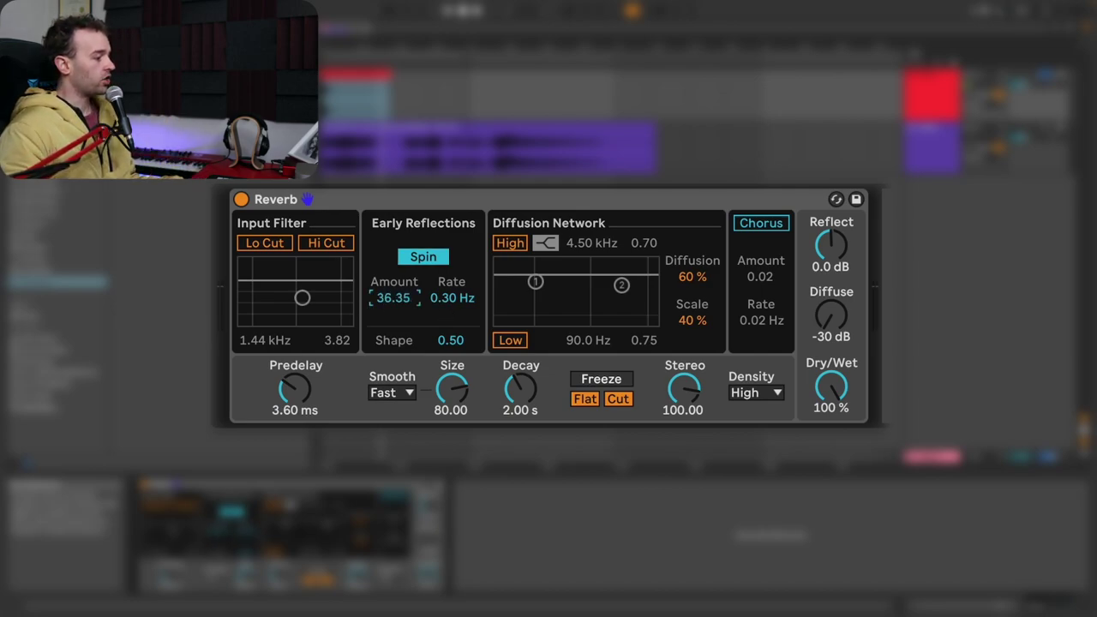
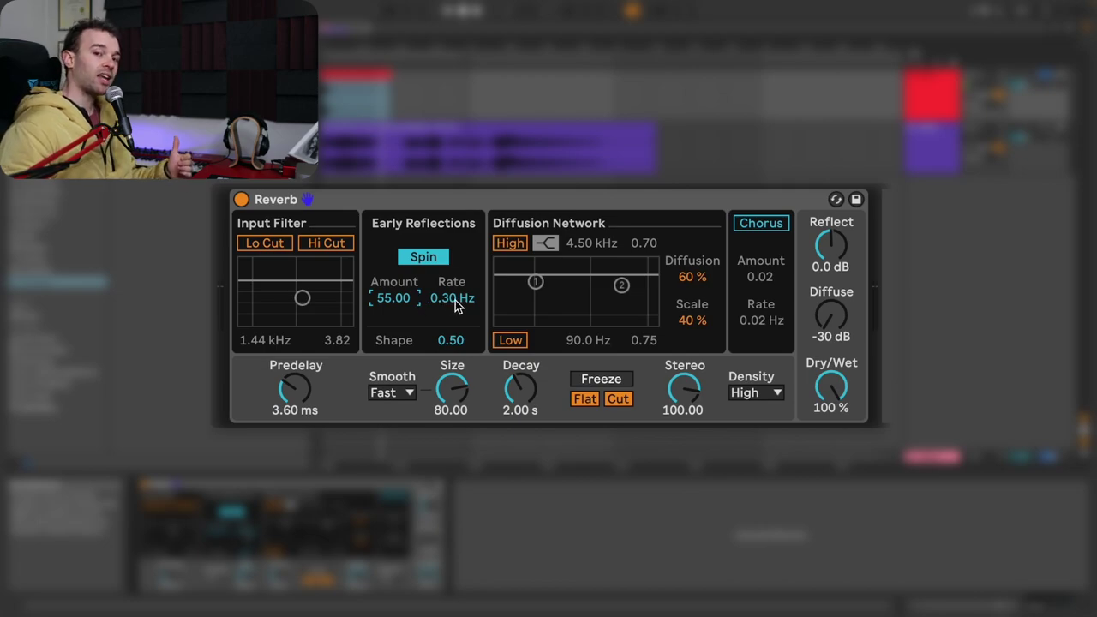
{"action": "left_click_drag", "start_coordinate": [454, 300], "coordinate": [454, 257]}
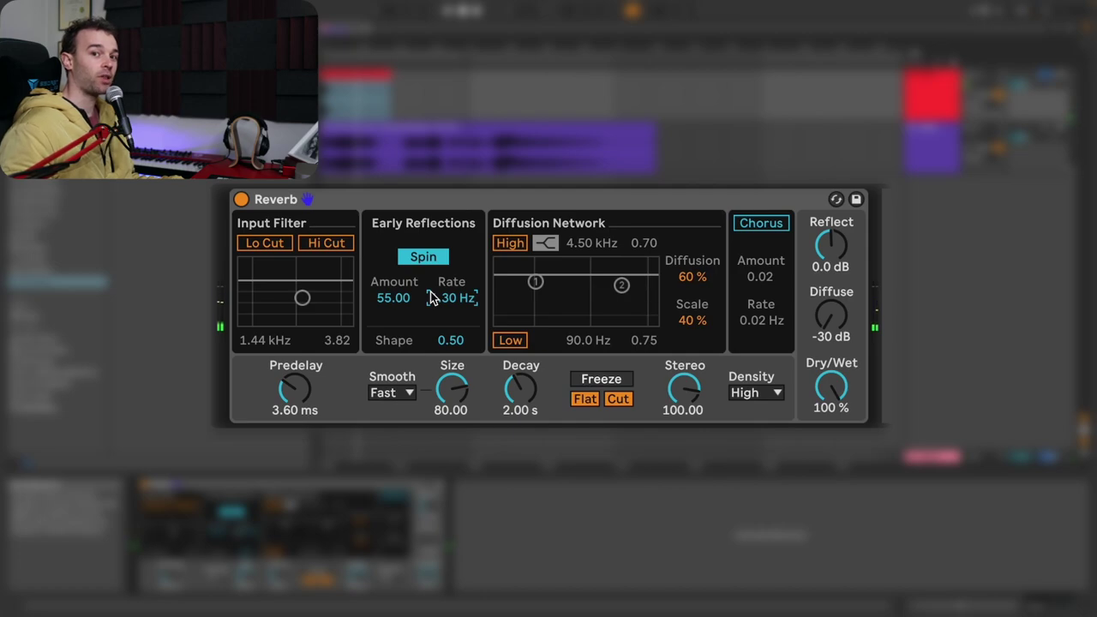
Step: Reduce the Spin Amount to 30.32 and the Rate to 0.78 Hz, and turn Spin off
{"action": "left_click_drag", "start_coordinate": [404, 298], "coordinate": [404, 309]}
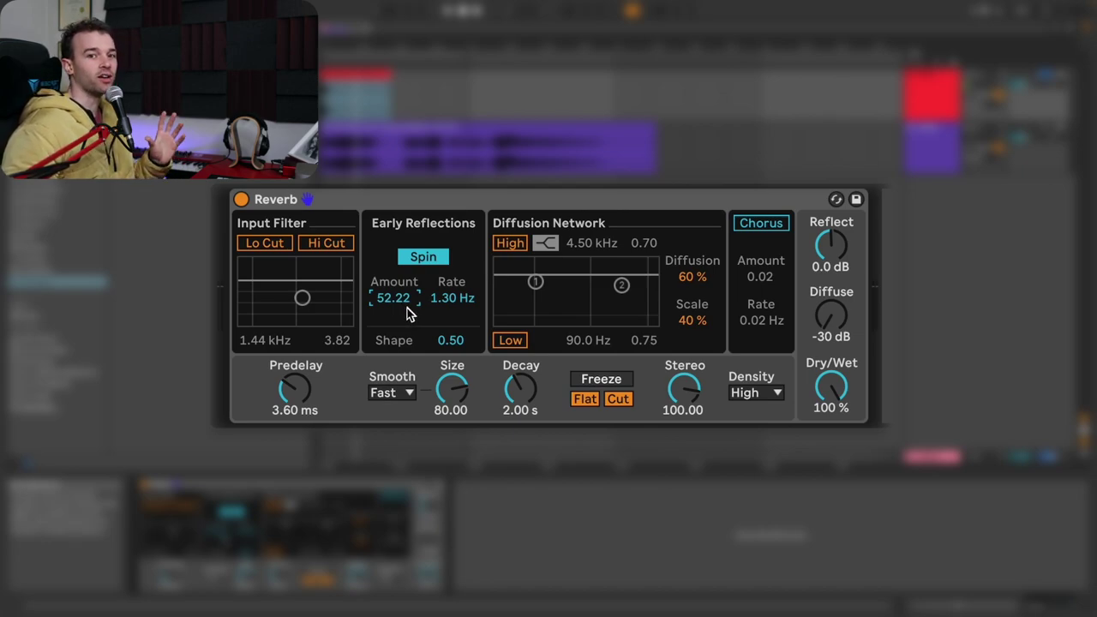
{"action": "left_click_drag", "start_coordinate": [409, 302], "coordinate": [410, 340]}
{"action": "left_click_drag", "start_coordinate": [461, 316], "coordinate": [460, 339]}
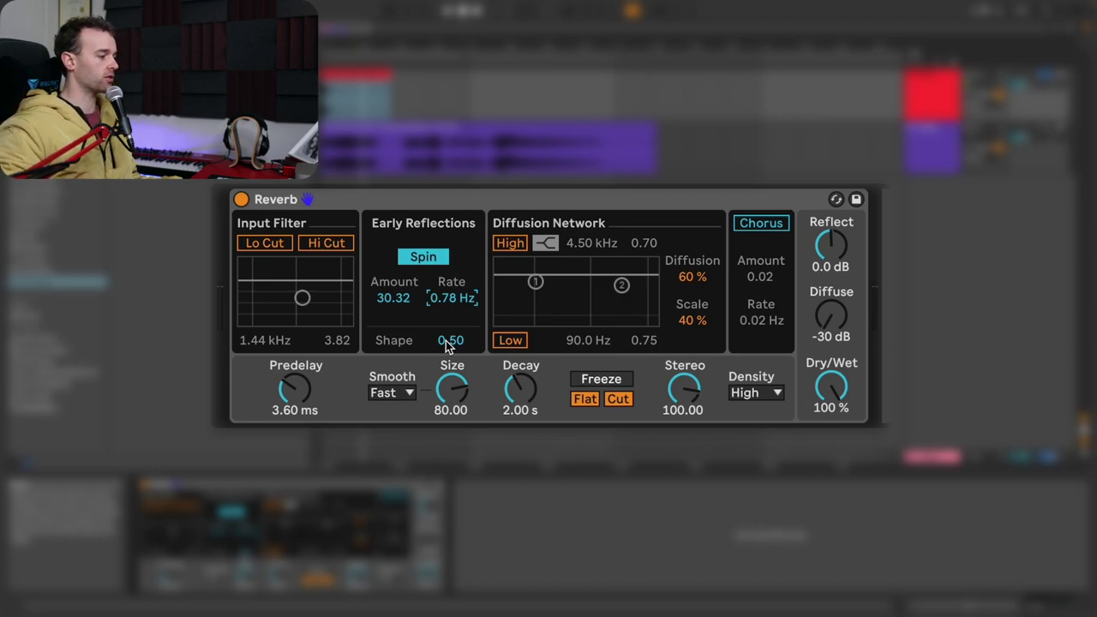
{"action": "left_click", "coordinate": [439, 257]}
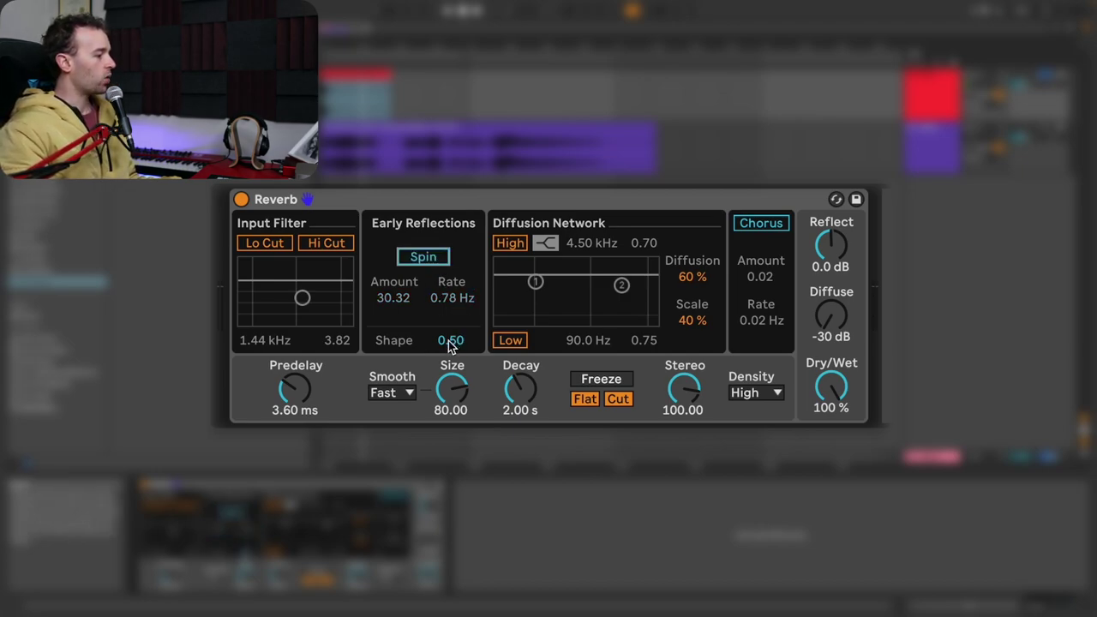
Step: Audition the Early Reflections Shape at 1.00 and 0.00, and return it to 0.50
{"action": "left_click_drag", "start_coordinate": [450, 343], "coordinate": [450, 313]}
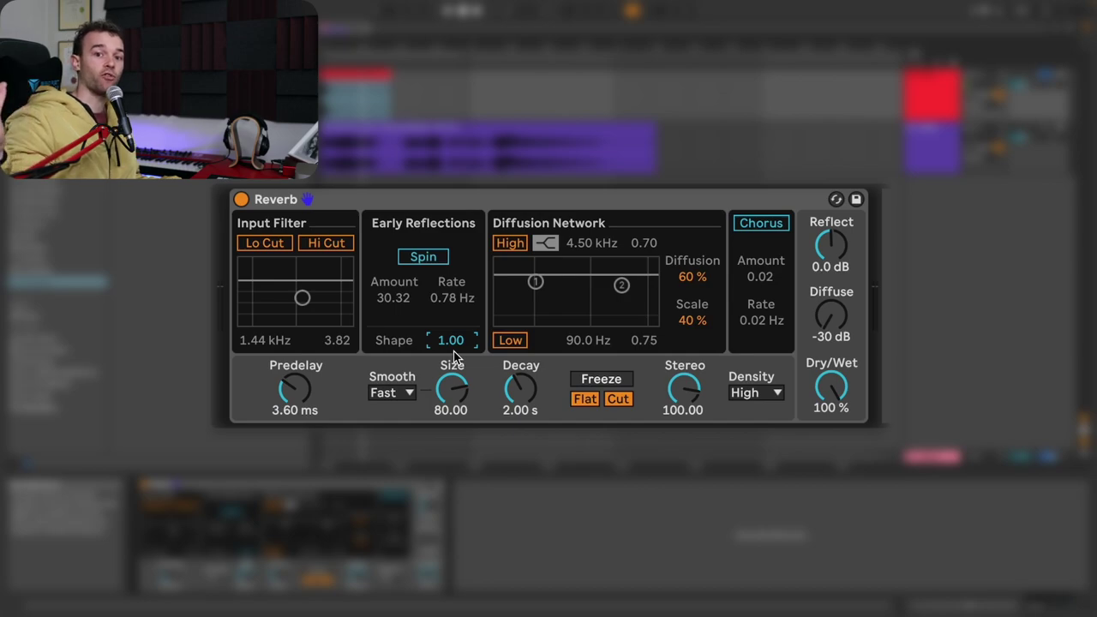
{"action": "left_click_drag", "start_coordinate": [459, 346], "coordinate": [458, 394]}
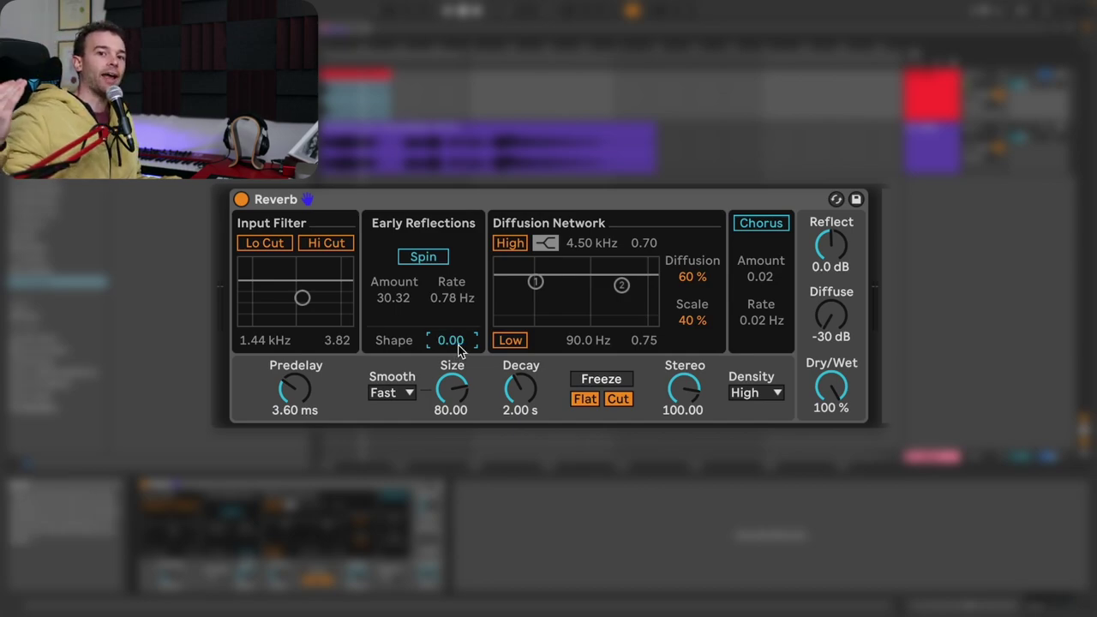
{"action": "double_click", "coordinate": [459, 346]}
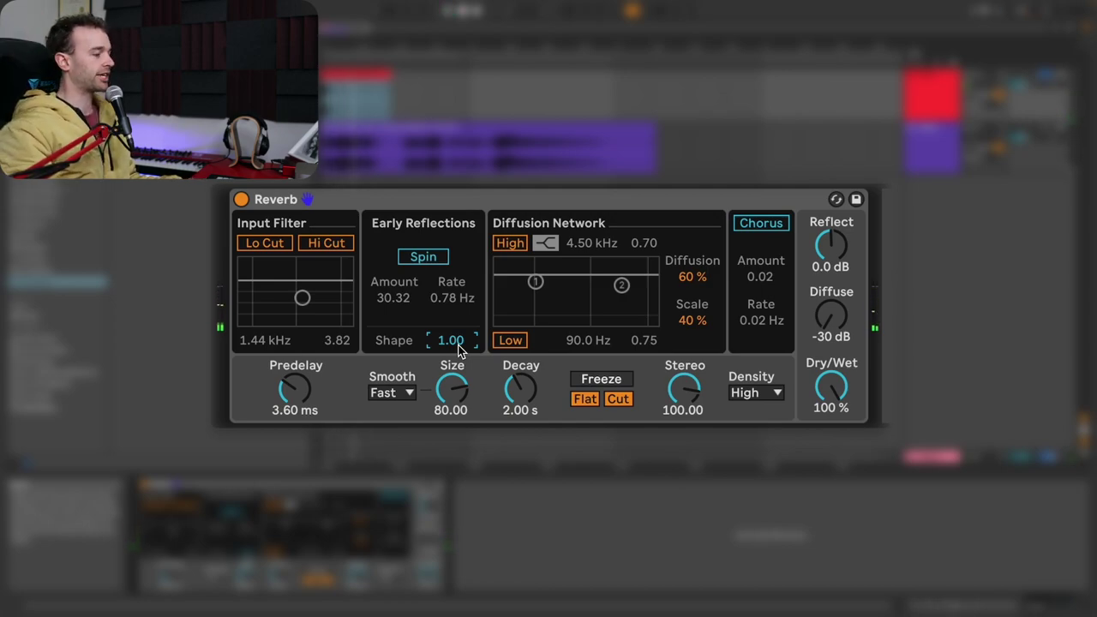
{"action": "left_click_drag", "start_coordinate": [458, 347], "coordinate": [459, 346]}
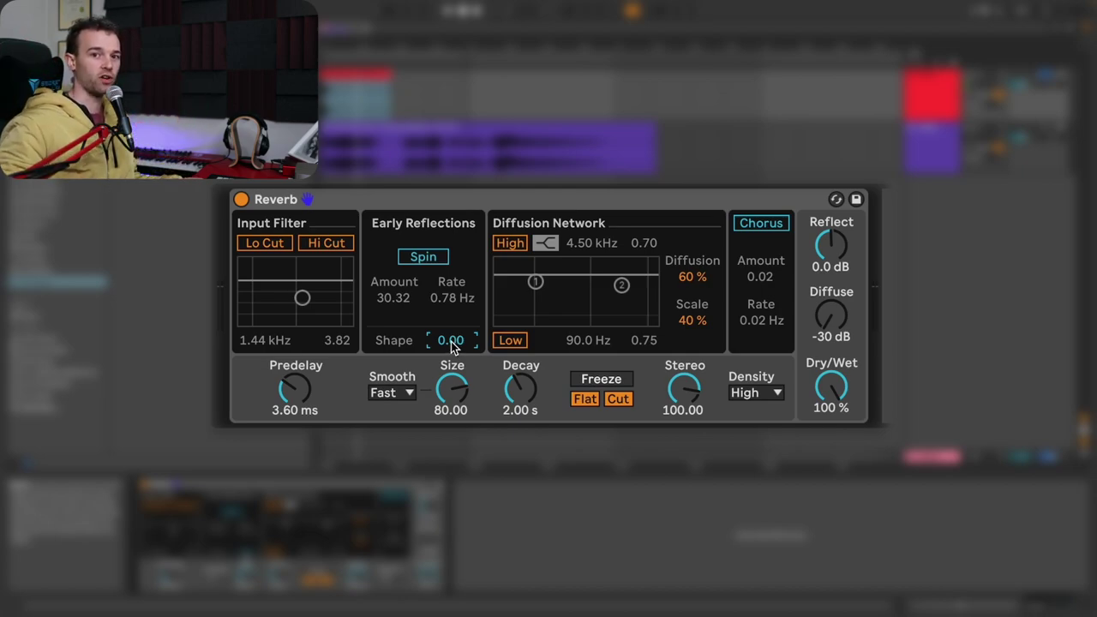
{"action": "left_click_drag", "start_coordinate": [452, 346], "coordinate": [455, 347]}
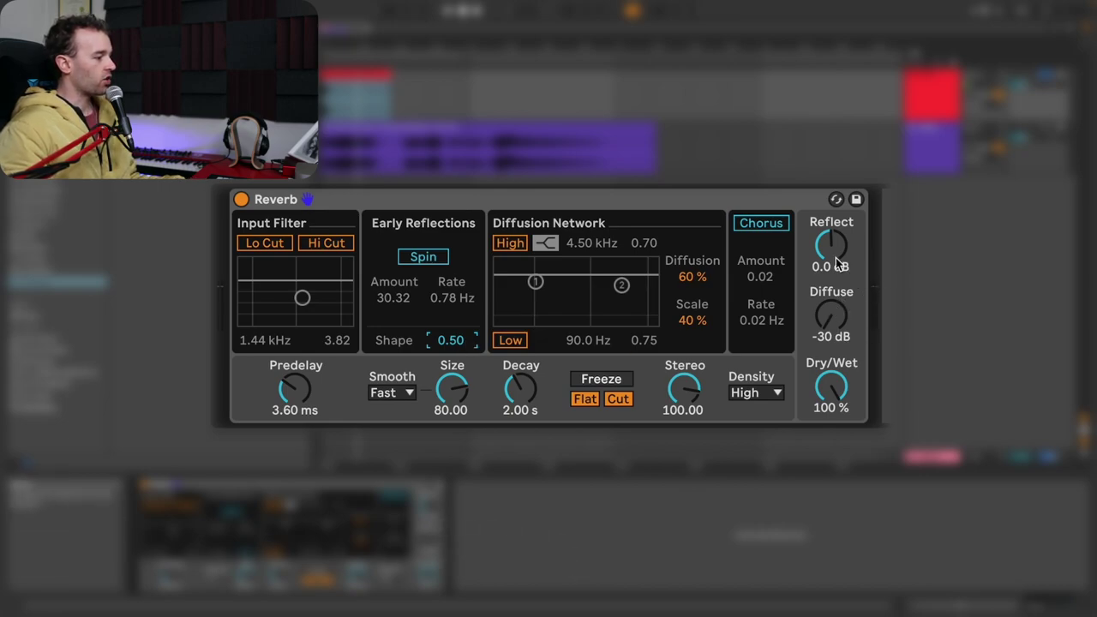
Step: Isolate the diffuse tail by setting Reflect to -30 dB and resetting Diffuse to 0.0 dB
{"action": "left_click_drag", "start_coordinate": [836, 255], "coordinate": [836, 273]}
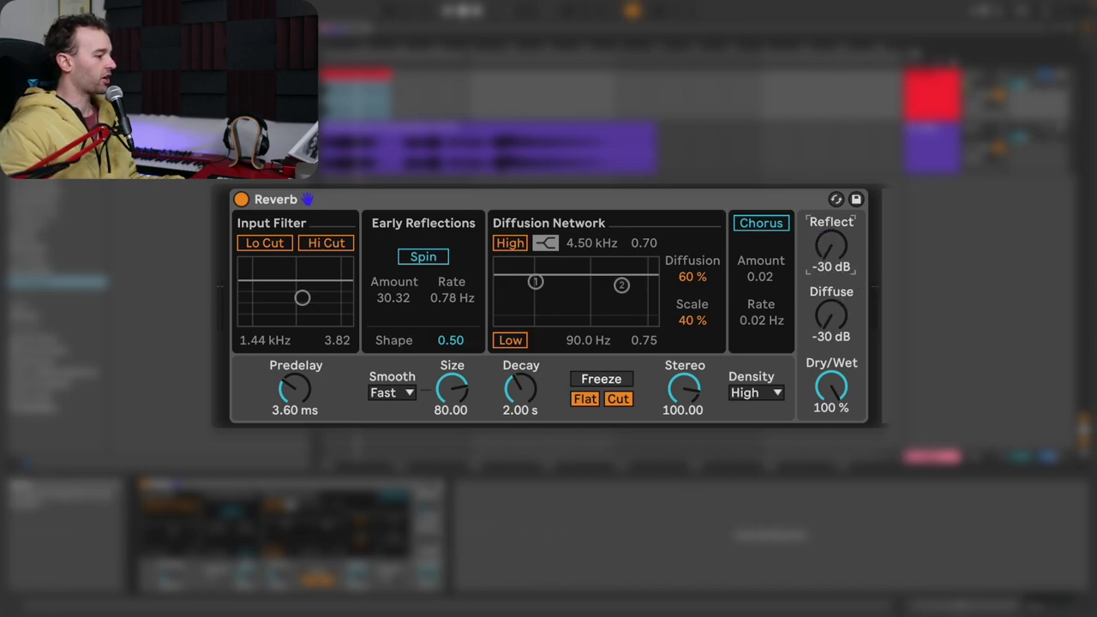
{"action": "double_click", "coordinate": [836, 317]}
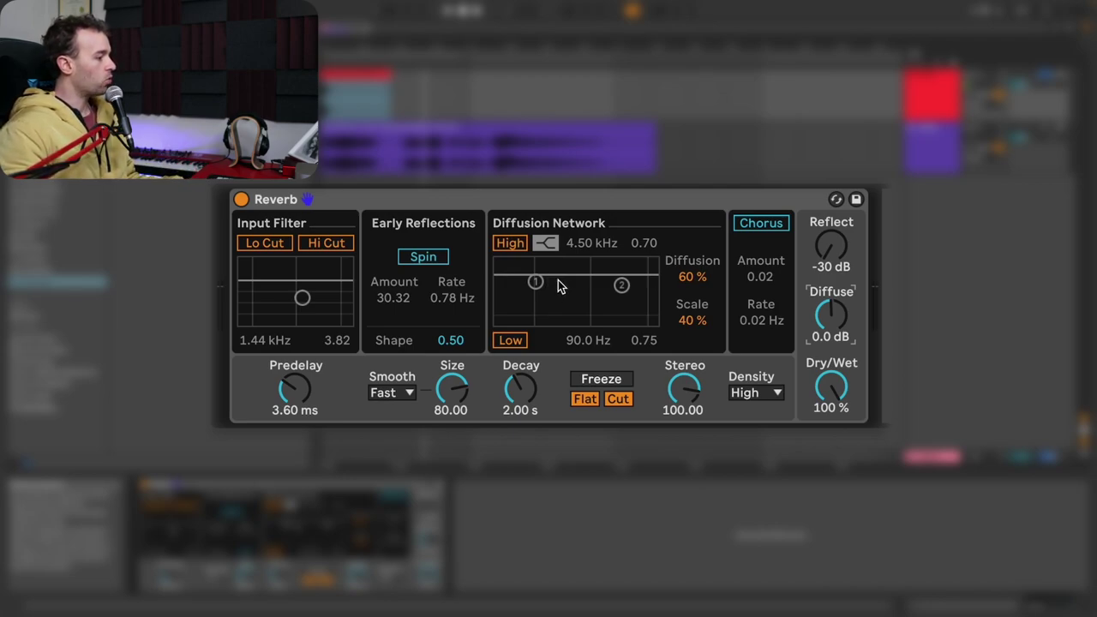
Step: Enable the Diffusion Network's High shelf filter and set its frequency to 484 Hz and its gain to 0.21
{"action": "left_click", "coordinate": [511, 245]}
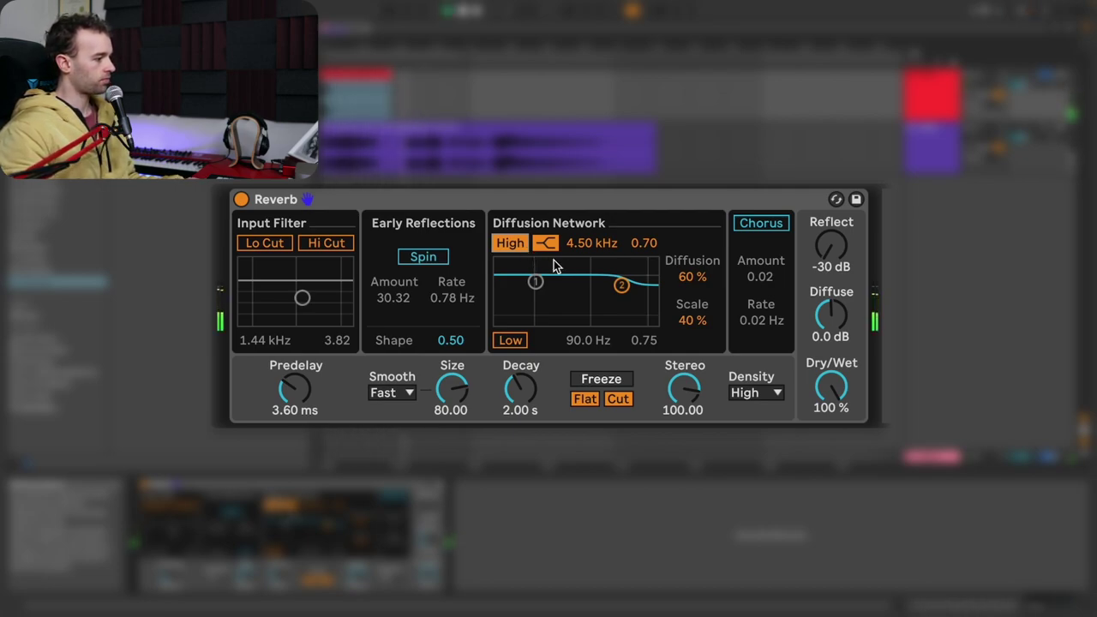
{"action": "left_click_drag", "start_coordinate": [591, 243], "coordinate": [592, 300]}
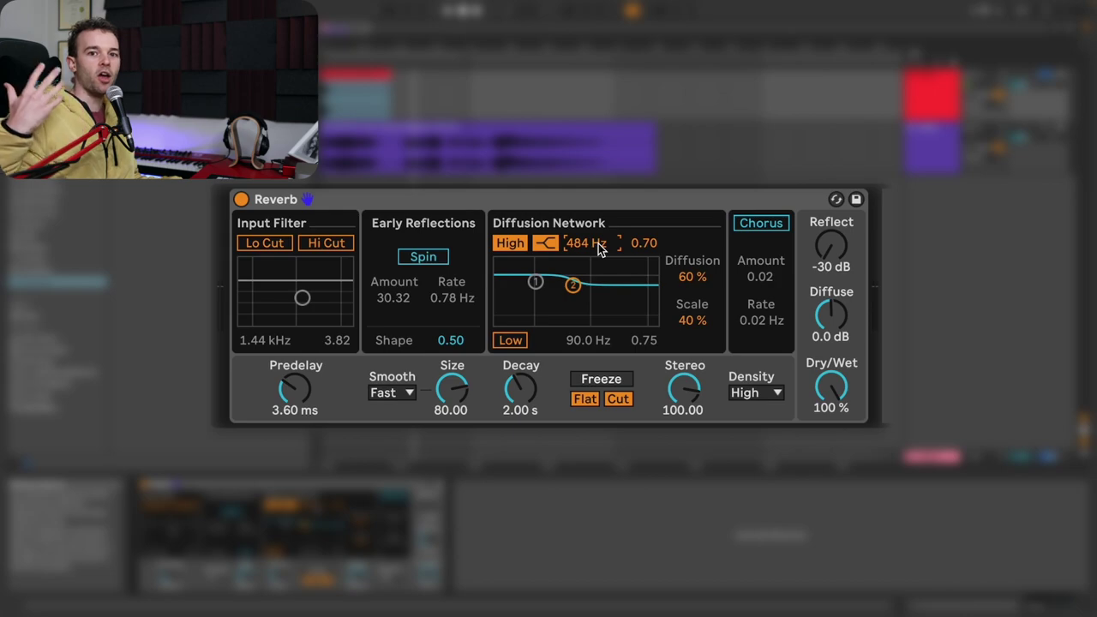
{"action": "left_click_drag", "start_coordinate": [643, 243], "coordinate": [643, 288]}
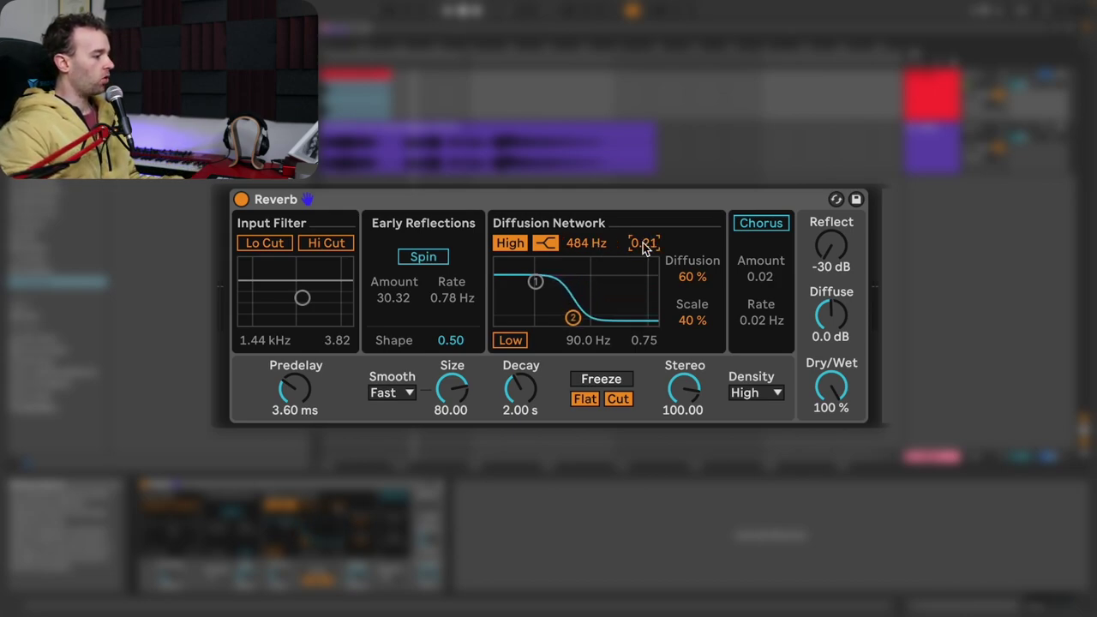
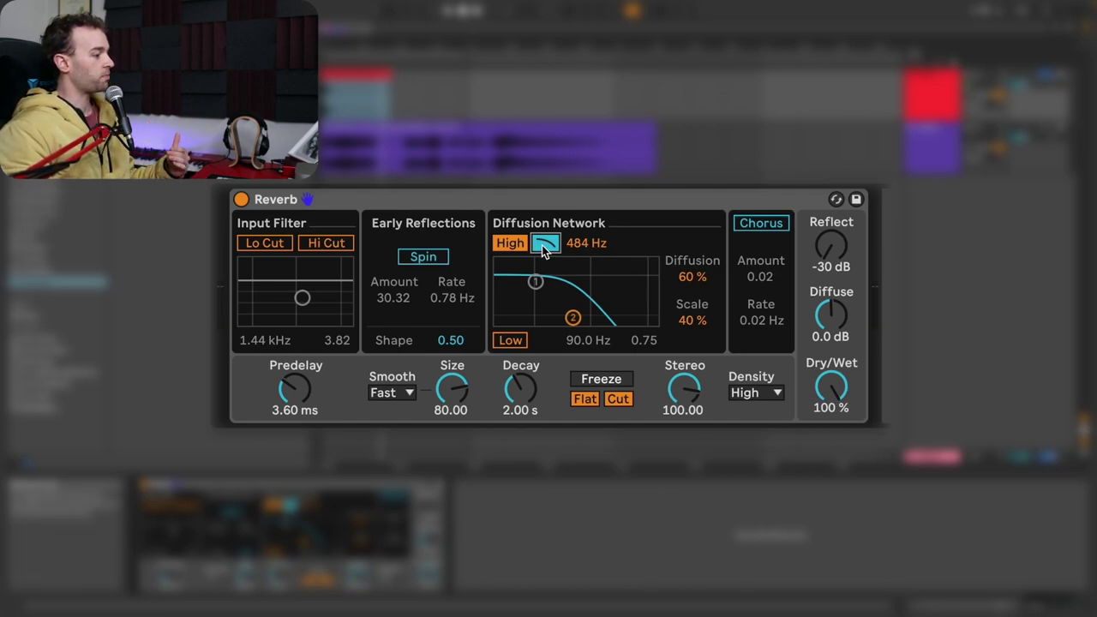
Step: Switch the Diffusion Network's High filter back to shelf and turn it off, and enable the Low shelf at 1.30 kHz with a 0.20 gain
{"action": "left_click", "coordinate": [545, 244]}
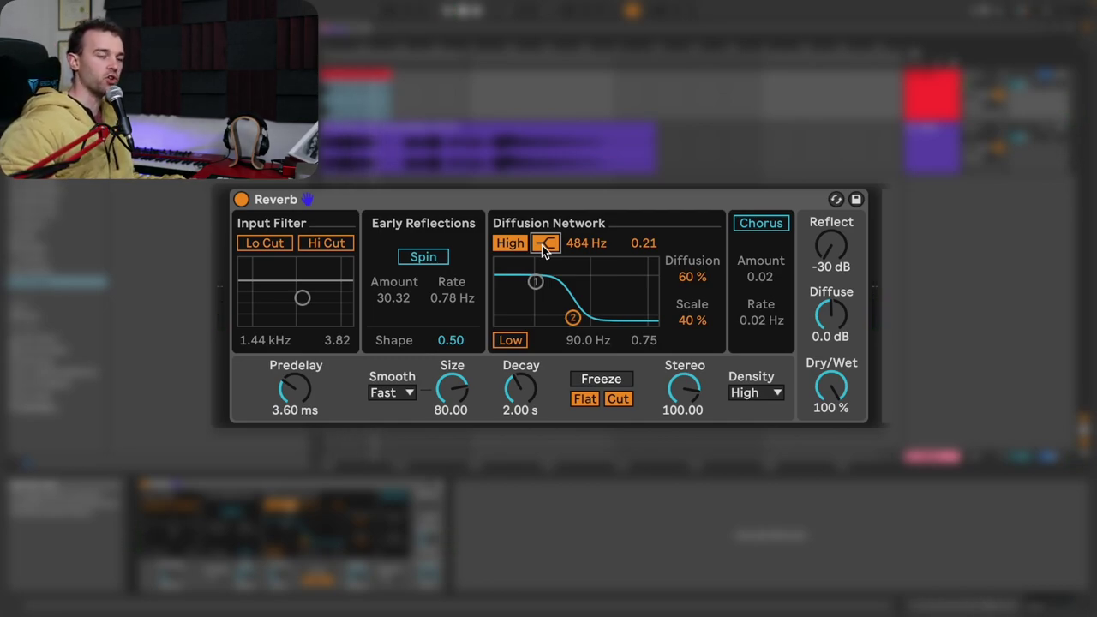
{"action": "left_click", "coordinate": [510, 243]}
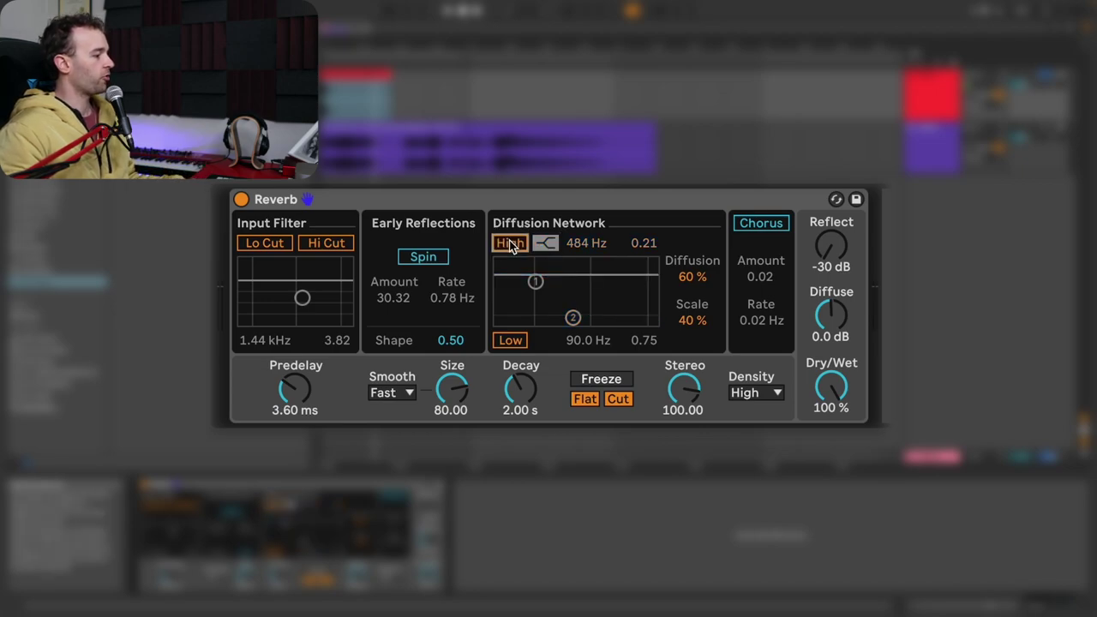
{"action": "left_click", "coordinate": [519, 345]}
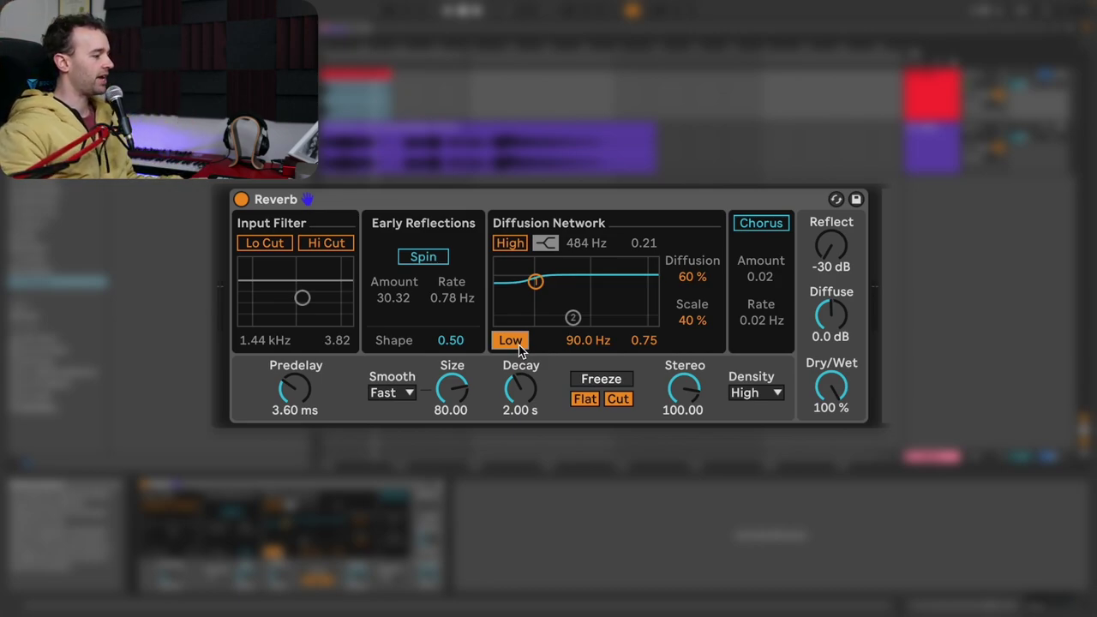
{"action": "key", "text": "space"}
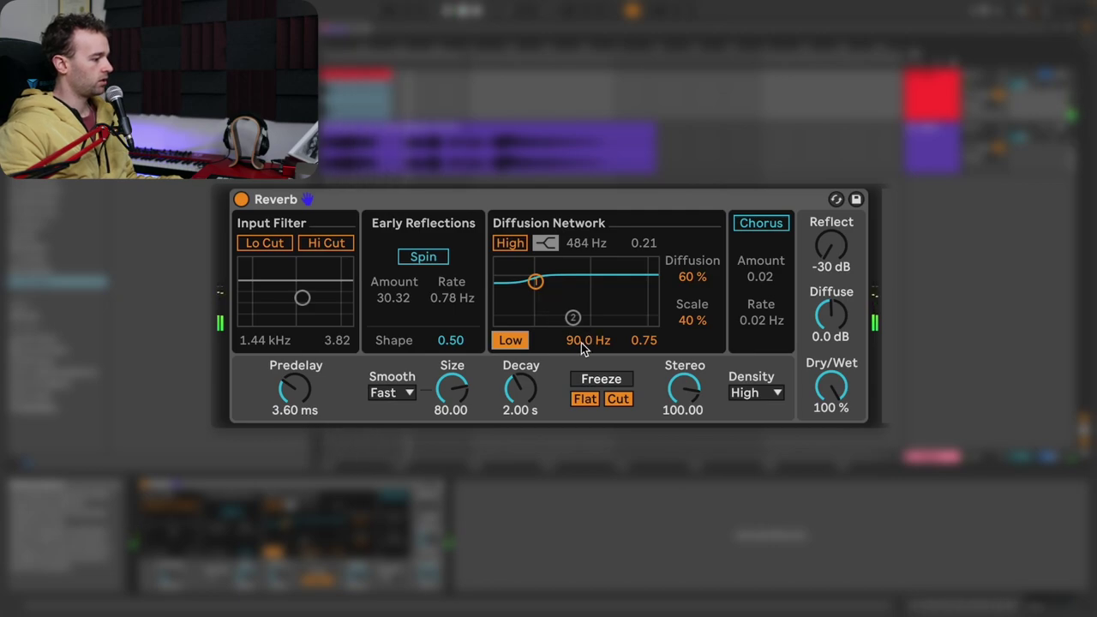
{"action": "left_click_drag", "start_coordinate": [587, 341], "coordinate": [596, 317]}
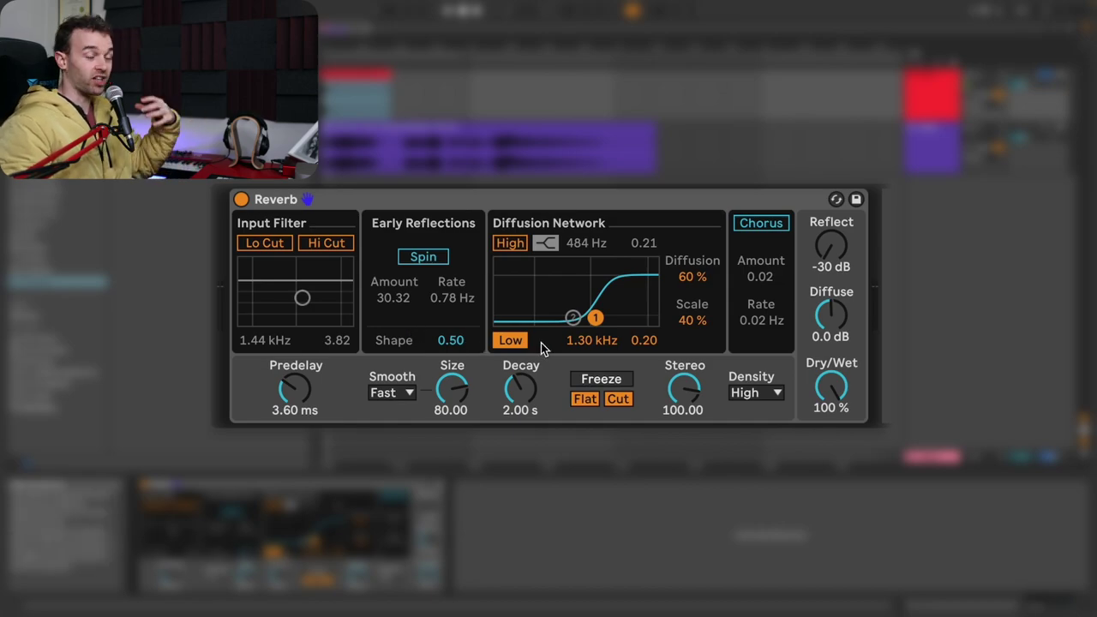
Step: Set the High shelf to 1.14 kHz and the Low shelf to 258 Hz, both at 0.20 gain, and turn both filters off
{"action": "mouse_move", "coordinate": [595, 319]}
{"action": "left_mouse_down"}
{"action": "mouse_move", "coordinate": [549, 318]}
{"action": "mouse_move", "coordinate": [590, 292]}
{"action": "mouse_move", "coordinate": [592, 320]}
{"action": "left_mouse_up"}
{"action": "left_click", "coordinate": [546, 244]}
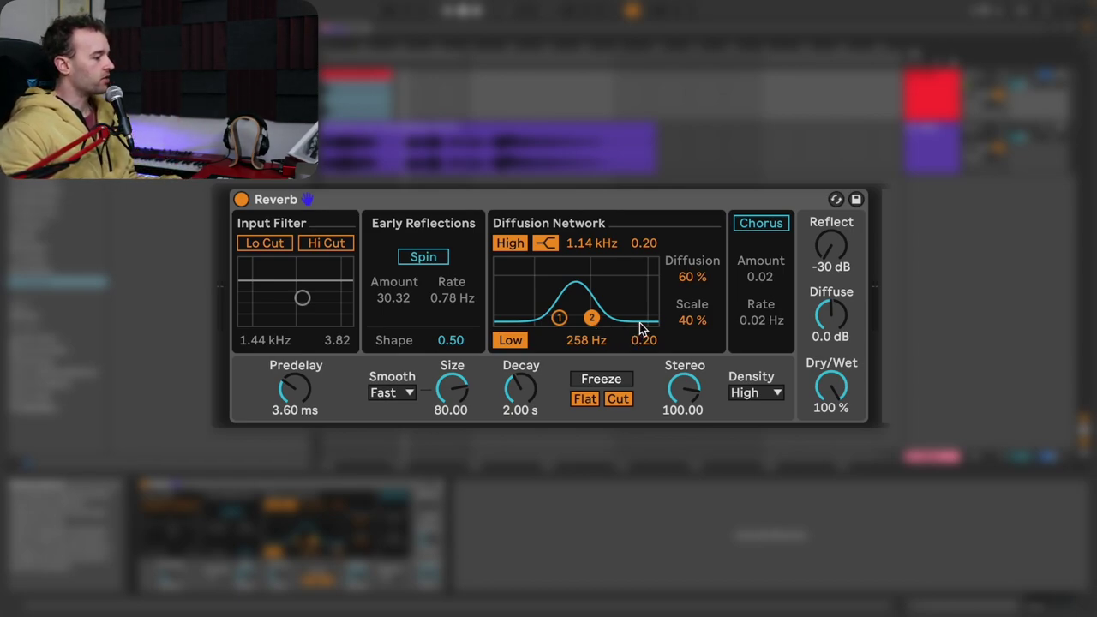
{"action": "left_click", "coordinate": [697, 275]}
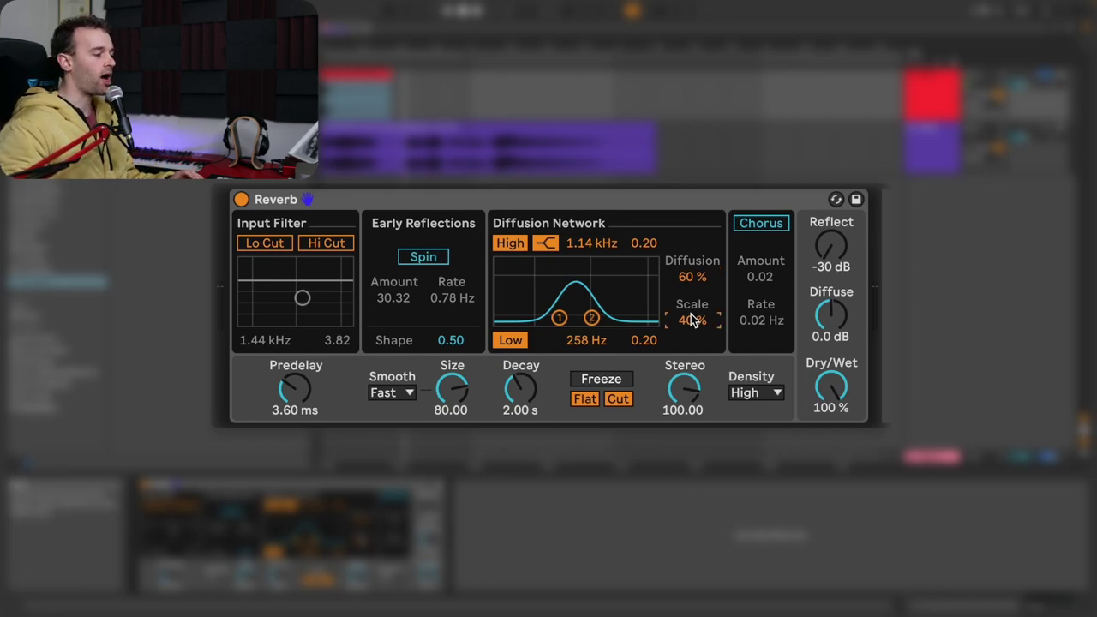
{"action": "left_click", "coordinate": [507, 241]}
{"action": "left_click", "coordinate": [512, 341]}
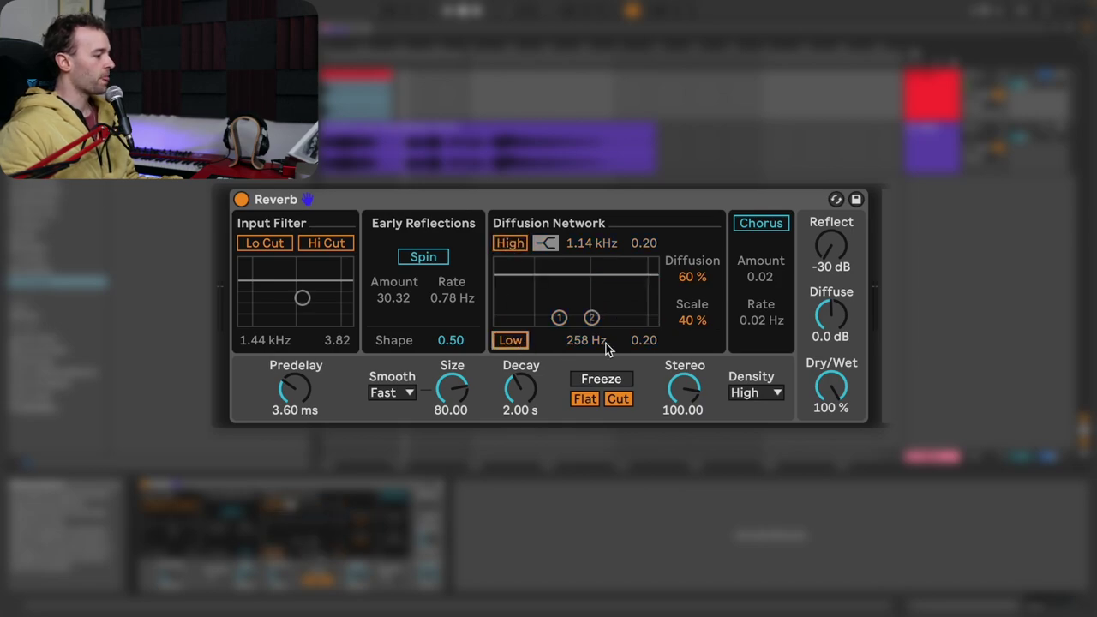
Step: Audition Diffusion at 96 % and 0.1 %, and raise Scale from 5.0 % through 20 % and 78 % to 100 %
{"action": "left_click", "coordinate": [701, 282]}
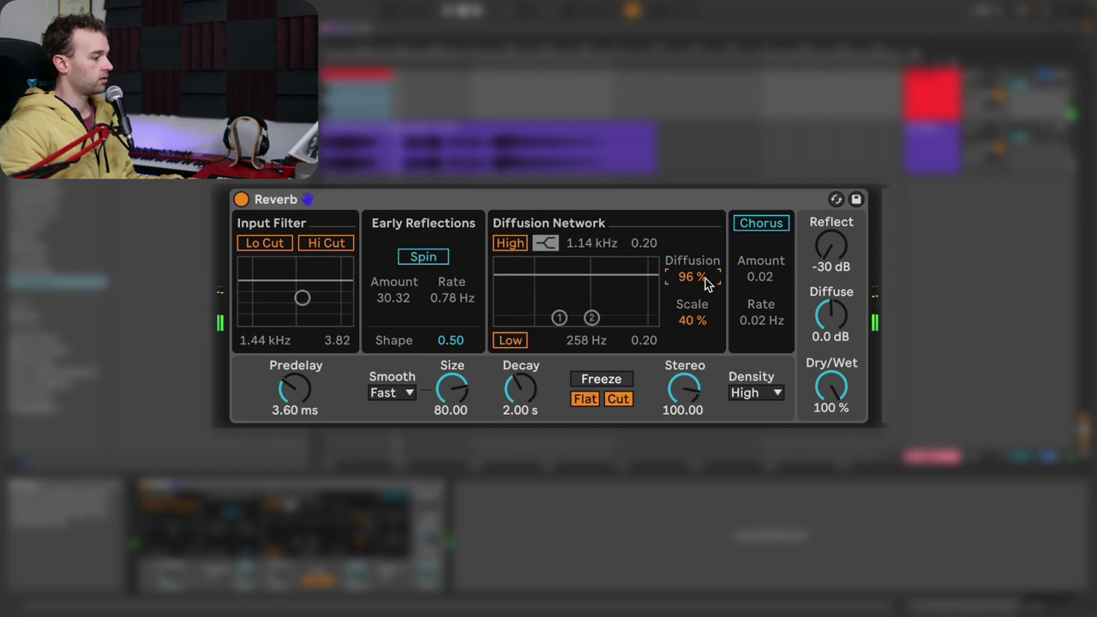
{"action": "left_click_drag", "start_coordinate": [707, 284], "coordinate": [707, 352]}
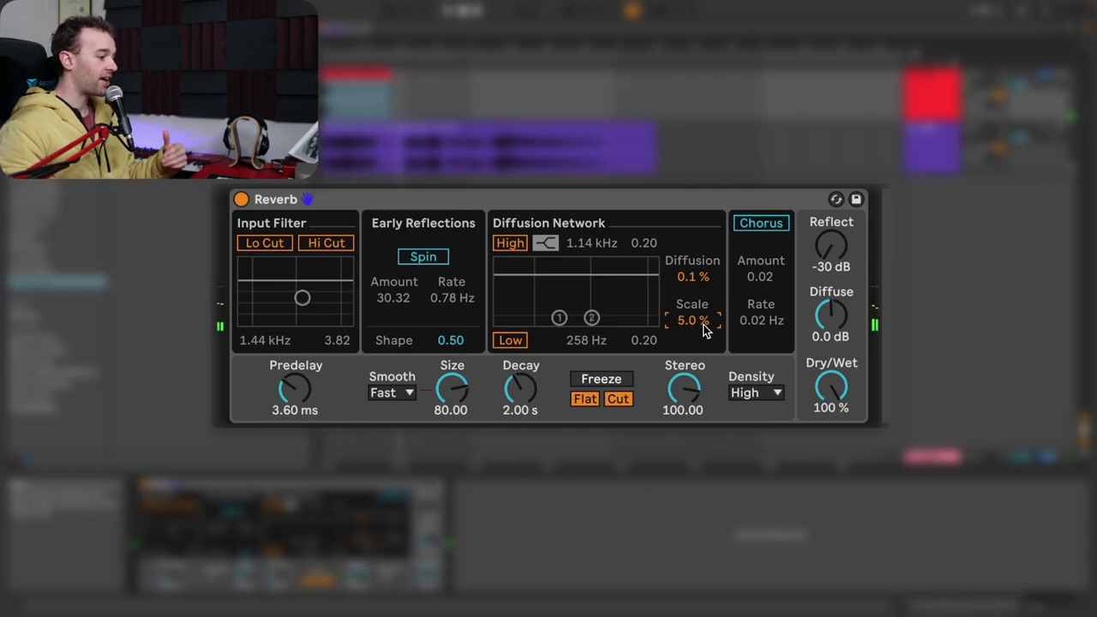
{"action": "left_click_drag", "start_coordinate": [711, 336], "coordinate": [711, 322]}
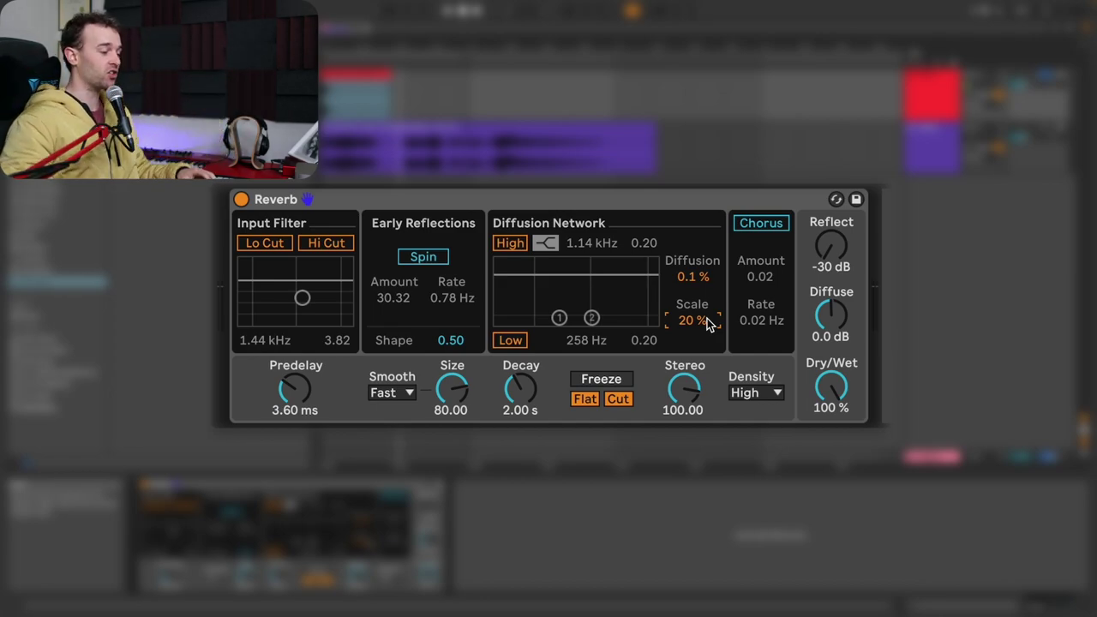
{"action": "left_click_drag", "start_coordinate": [711, 324], "coordinate": [710, 328]}
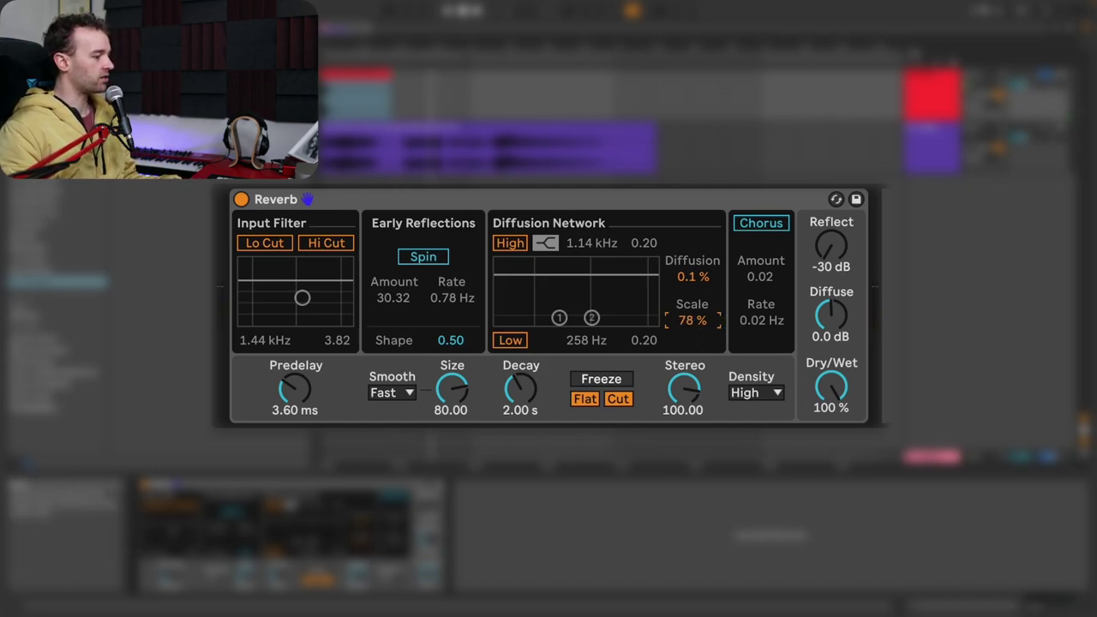
{"action": "left_click_drag", "start_coordinate": [699, 331], "coordinate": [699, 328]}
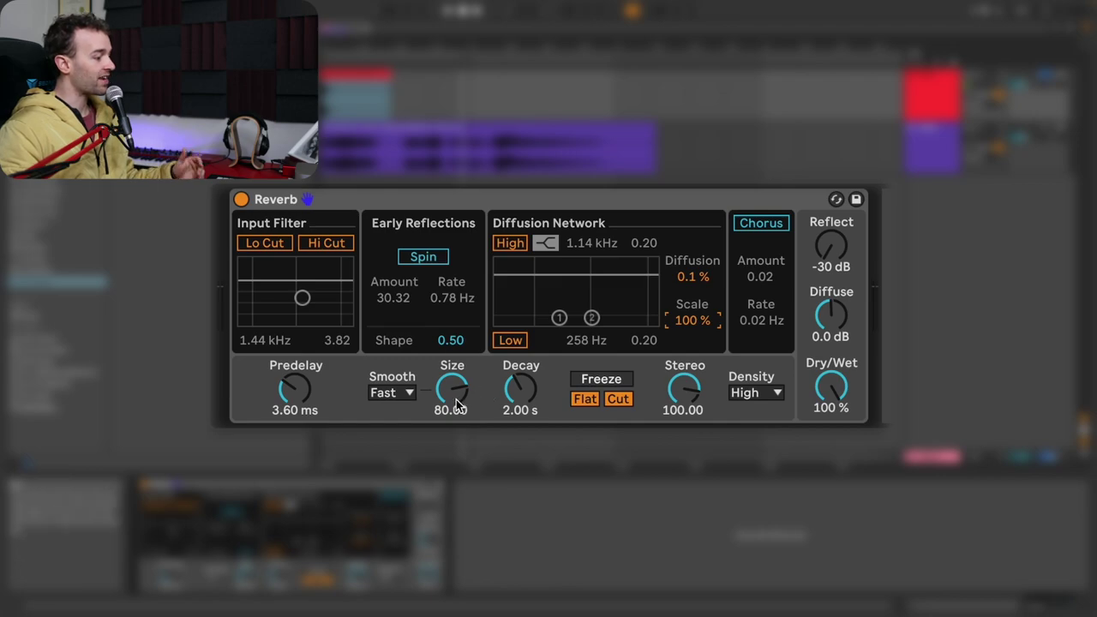
Step: Audition the reverb Size at 500.00 and 2.42 with Scale at its maximum
{"action": "left_click_drag", "start_coordinate": [459, 405], "coordinate": [459, 339]}
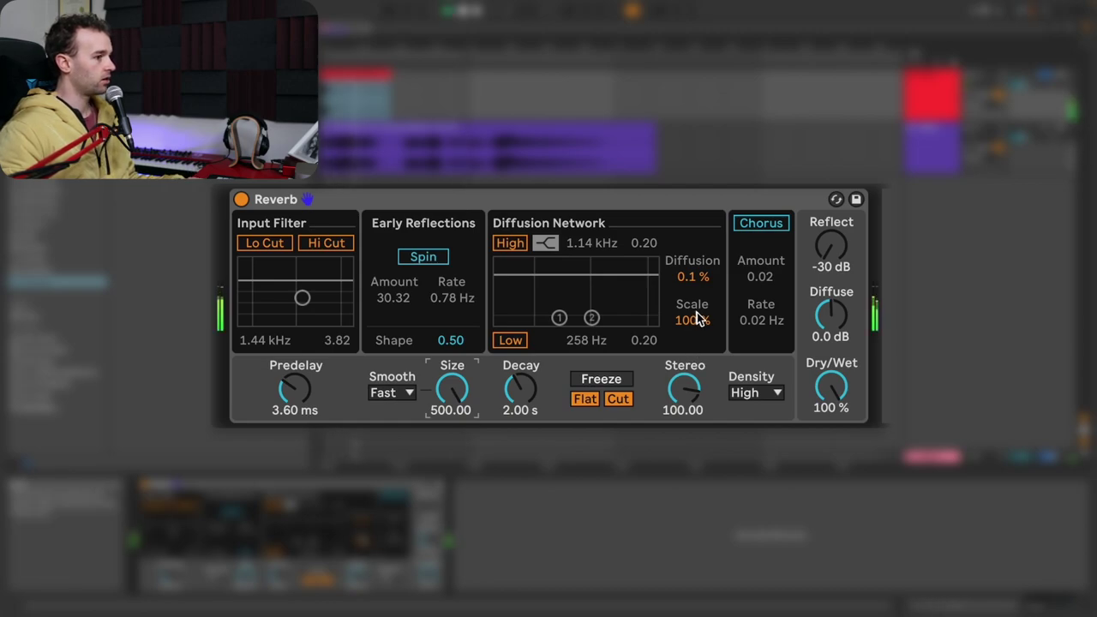
{"action": "left_click_drag", "start_coordinate": [708, 321], "coordinate": [708, 321]}
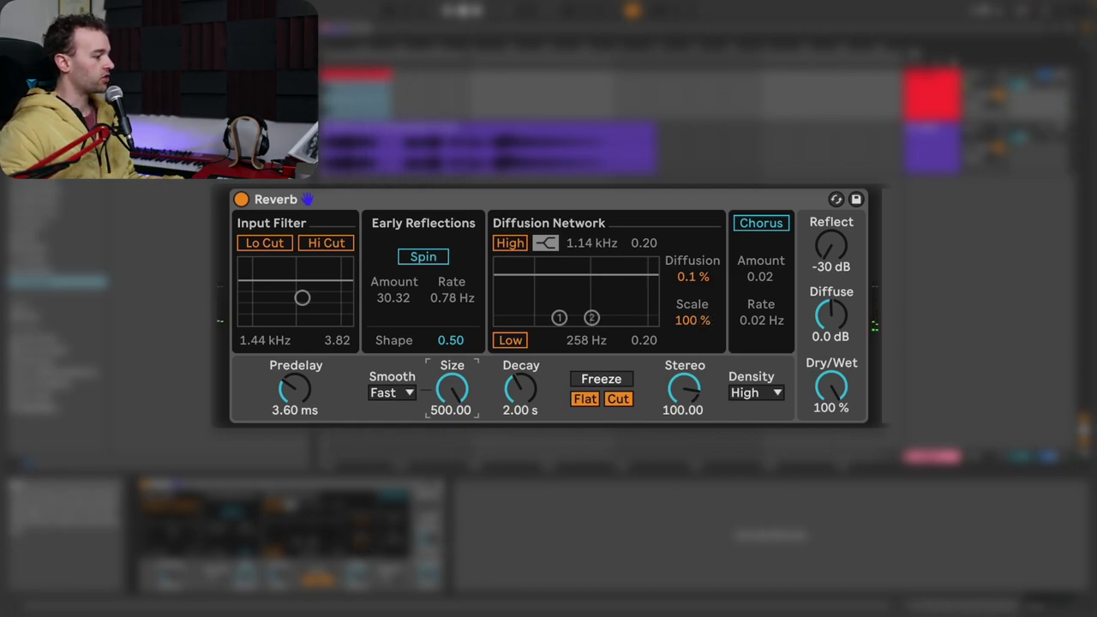
{"action": "left_click_drag", "start_coordinate": [452, 390], "coordinate": [452, 456]}
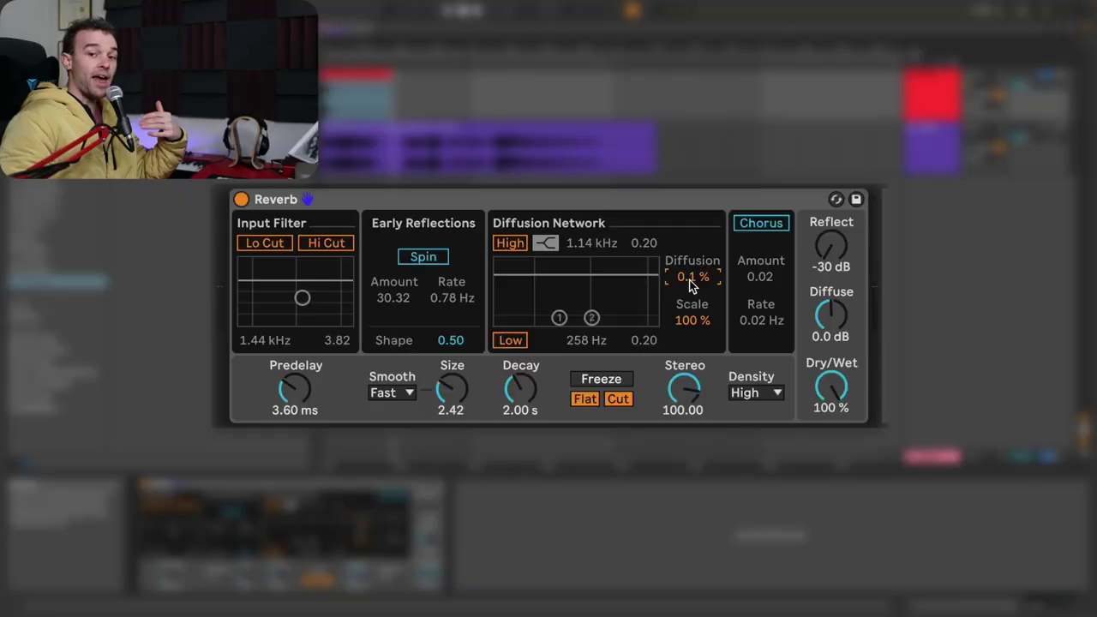
Step: Set Diffusion to 39 % and Scale to 29 %, and restore Size to 80.00
{"action": "left_click_drag", "start_coordinate": [690, 287], "coordinate": [690, 204]}
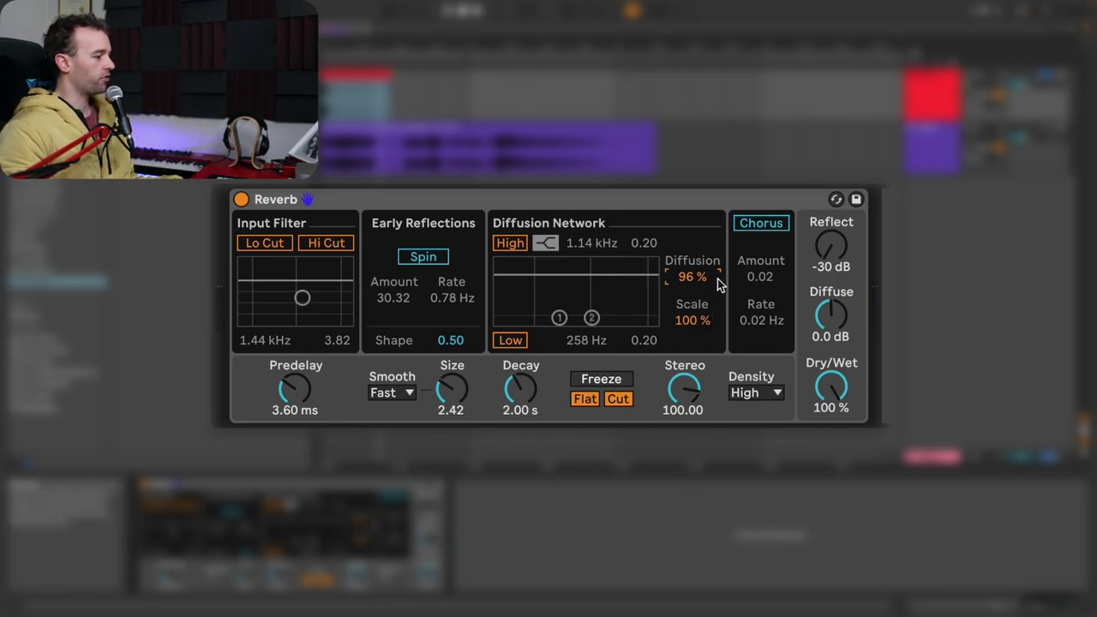
{"action": "left_click_drag", "start_coordinate": [710, 311], "coordinate": [698, 324]}
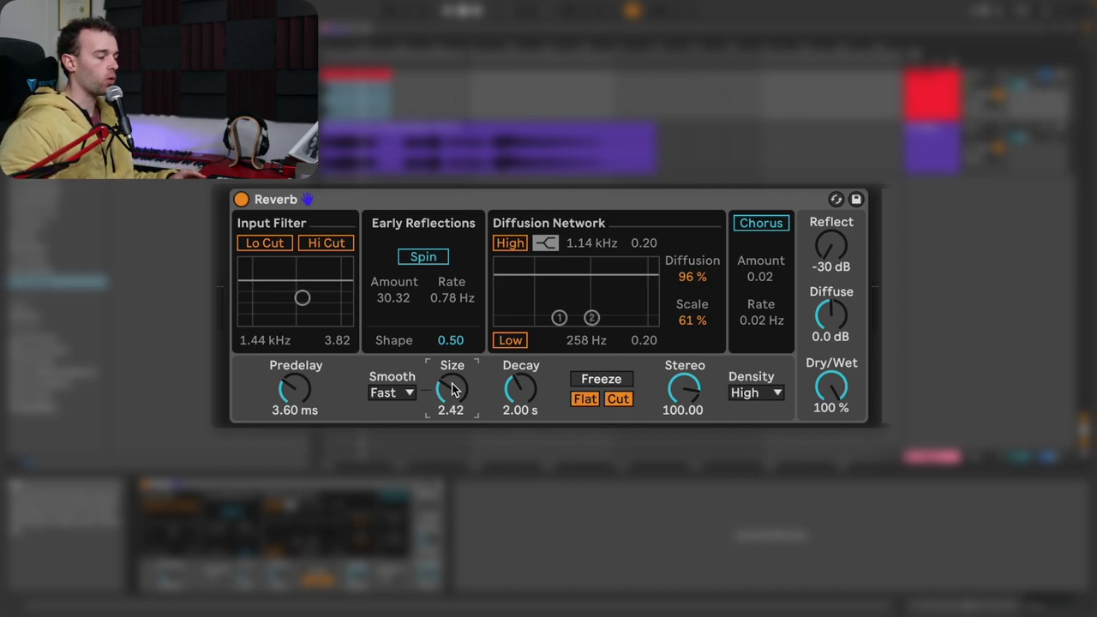
{"action": "left_click_drag", "start_coordinate": [453, 390], "coordinate": [452, 343]}
{"action": "left_click_drag", "start_coordinate": [704, 276], "coordinate": [705, 317]}
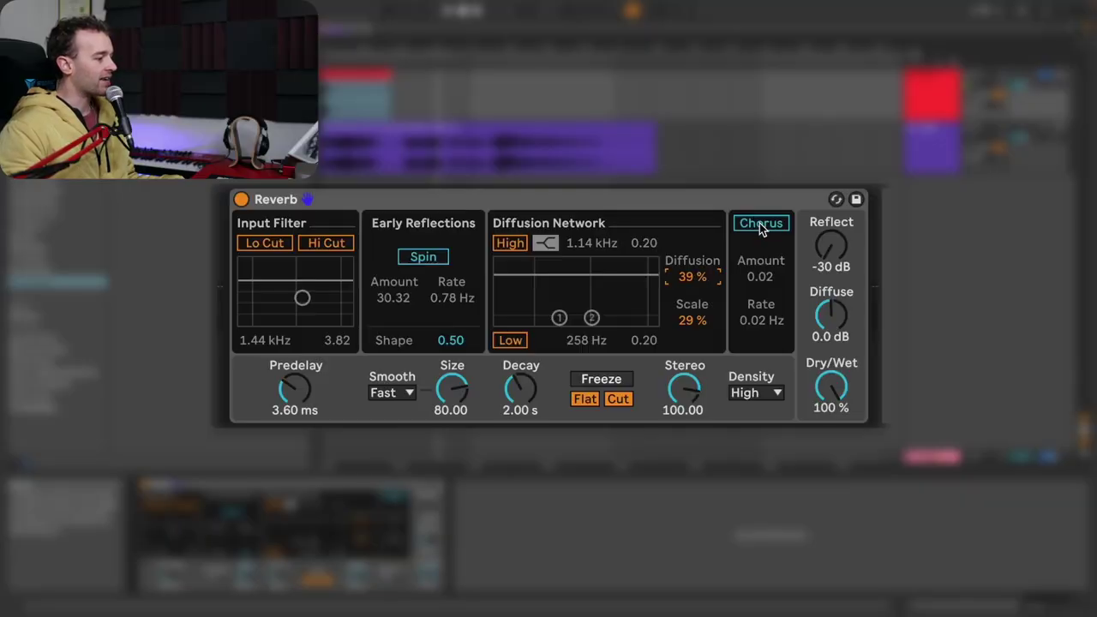
Step: Turn on Chorus, set its Amount to 4.00, and audition its Rate at 8.00 Hz and 3.12 Hz
{"action": "left_click", "coordinate": [759, 223]}
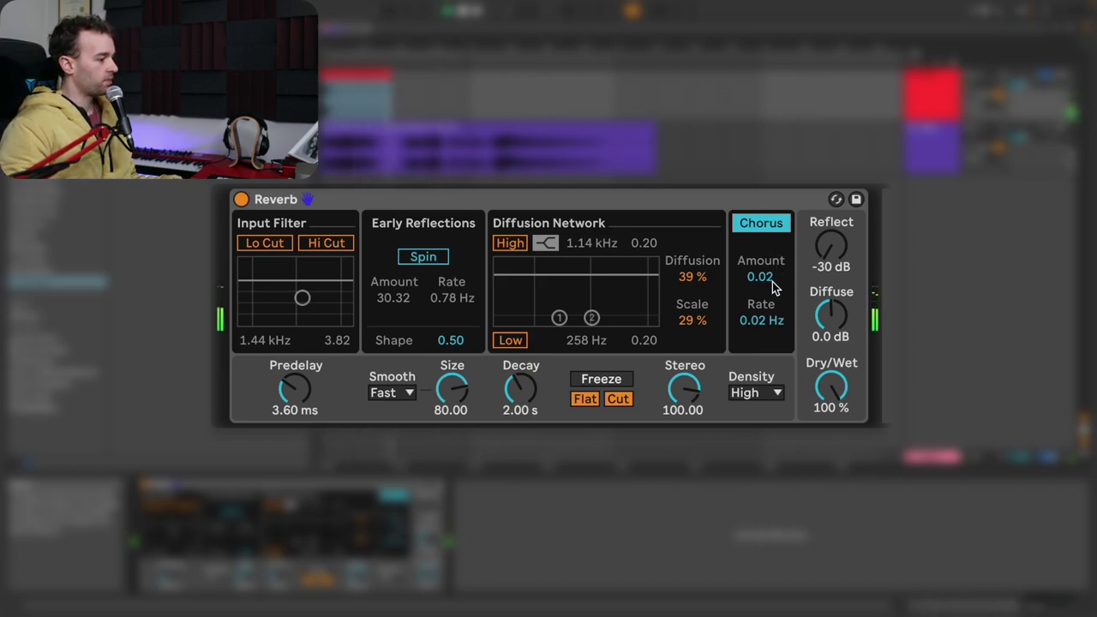
{"action": "left_click_drag", "start_coordinate": [772, 285], "coordinate": [772, 193]}
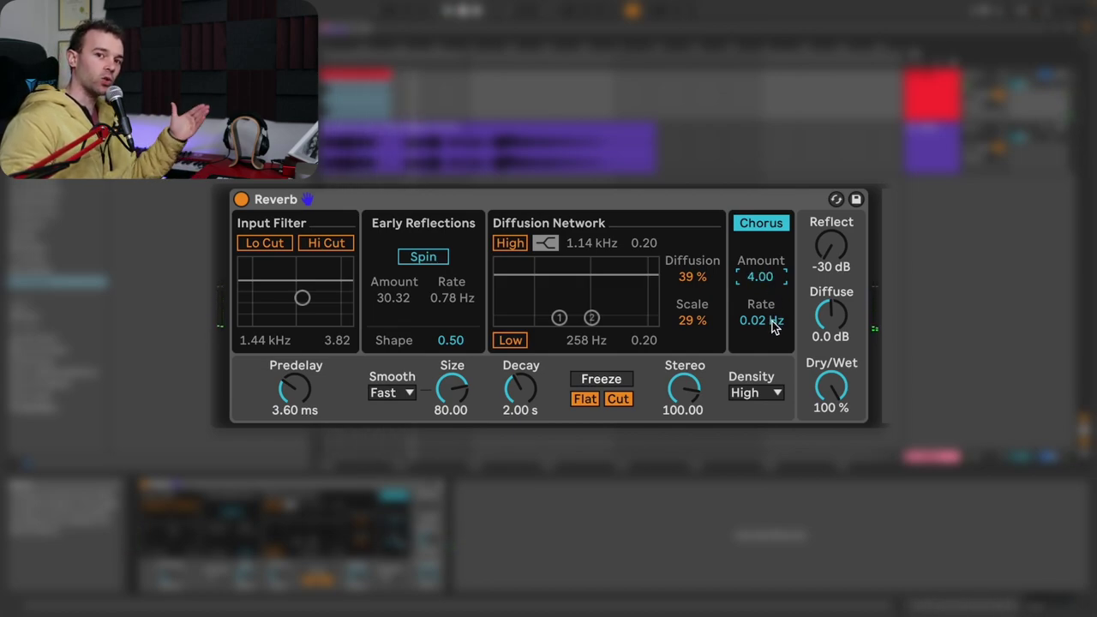
{"action": "mouse_move", "coordinate": [761, 319]}
{"action": "left_mouse_down"}
{"action": "mouse_move", "coordinate": [761, 265]}
{"action": "mouse_move", "coordinate": [772, 325]}
{"action": "left_mouse_up"}
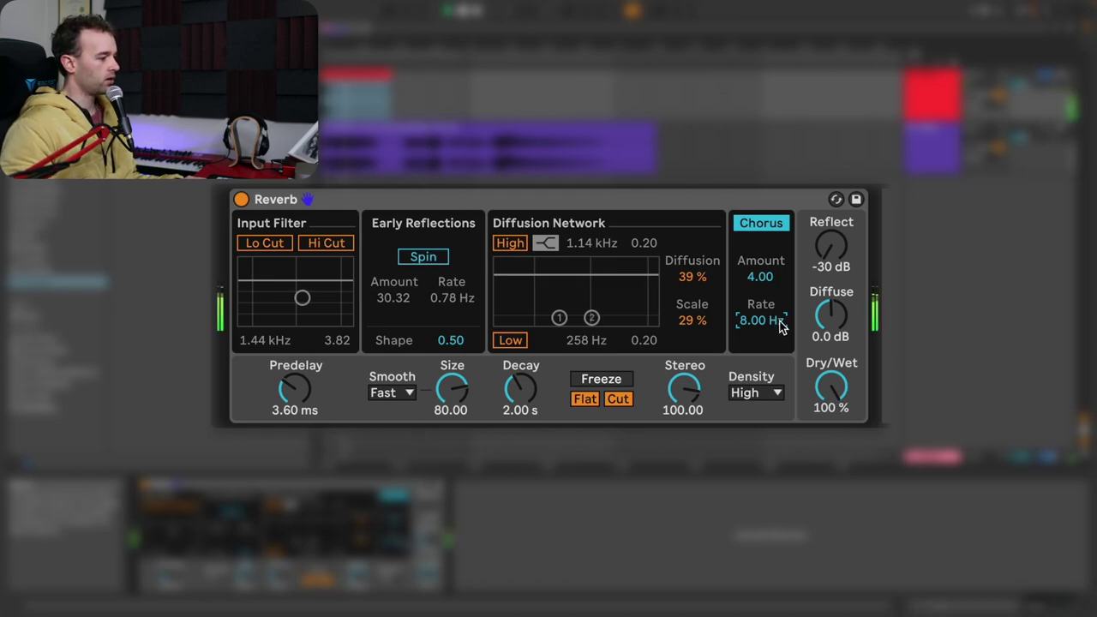
{"action": "left_click_drag", "start_coordinate": [782, 325], "coordinate": [782, 373]}
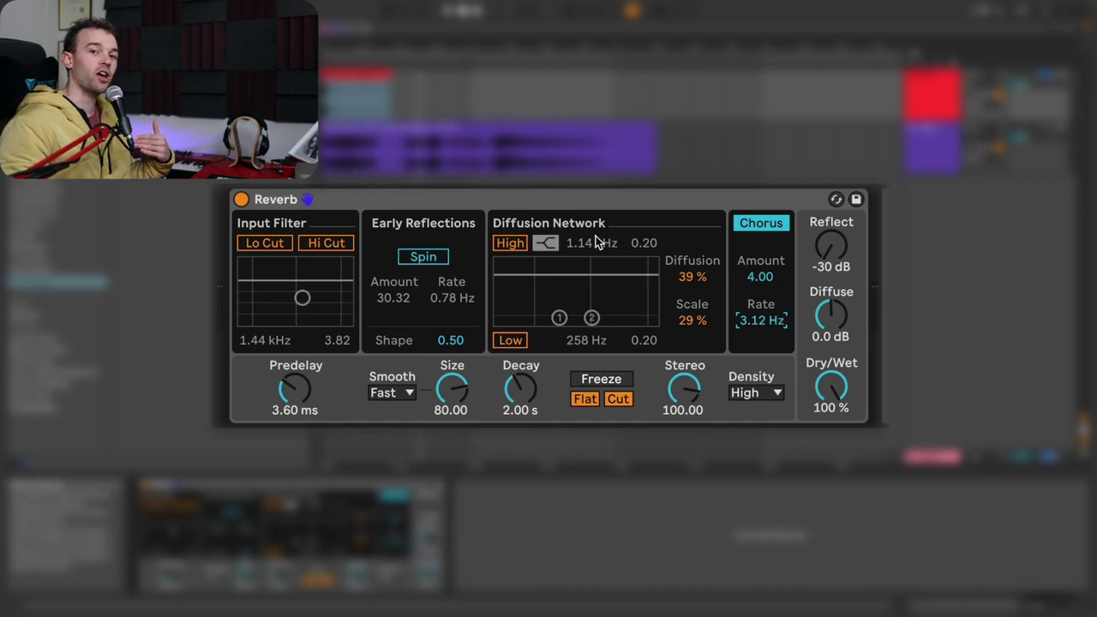
Step: Reduce the Chorus Amount to 2.29 and its Rate to 1.10 Hz
{"action": "left_click", "coordinate": [769, 277]}
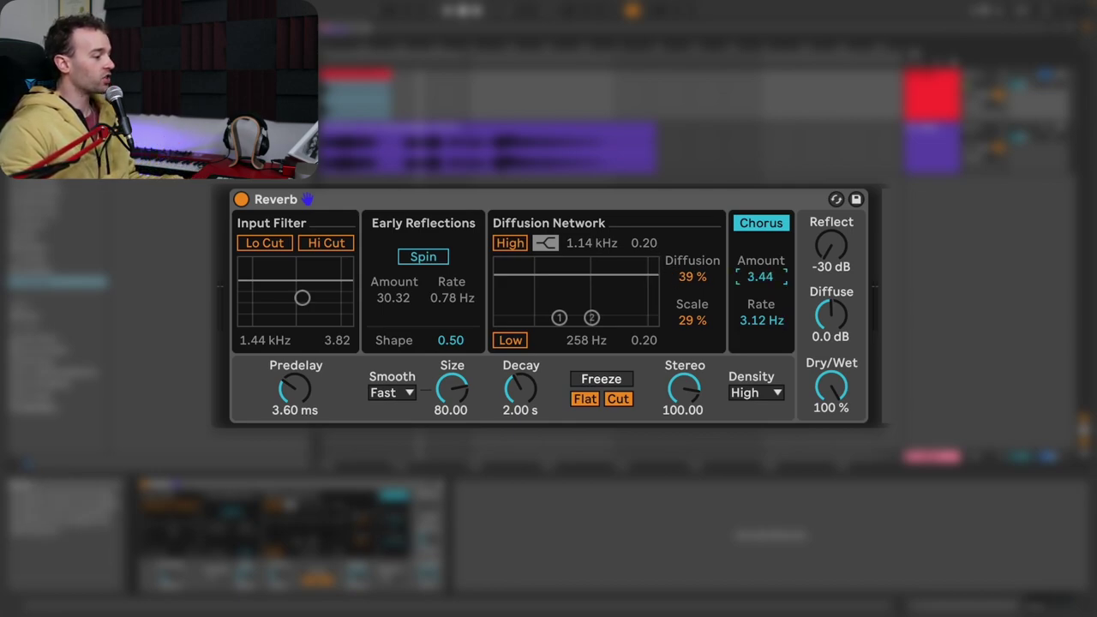
{"action": "left_click_drag", "start_coordinate": [762, 276], "coordinate": [764, 277]}
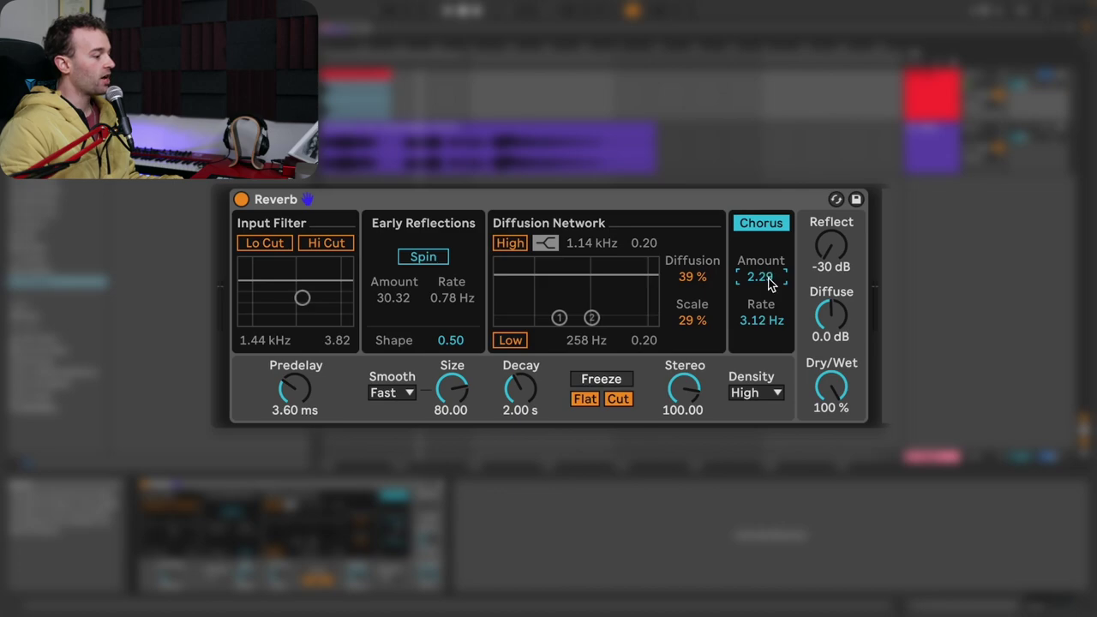
{"action": "left_click_drag", "start_coordinate": [761, 320], "coordinate": [761, 330]}
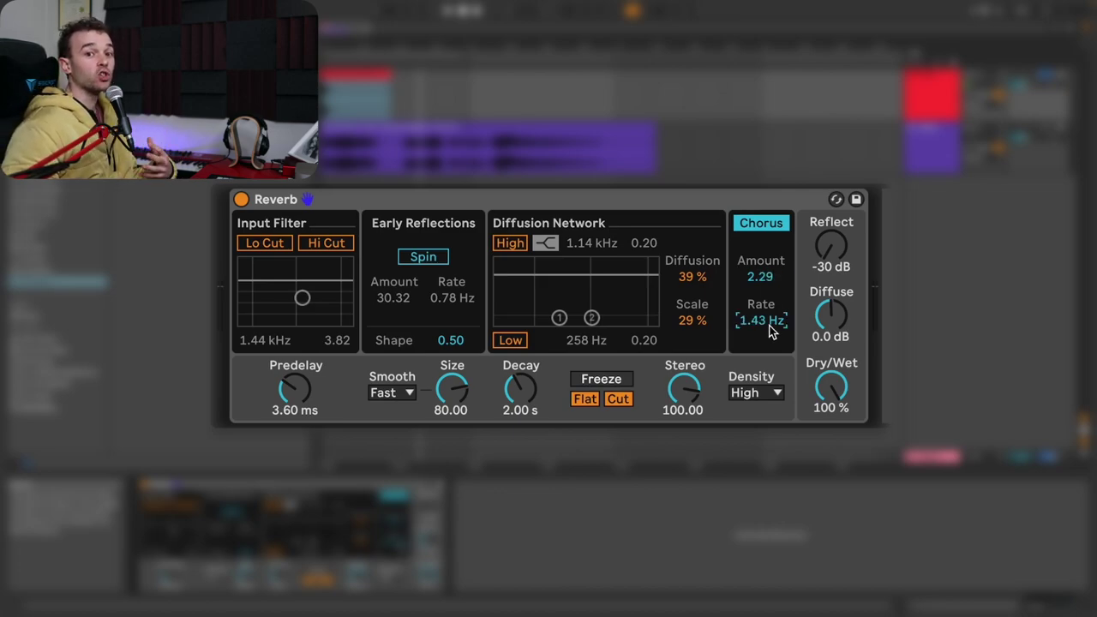
{"action": "left_click_drag", "start_coordinate": [769, 331], "coordinate": [769, 344]}
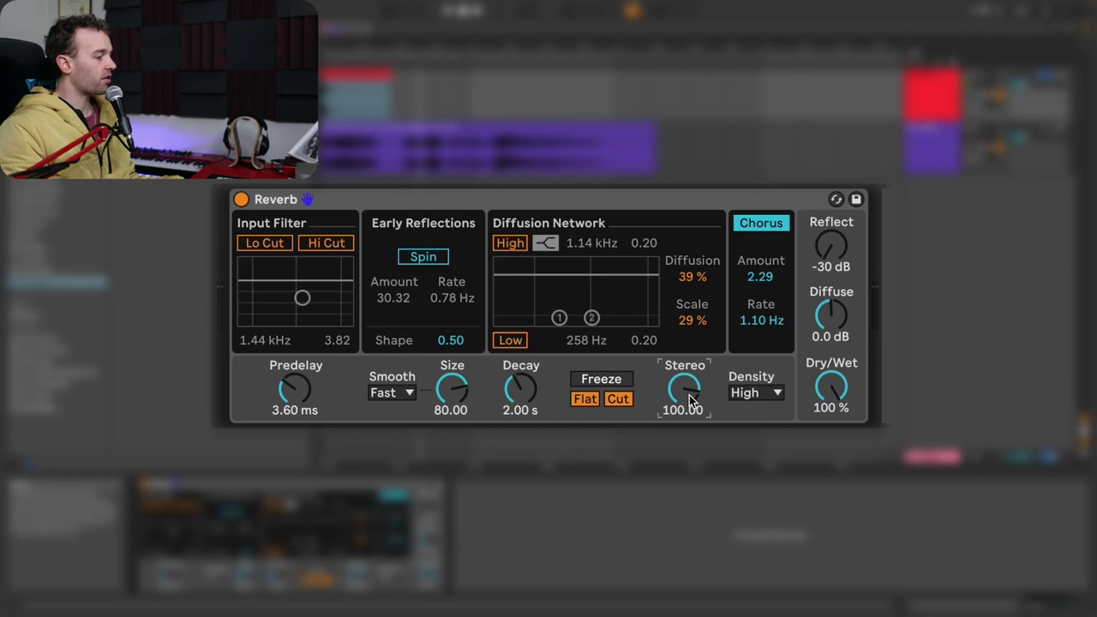
Step: Audition the reverb's Stereo width at 0.00, 100.00 and 120.00, and set it to 97.14
{"action": "left_click", "coordinate": [743, 393]}
{"action": "left_click", "coordinate": [744, 395]}
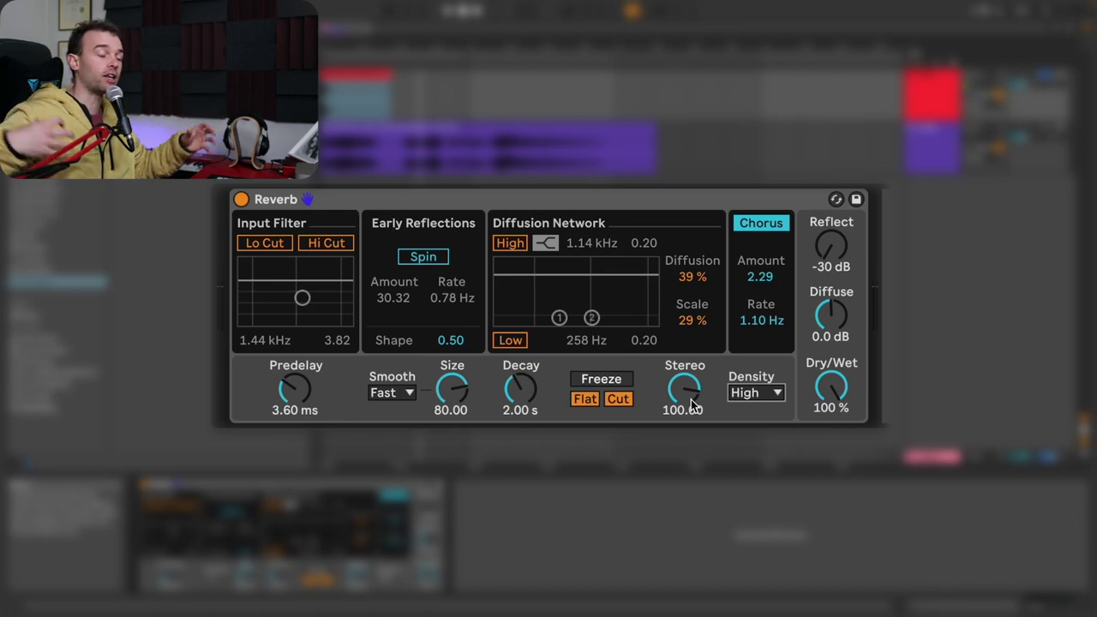
{"action": "left_click_drag", "start_coordinate": [691, 400], "coordinate": [691, 463]}
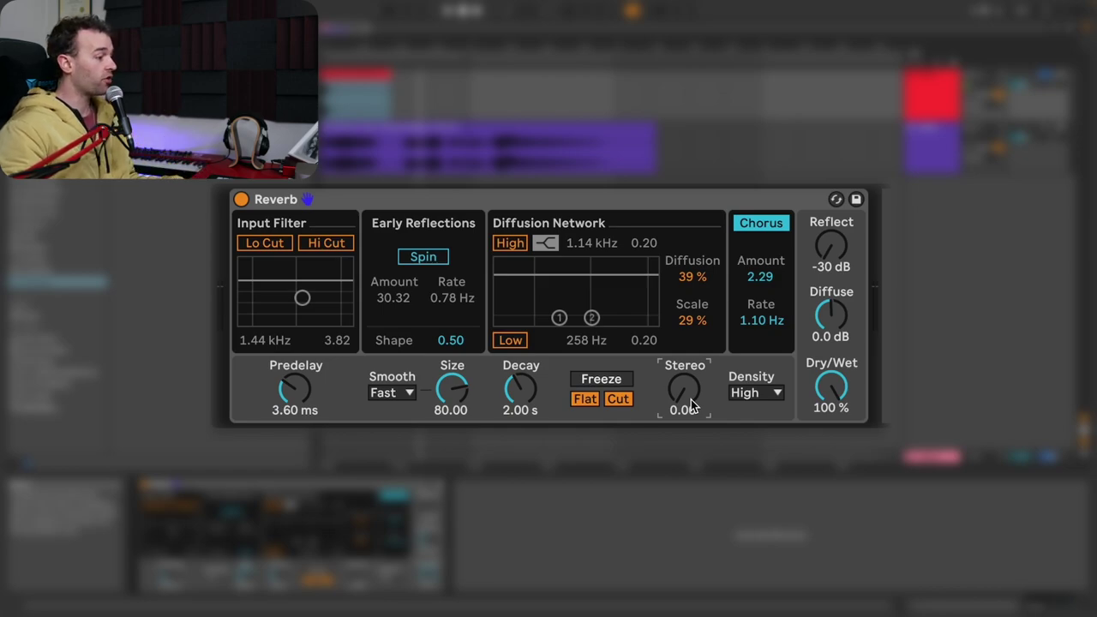
{"action": "left_click_drag", "start_coordinate": [692, 407], "coordinate": [692, 325]}
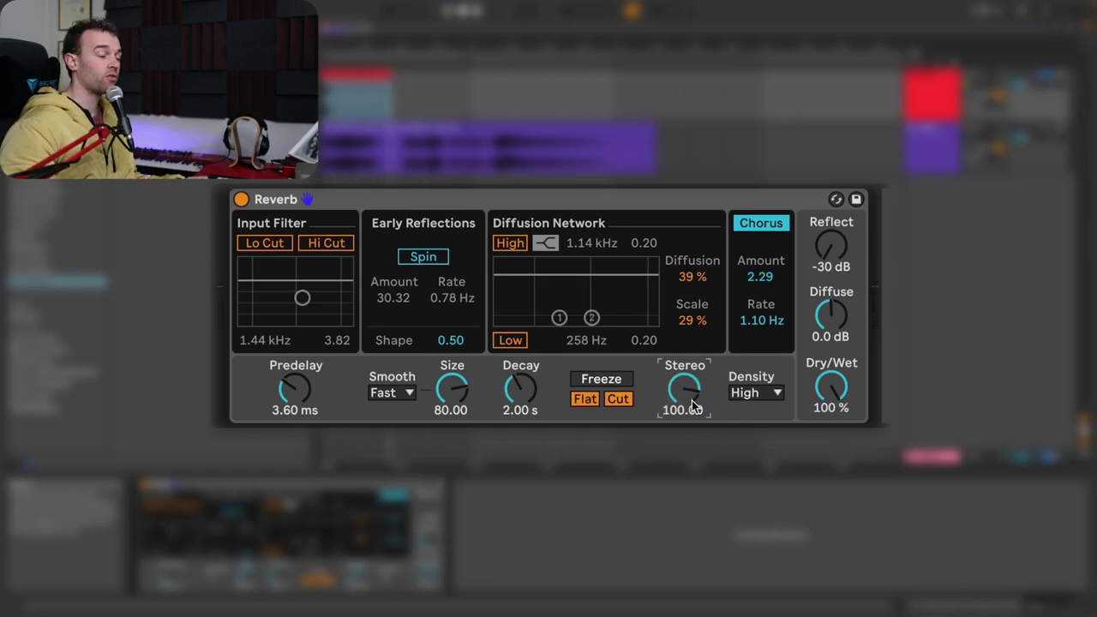
{"action": "left_click_drag", "start_coordinate": [693, 407], "coordinate": [692, 481]}
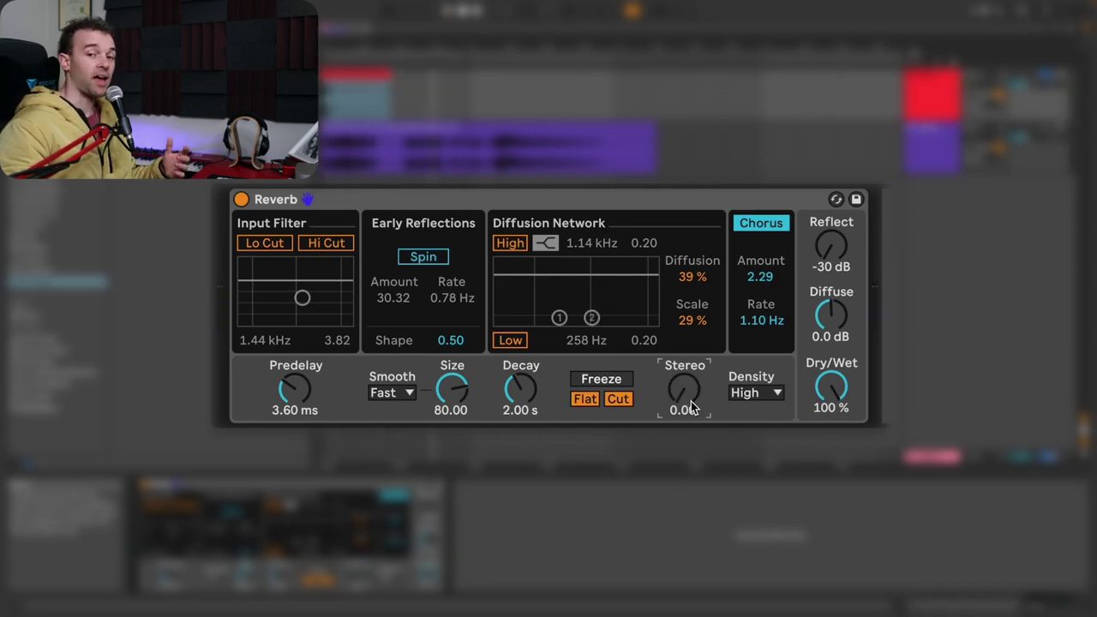
{"action": "left_click_drag", "start_coordinate": [693, 407], "coordinate": [692, 309]}
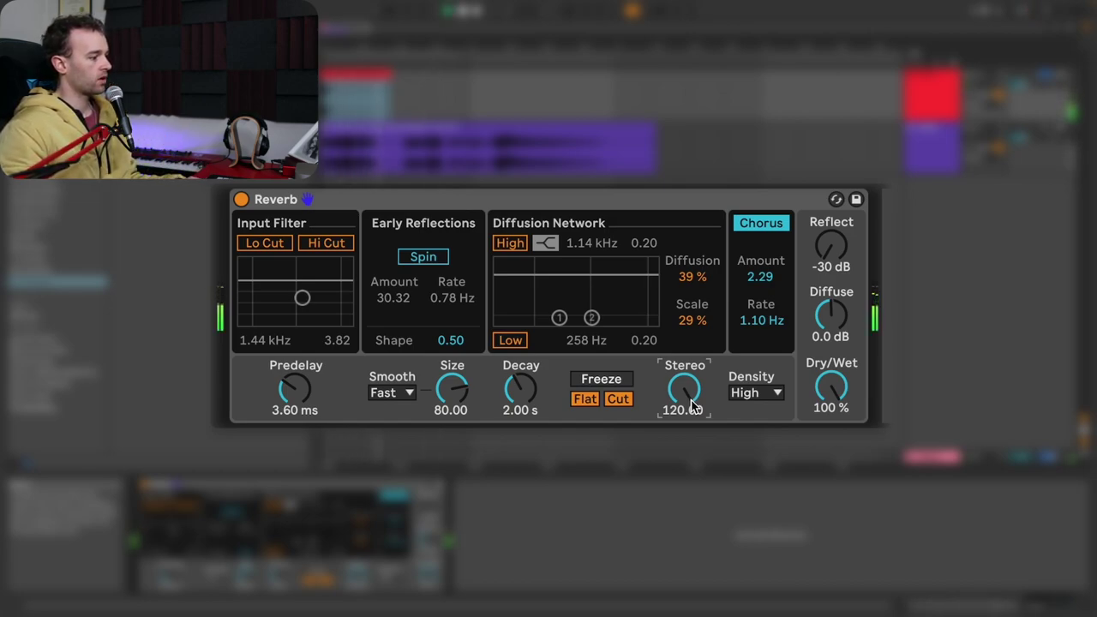
{"action": "mouse_move", "coordinate": [693, 407]}
{"action": "left_mouse_down"}
{"action": "mouse_move", "coordinate": [693, 481]}
{"action": "mouse_move", "coordinate": [693, 426]}
{"action": "left_mouse_up"}
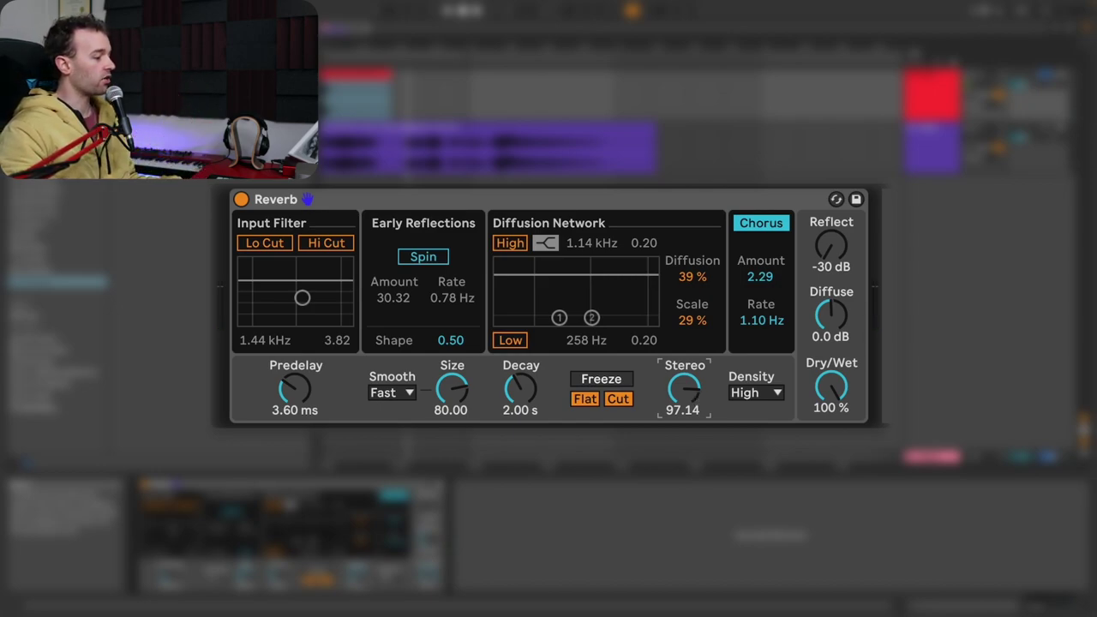
Step: Audition the reverb's Density at Sparse, Low and Mid, restore it to High, and toggle Freeze
{"action": "left_click", "coordinate": [776, 394]}
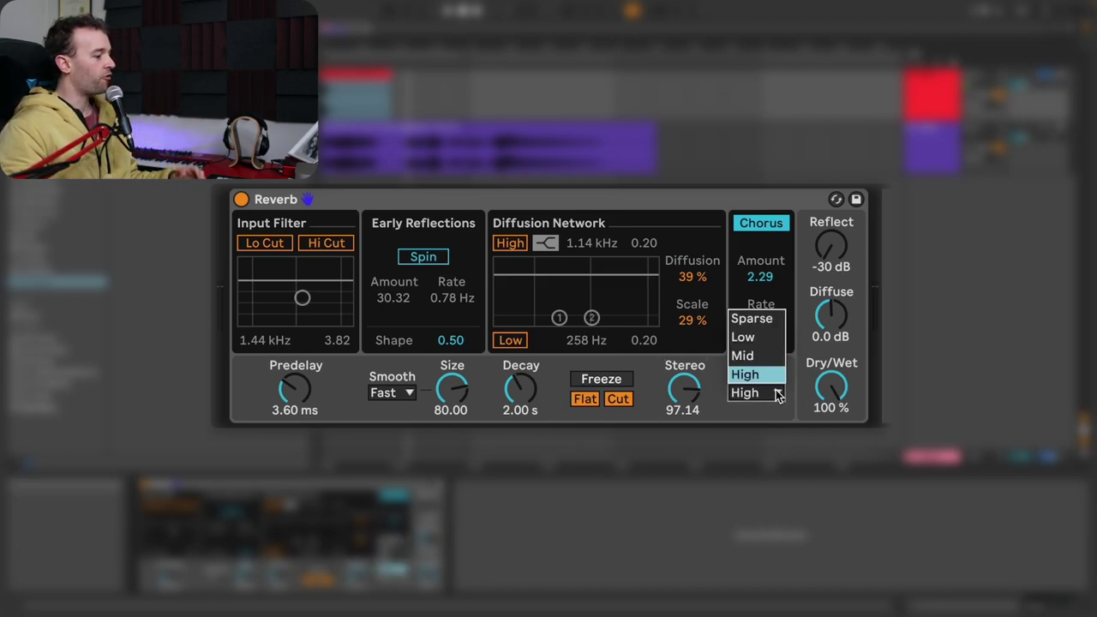
{"action": "left_click", "coordinate": [767, 320]}
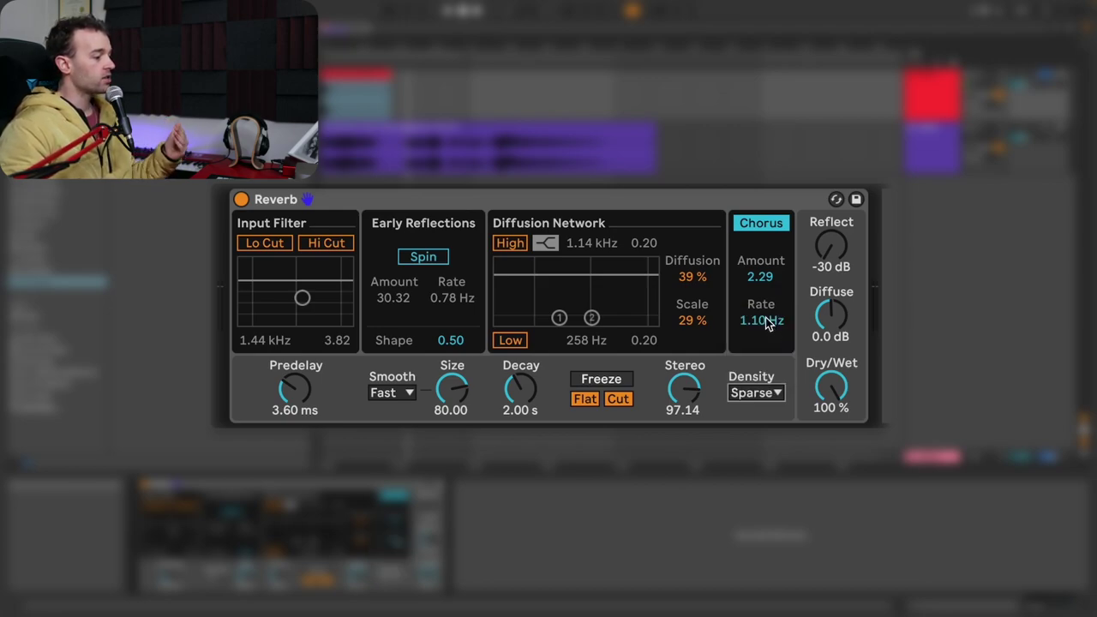
{"action": "left_click", "coordinate": [769, 397]}
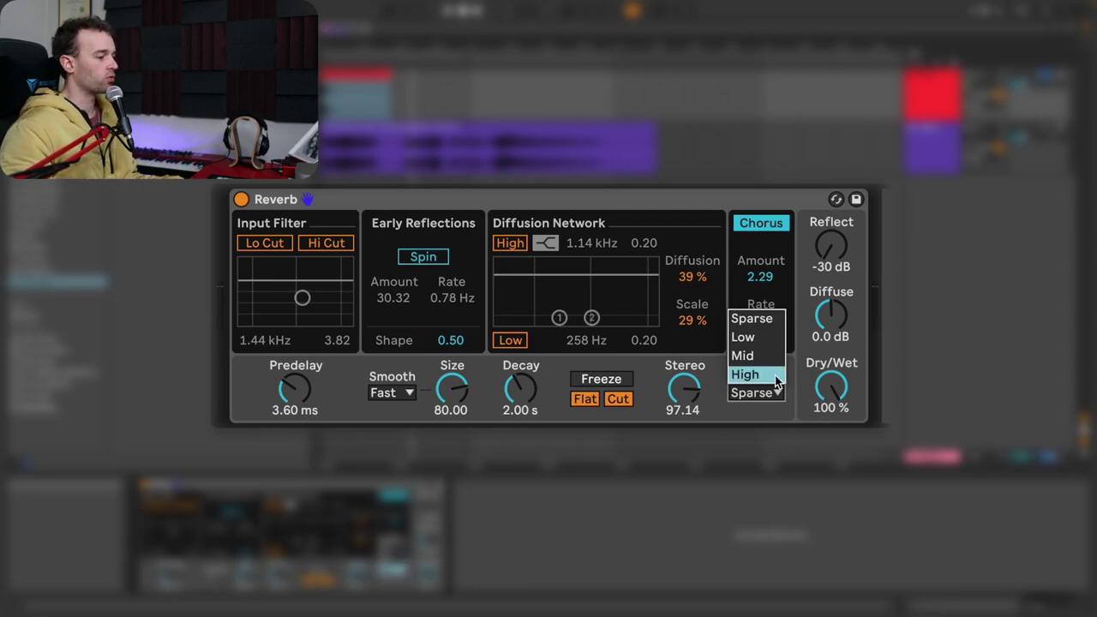
{"action": "left_click", "coordinate": [758, 337]}
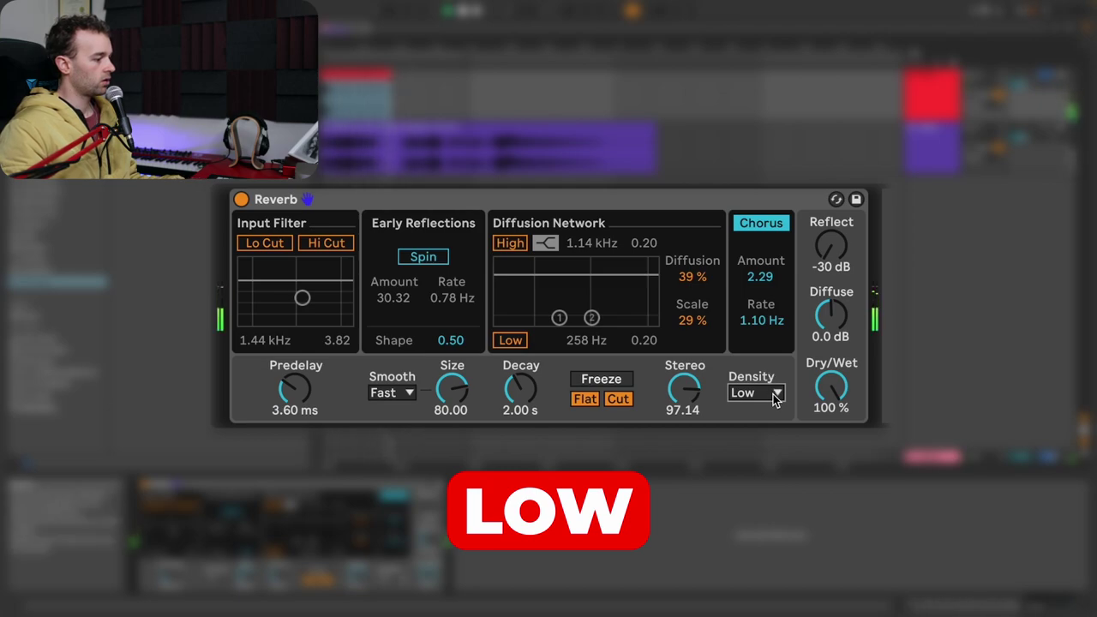
{"action": "left_click", "coordinate": [775, 399]}
{"action": "left_click", "coordinate": [772, 351]}
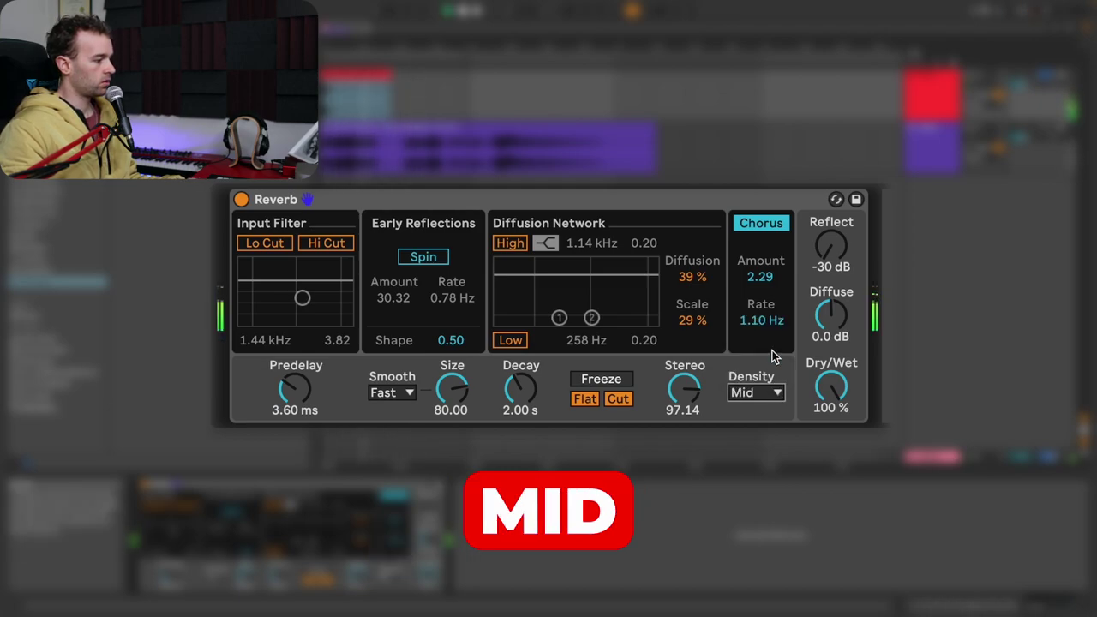
{"action": "left_click", "coordinate": [775, 392]}
{"action": "left_click", "coordinate": [769, 370]}
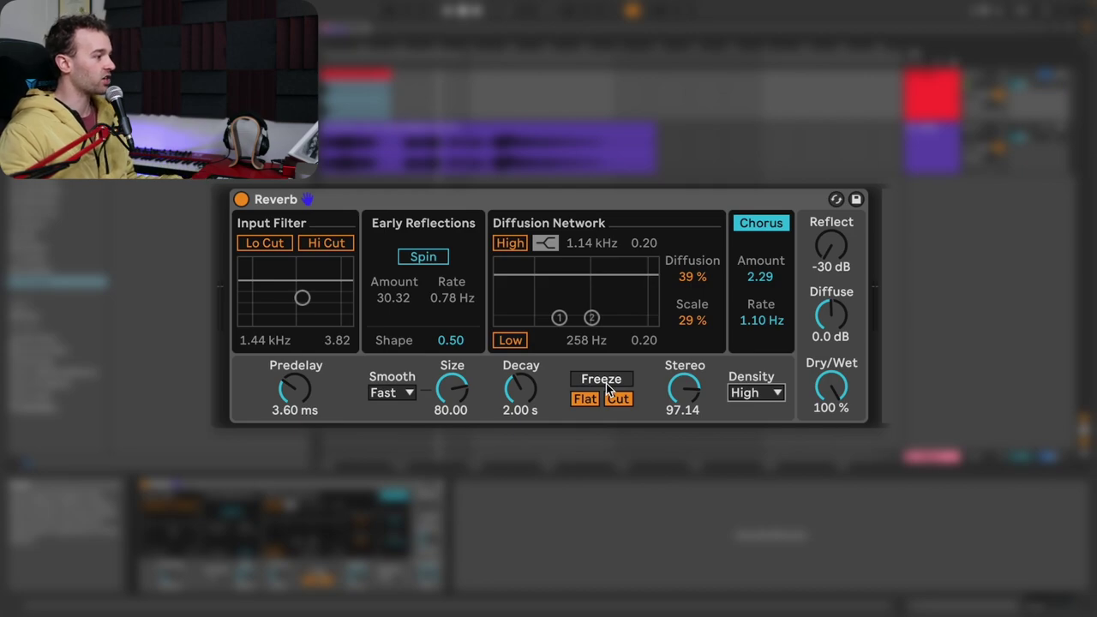
{"action": "left_click", "coordinate": [606, 383]}
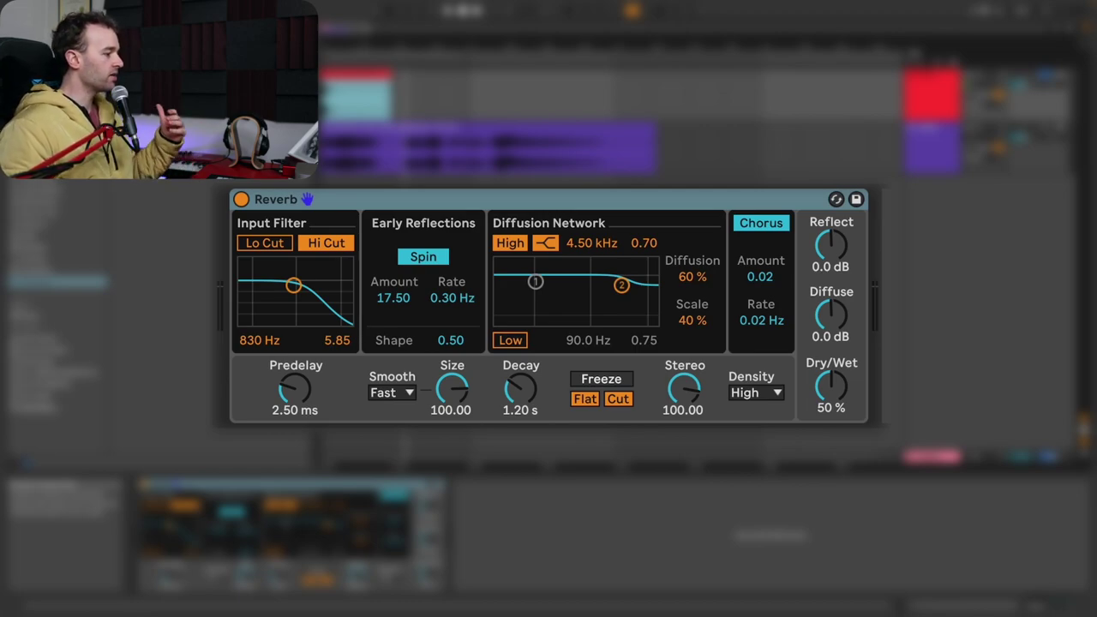
Step: Set the default reverb's Size to 15.00, Predelay to 9.00 ms and Decay to 800 ms for a small room
{"action": "left_click_drag", "start_coordinate": [452, 388], "coordinate": [475, 392]}
{"action": "type", "text": "15"}
{"action": "key", "text": "Return"}
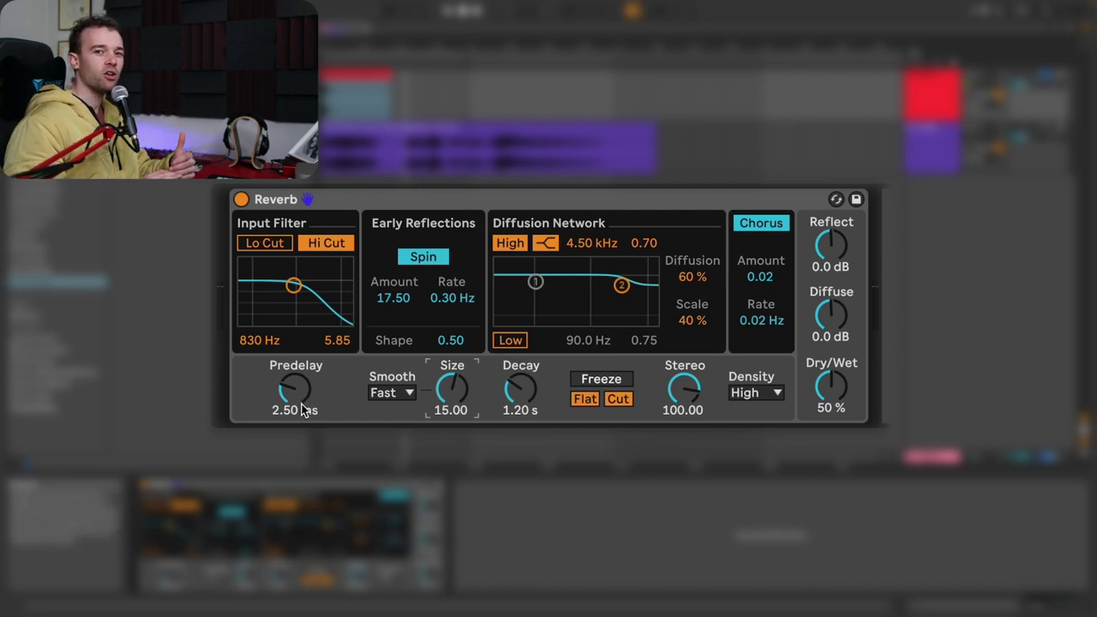
{"action": "type", "text": "9"}
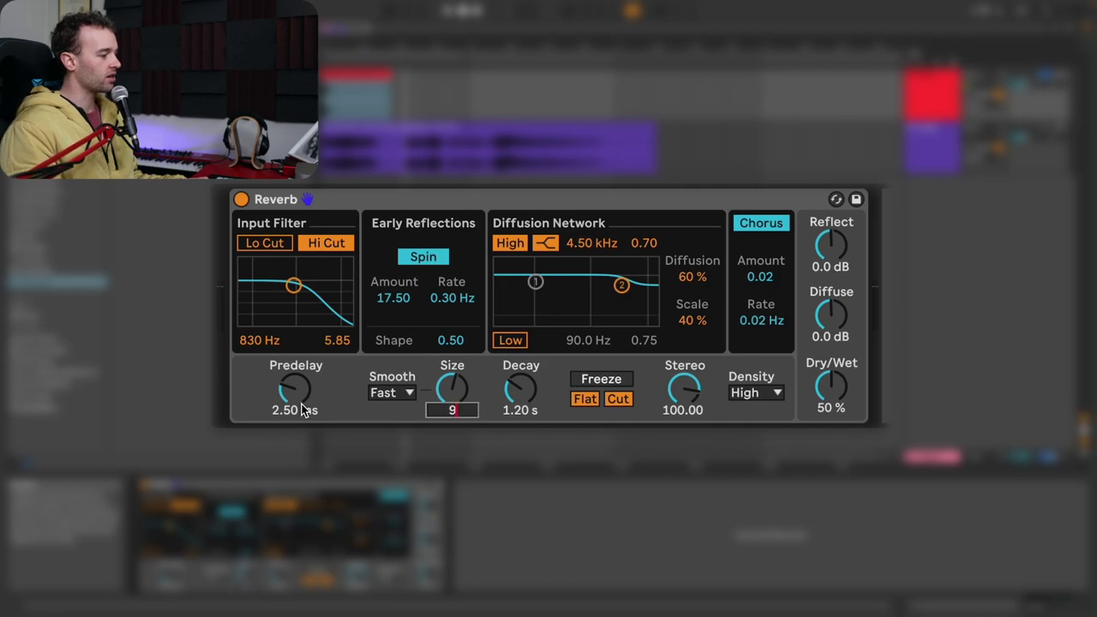
{"action": "left_click", "coordinate": [301, 410]}
{"action": "key", "text": "ctrl+z"}
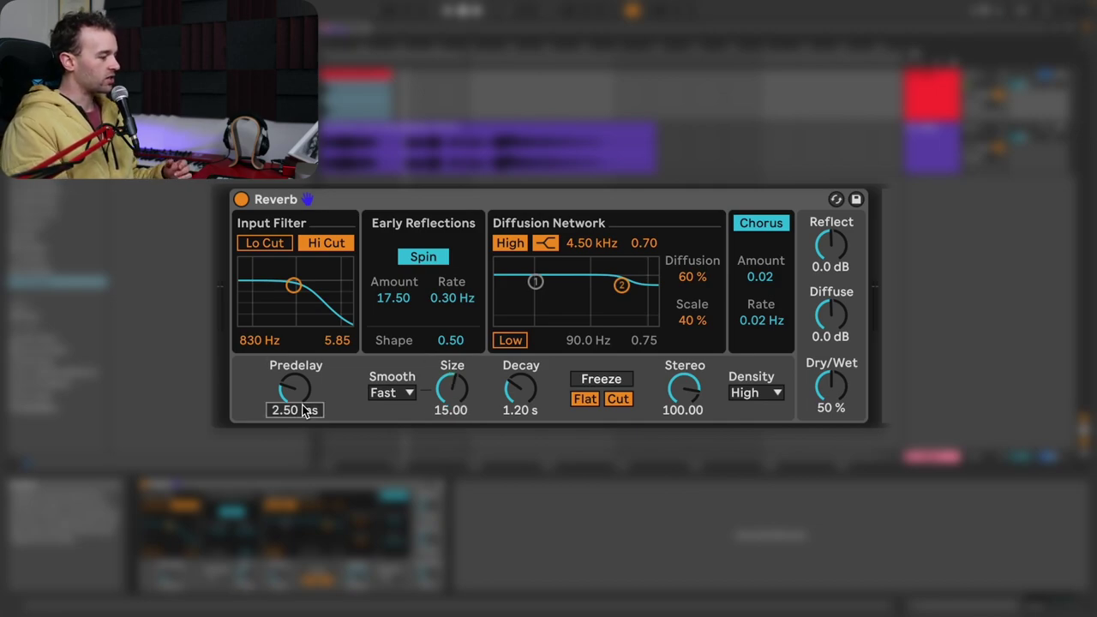
{"action": "type", "text": "9"}
{"action": "key", "text": "Return"}
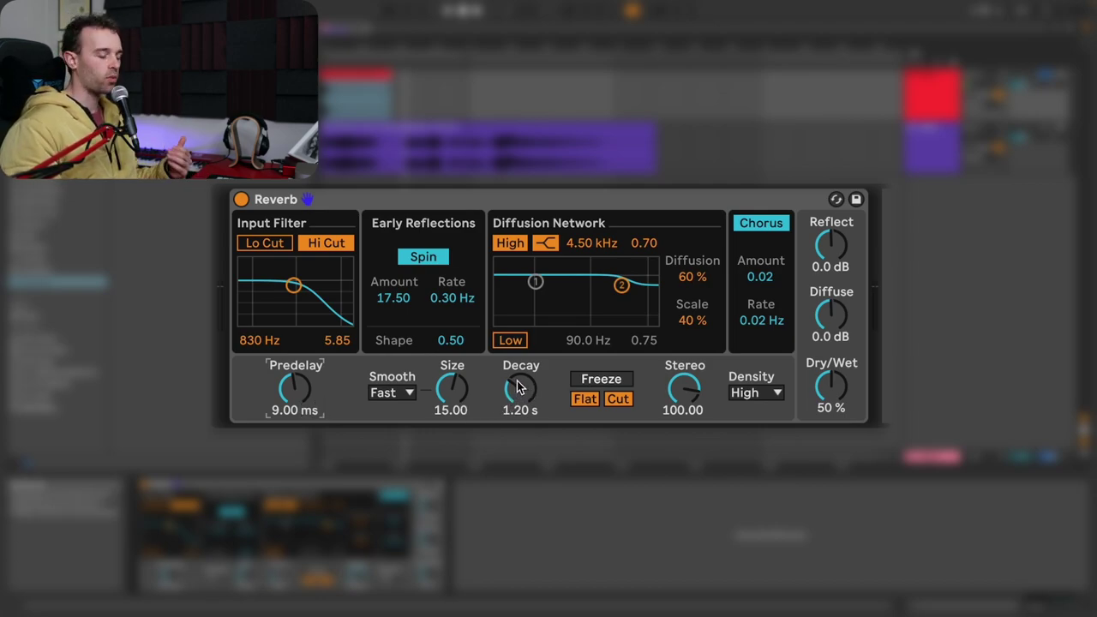
{"action": "type", "text": "800"}
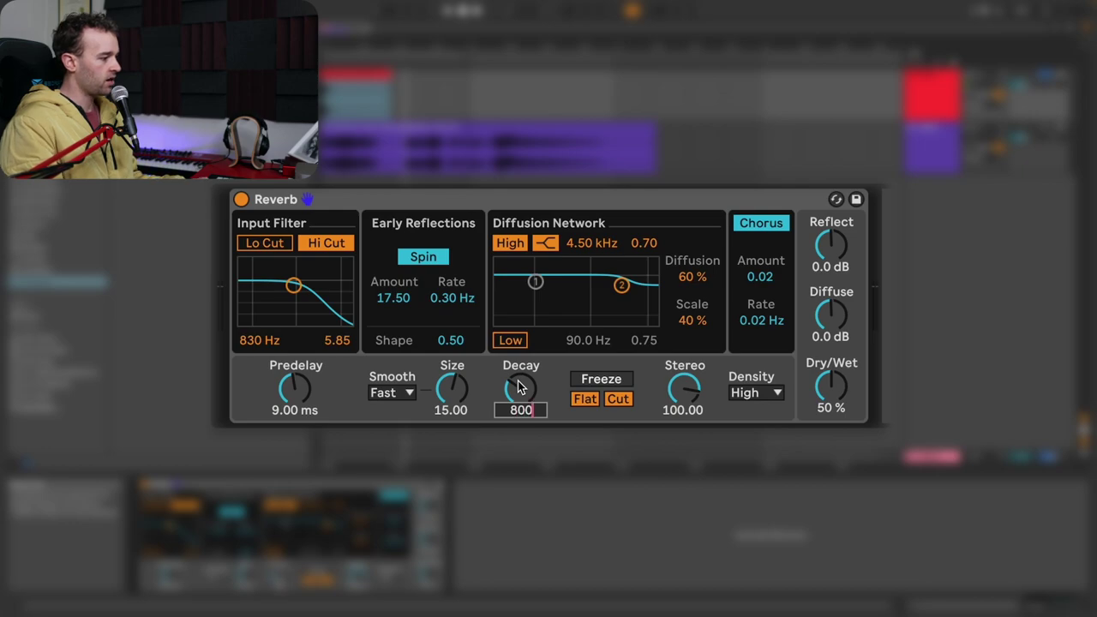
{"action": "key", "text": "Return"}
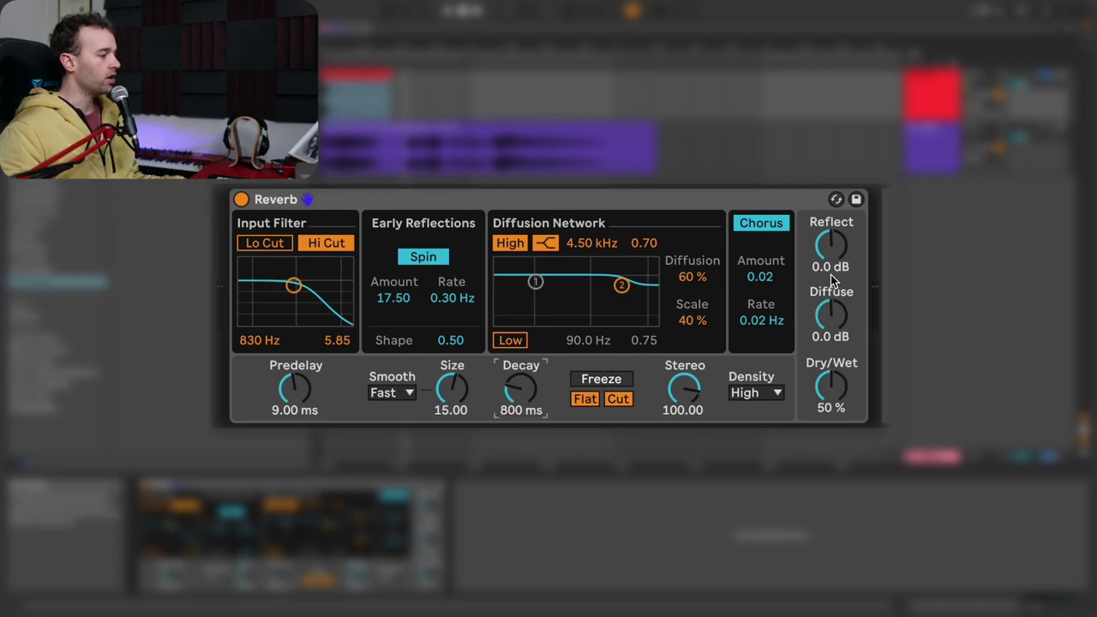
Step: Set the reverb's output balance to Reflect 2.3 dB, Diffuse -2.1 dB and Dry/Wet 39 %
{"action": "left_click_drag", "start_coordinate": [831, 245], "coordinate": [831, 239]}
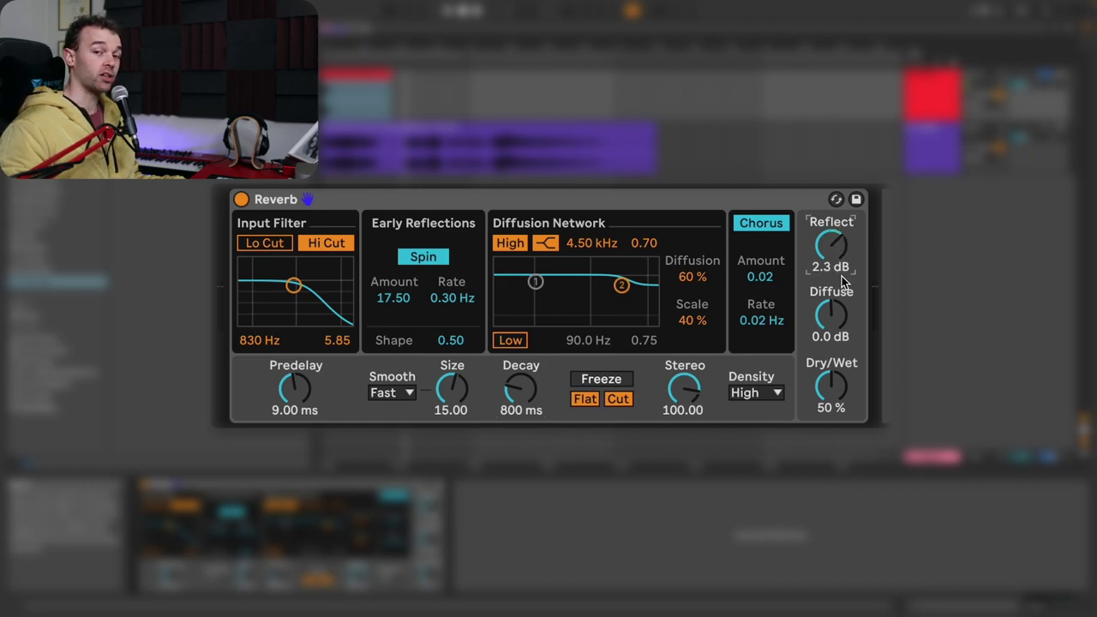
{"action": "left_click_drag", "start_coordinate": [849, 322], "coordinate": [848, 340]}
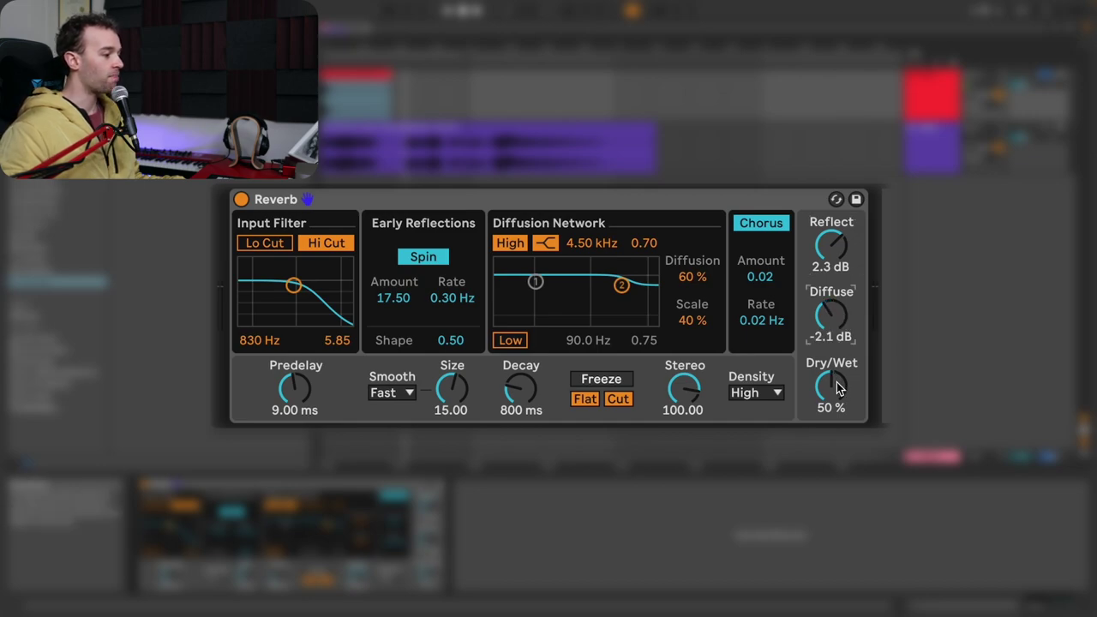
{"action": "left_click_drag", "start_coordinate": [838, 388], "coordinate": [838, 391]}
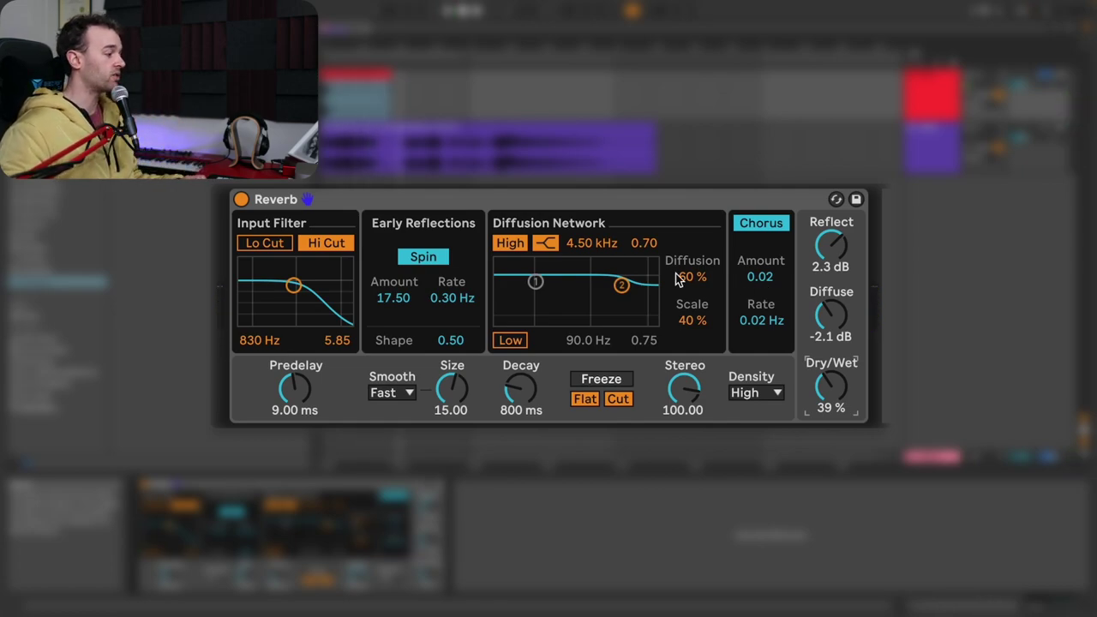
Step: Switch the Input Filter from Hi Cut to Lo Cut, with its frequency at 1.14 kHz and bandwidth at 5.76
{"action": "left_click", "coordinate": [330, 245]}
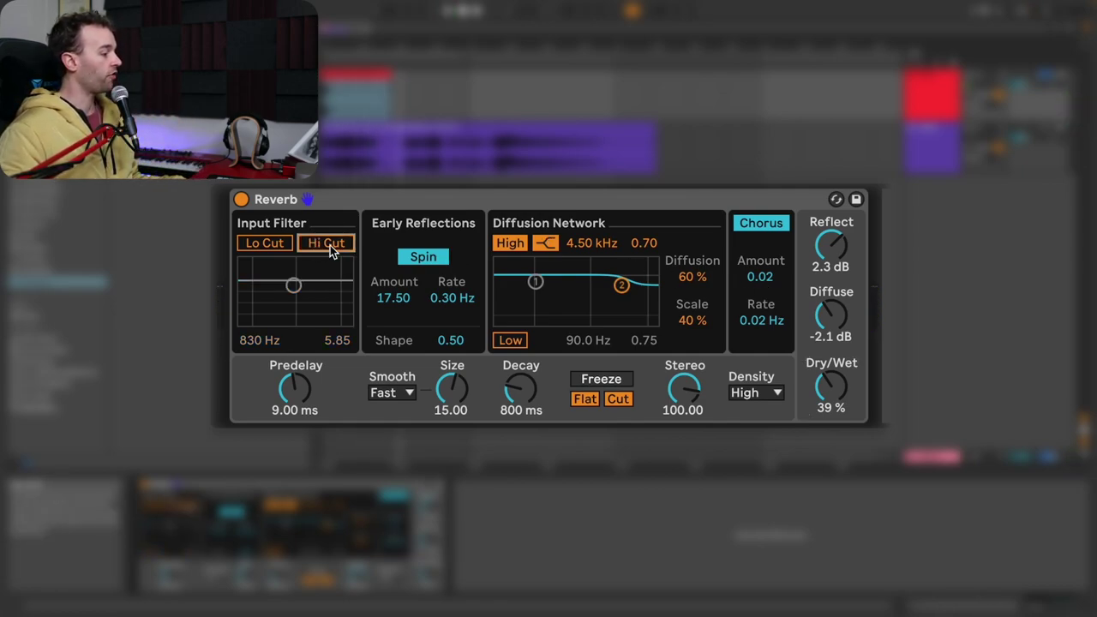
{"action": "left_click", "coordinate": [286, 247]}
{"action": "left_click_drag", "start_coordinate": [293, 285], "coordinate": [298, 285]}
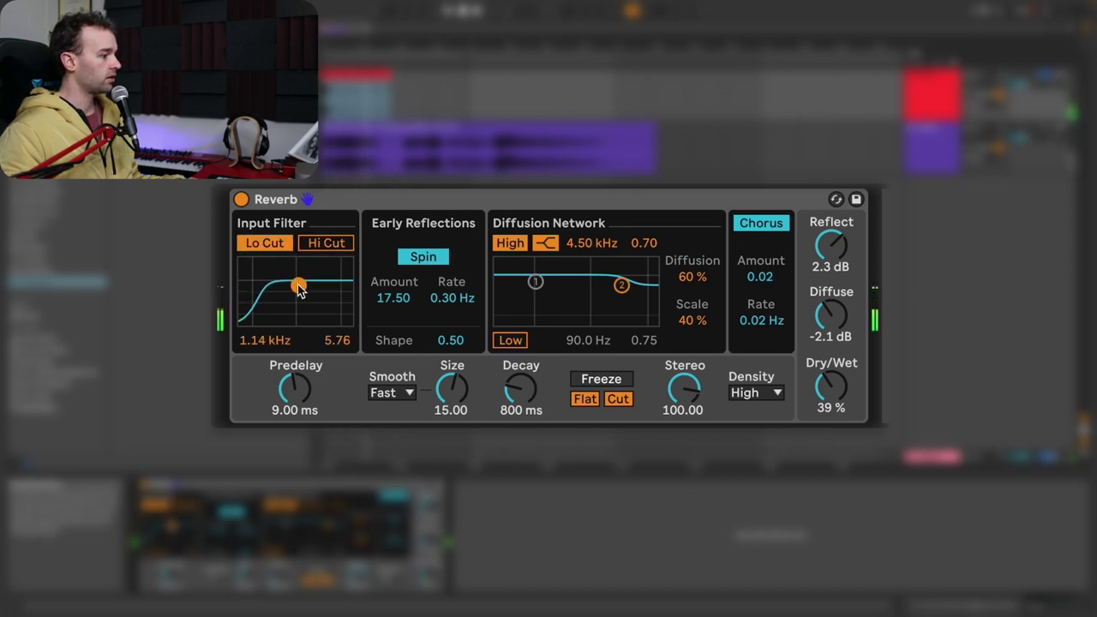
Step: Set the Early Reflections to Shape 0.71, Spin Amount 13.00 and Rate 0.68 Hz
{"action": "left_click_drag", "start_coordinate": [453, 343], "coordinate": [452, 333]}
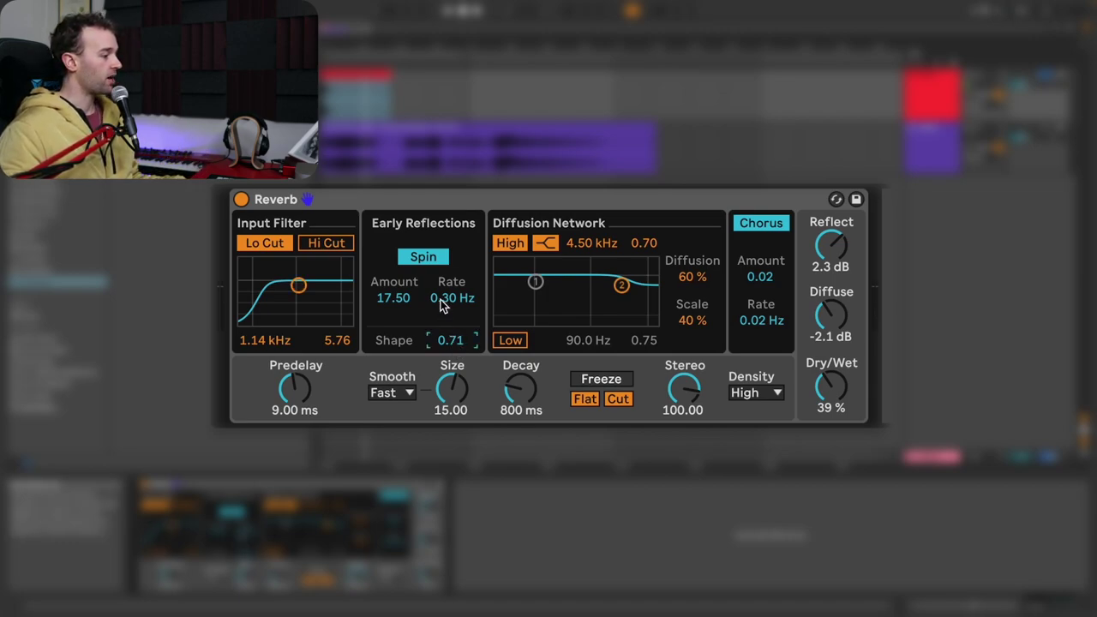
{"action": "left_click_drag", "start_coordinate": [405, 302], "coordinate": [405, 309]}
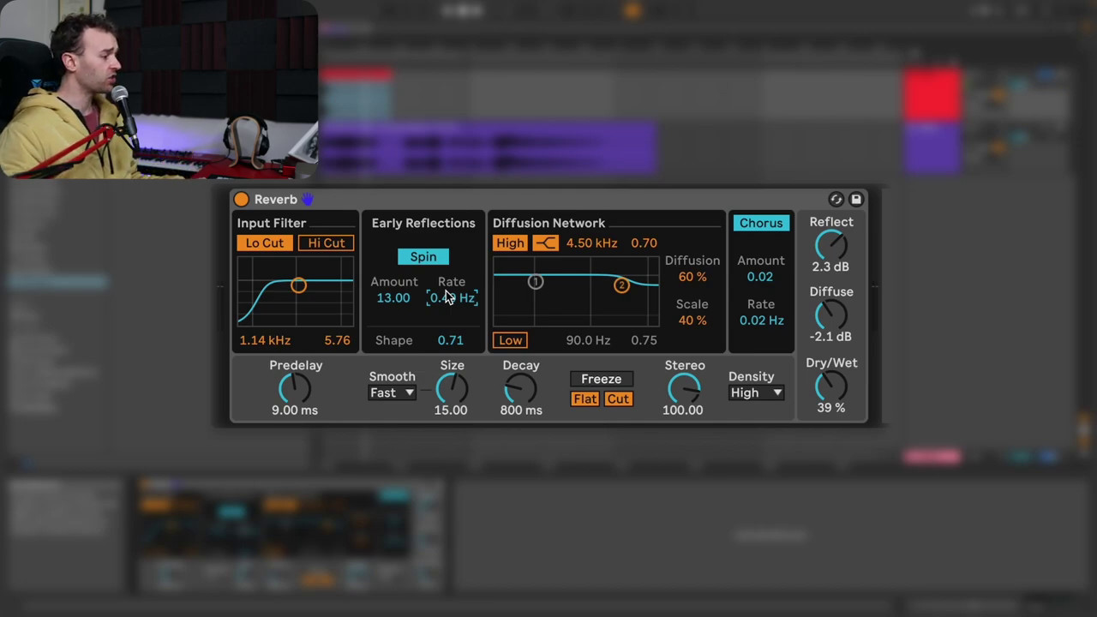
{"action": "left_click_drag", "start_coordinate": [446, 291], "coordinate": [446, 290]}
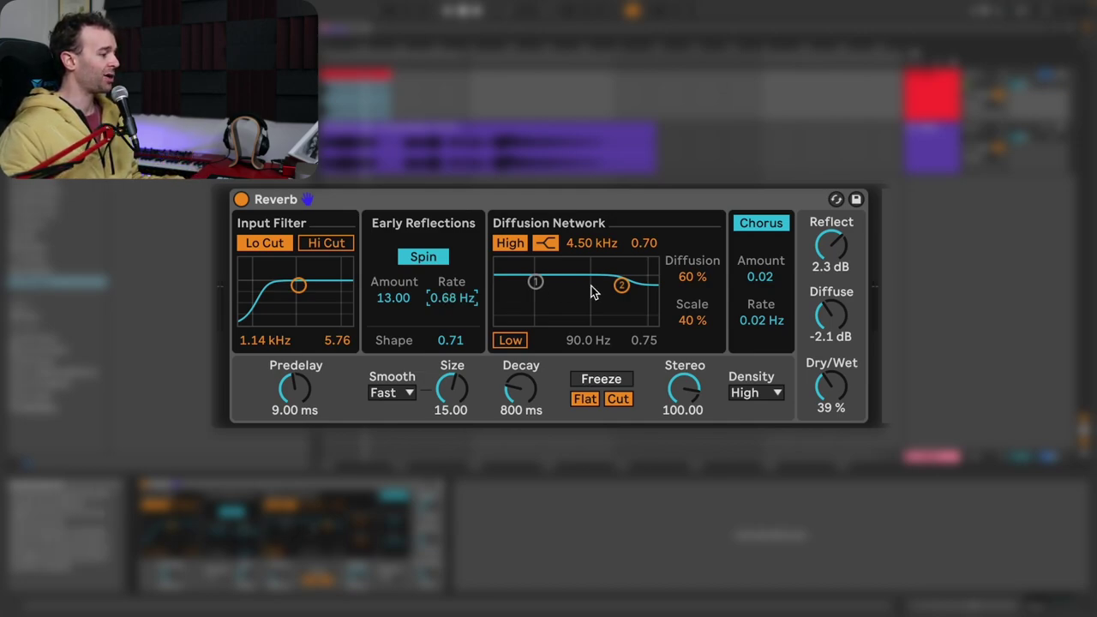
Step: Enable the Diffusion Network's Low filter at 112 Hz and 0.49, and set its High filter to 3.93 kHz and 0.58
{"action": "left_click", "coordinate": [512, 341]}
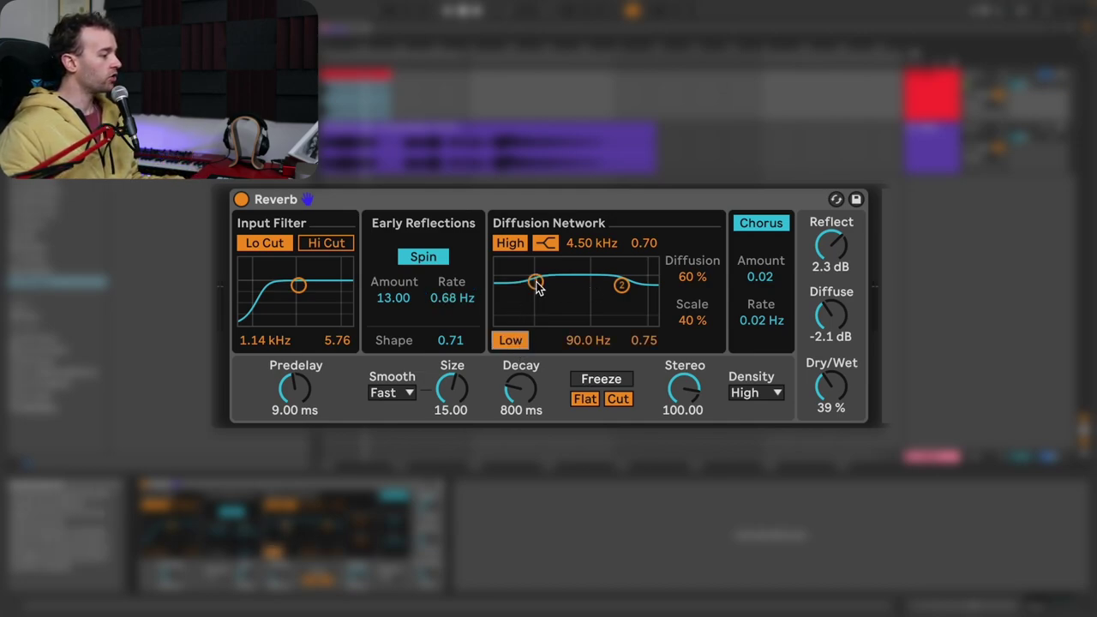
{"action": "left_click_drag", "start_coordinate": [537, 285], "coordinate": [542, 304]}
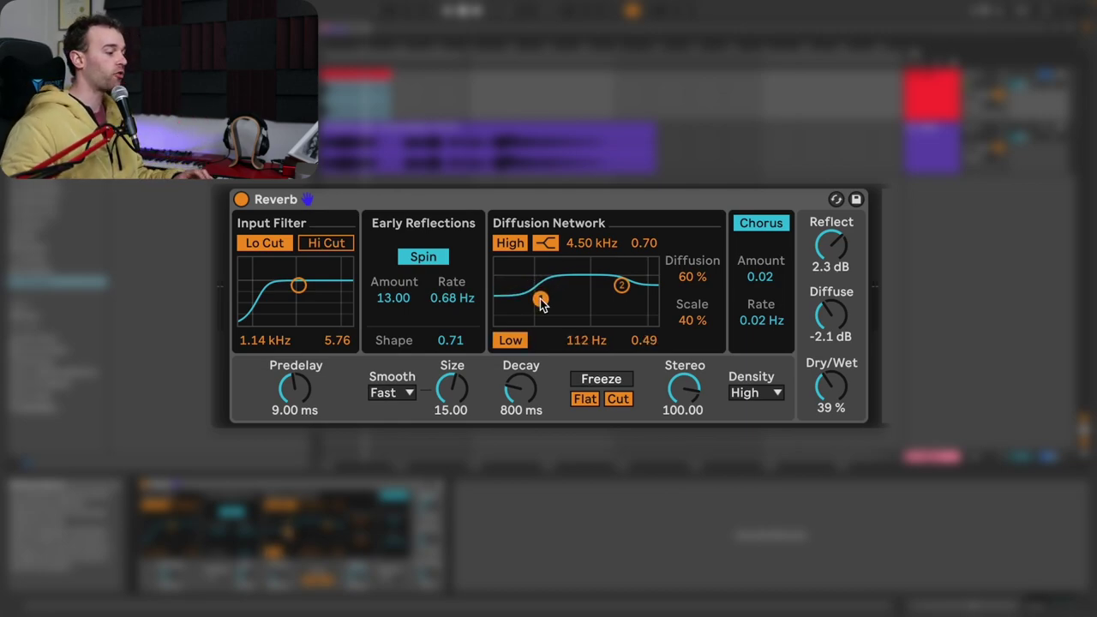
{"action": "left_click", "coordinate": [622, 287]}
{"action": "left_click_drag", "start_coordinate": [623, 286], "coordinate": [619, 293]}
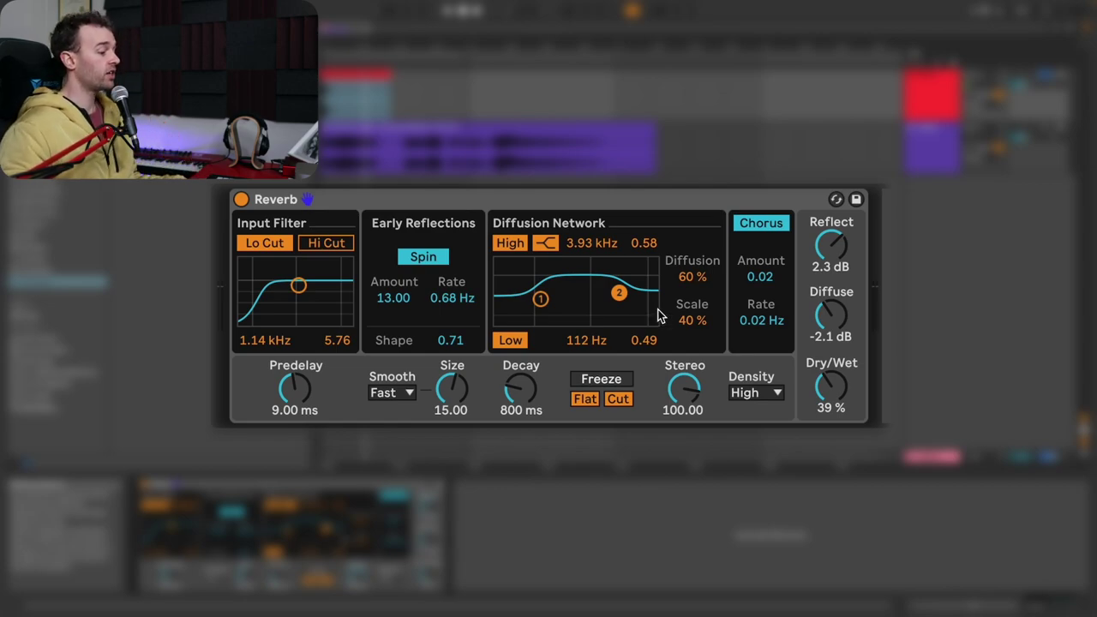
Step: Set Diffusion to 16 % and Scale to 58 %, with a Chorus Amount of 0.76 and Rate of 1.28 Hz
{"action": "left_click_drag", "start_coordinate": [704, 279], "coordinate": [704, 284]}
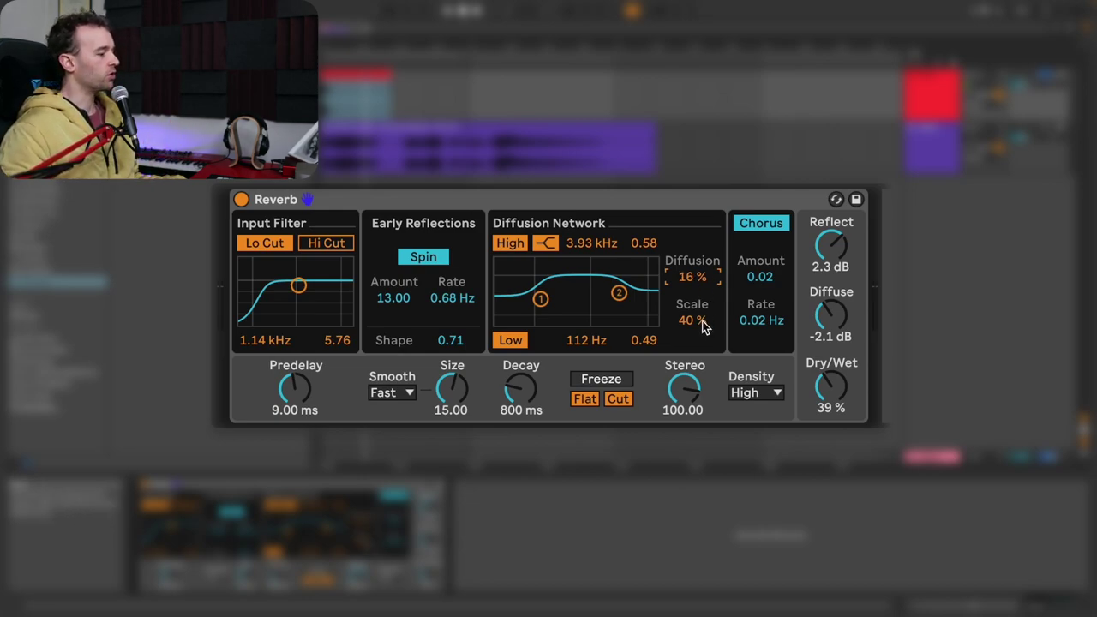
{"action": "left_click_drag", "start_coordinate": [703, 329], "coordinate": [703, 326]}
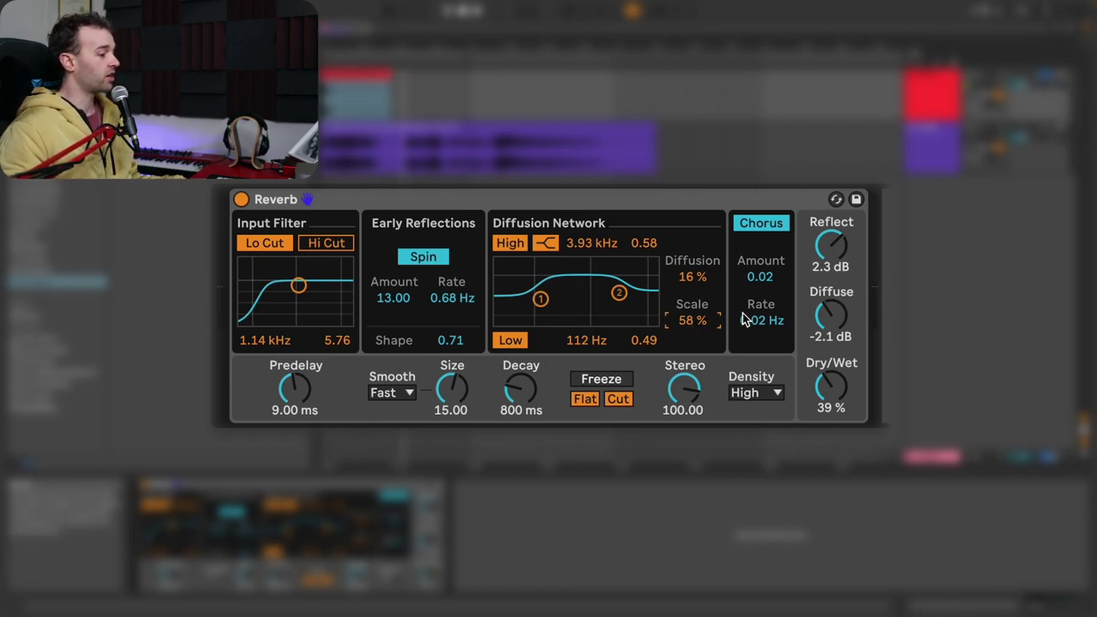
{"action": "left_click_drag", "start_coordinate": [754, 320], "coordinate": [755, 283]}
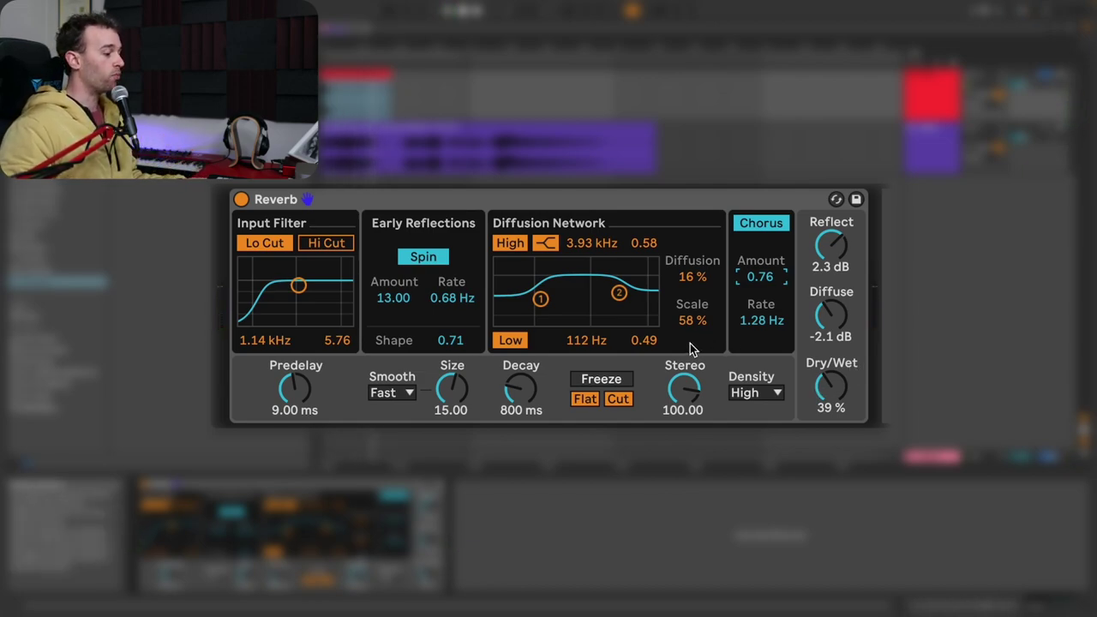
Step: Audition the small room reverb with Dry/Wet at 100 %, and reduce it to 59 %
{"action": "left_click_drag", "start_coordinate": [828, 396], "coordinate": [828, 353]}
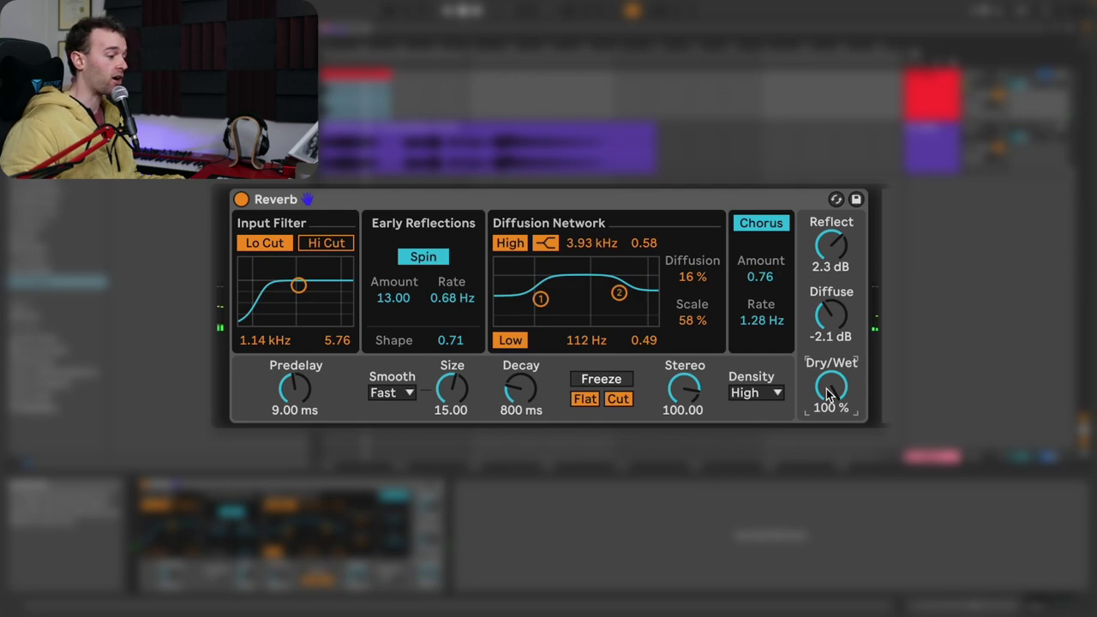
{"action": "left_click_drag", "start_coordinate": [828, 395], "coordinate": [828, 417]}
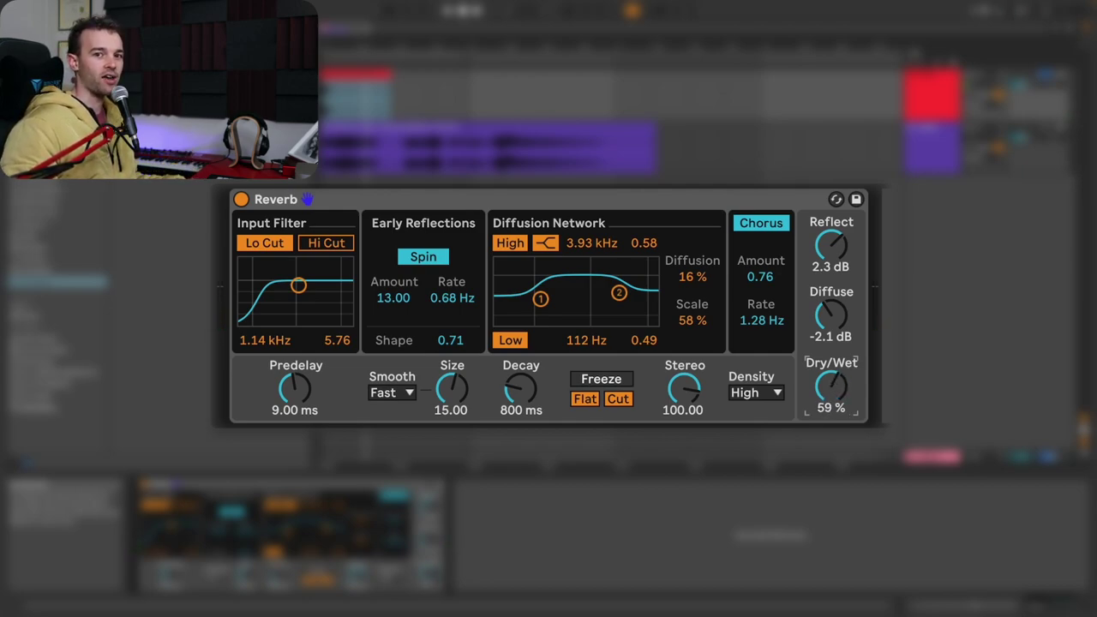
{"action": "left_click_drag", "start_coordinate": [828, 395], "coordinate": [829, 402]}
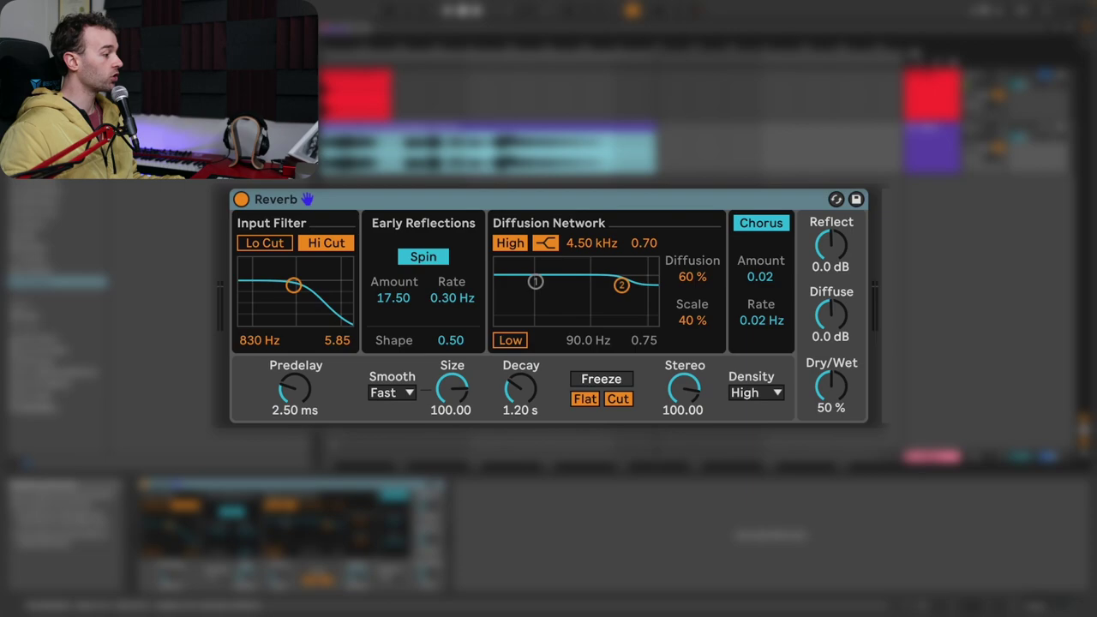
Step: Set the Size to 200.00 and the Predelay to 60.0 ms on the fresh default reverb of the audio track
{"action": "left_click", "coordinate": [630, 199]}
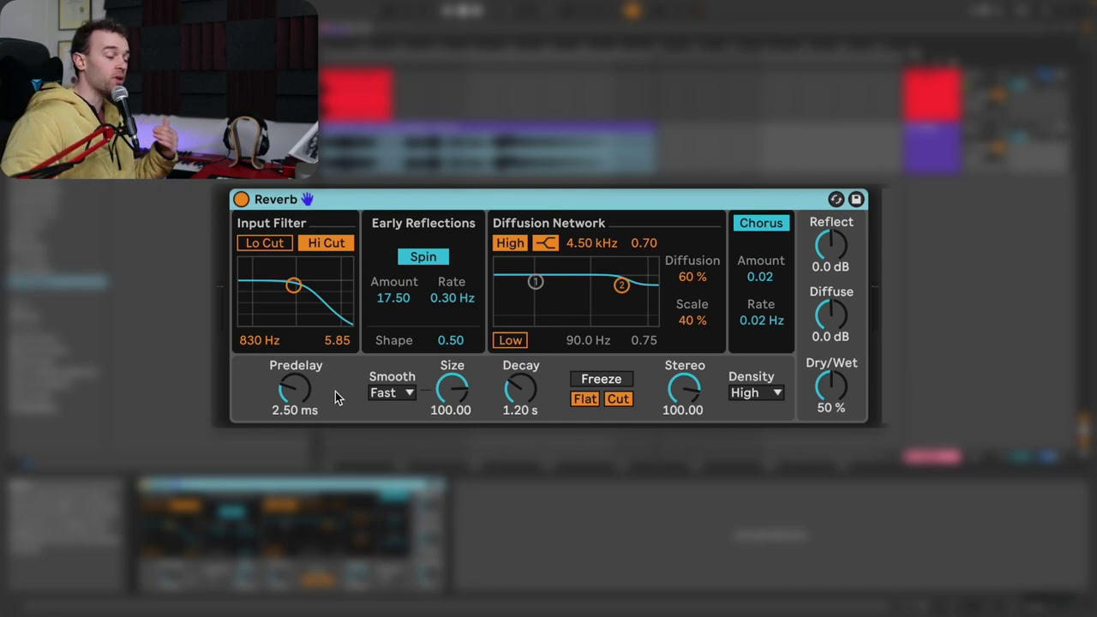
{"action": "left_click", "coordinate": [460, 392]}
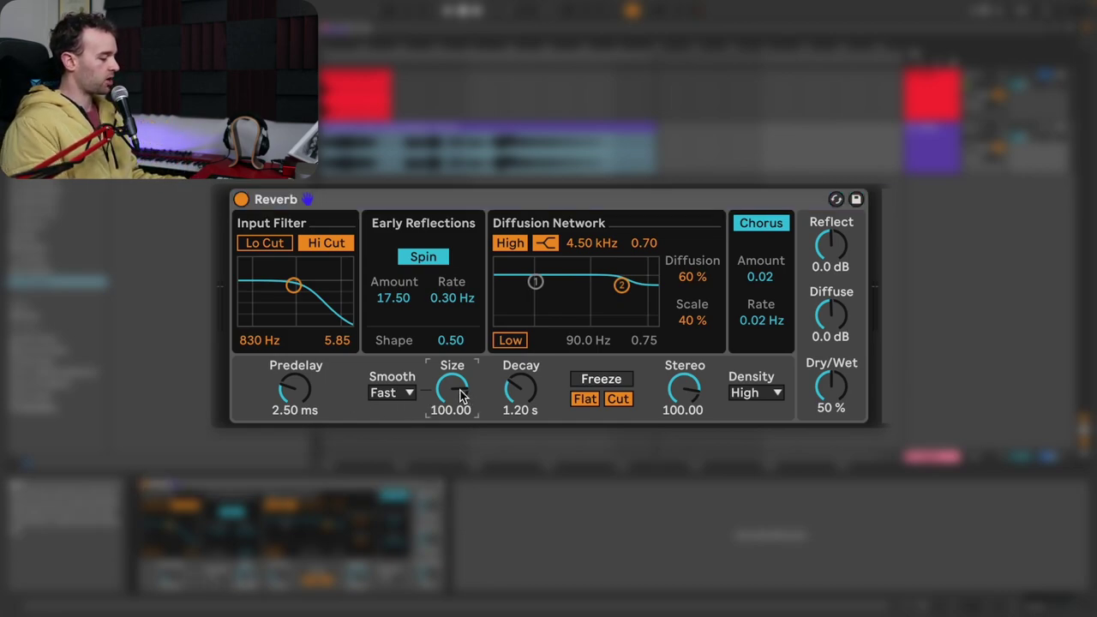
{"action": "type", "text": "200"}
{"action": "key", "text": "Return"}
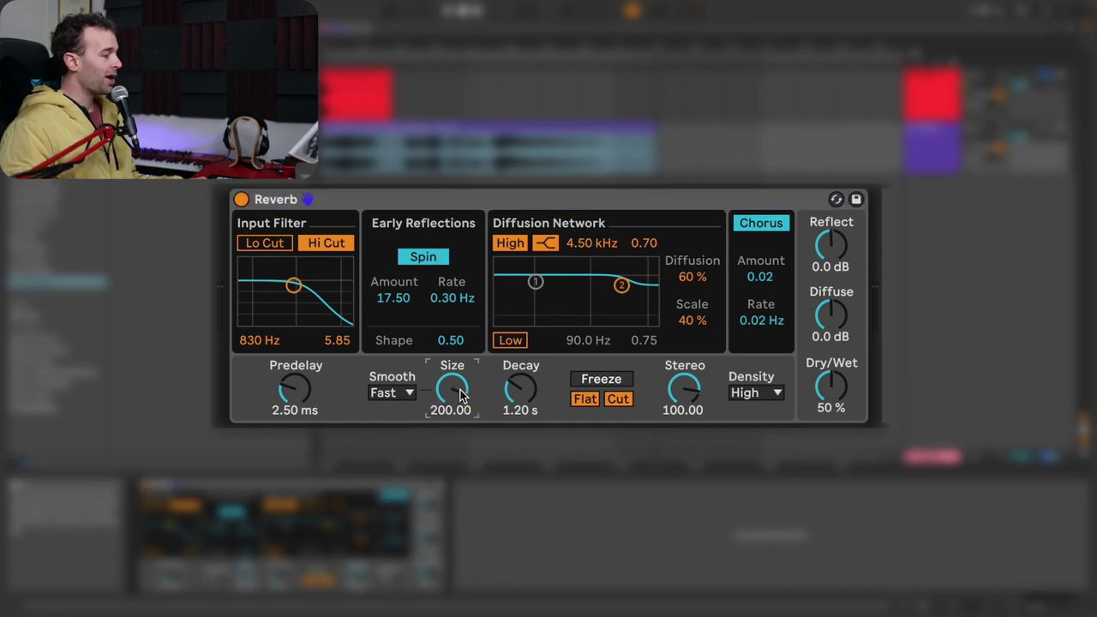
{"action": "left_click", "coordinate": [291, 393]}
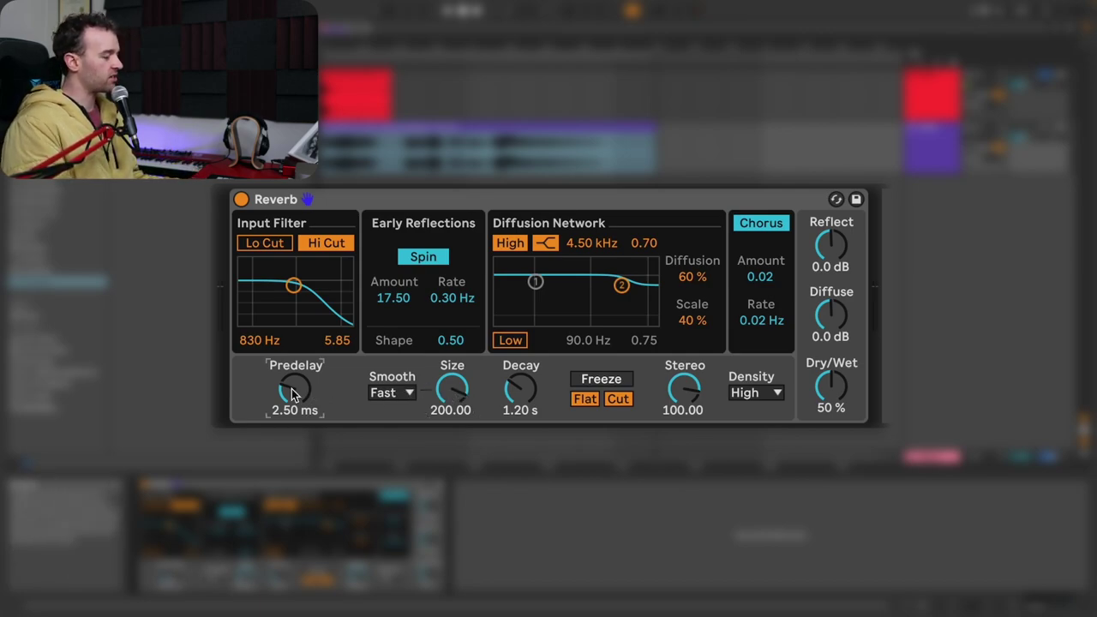
{"action": "type", "text": "60"}
{"action": "key", "text": "Return"}
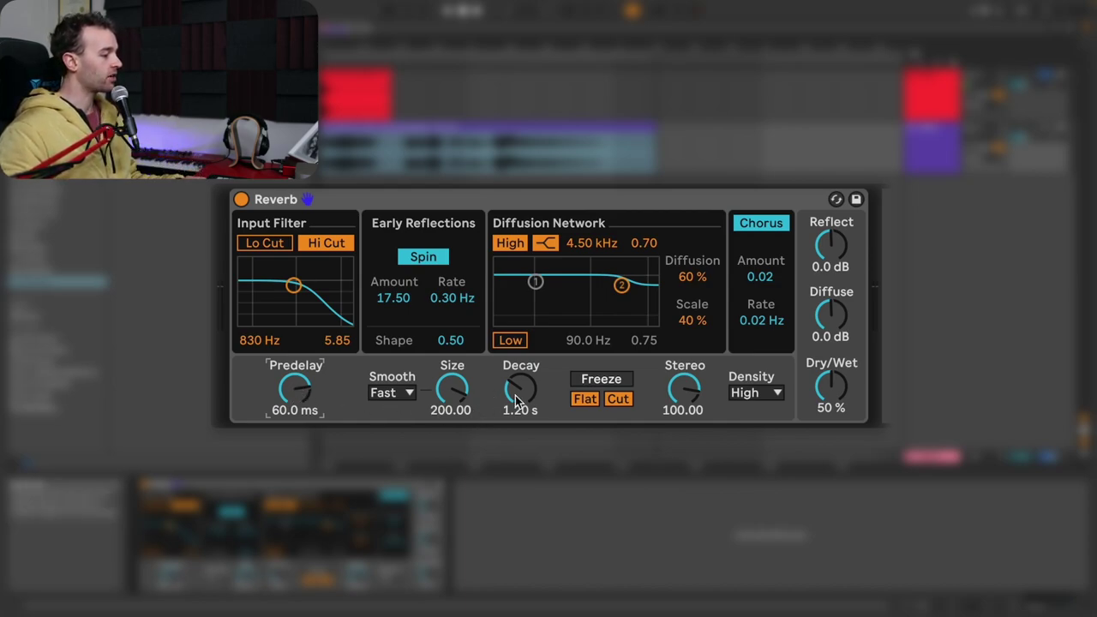
Step: Set the reverb's Decay to 2.20 s, Diffuse to 2.3 dB, Reflect to -2.6 dB and Dry/Wet to 36 %
{"action": "type", "text": "2"}
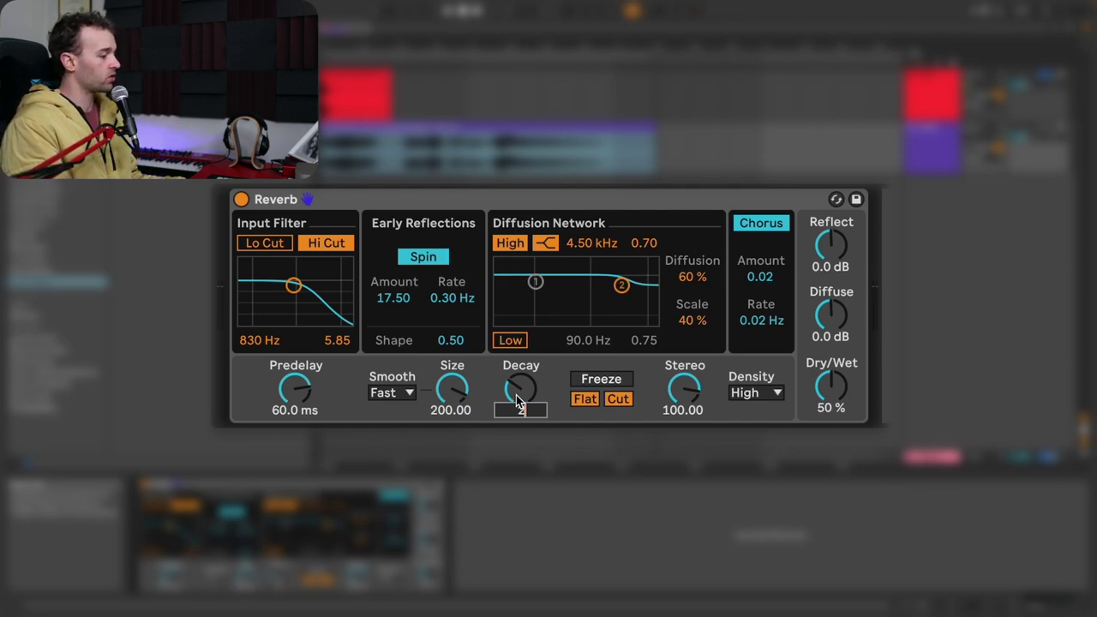
{"action": "type", "text": ".20"}
{"action": "key", "text": "Return"}
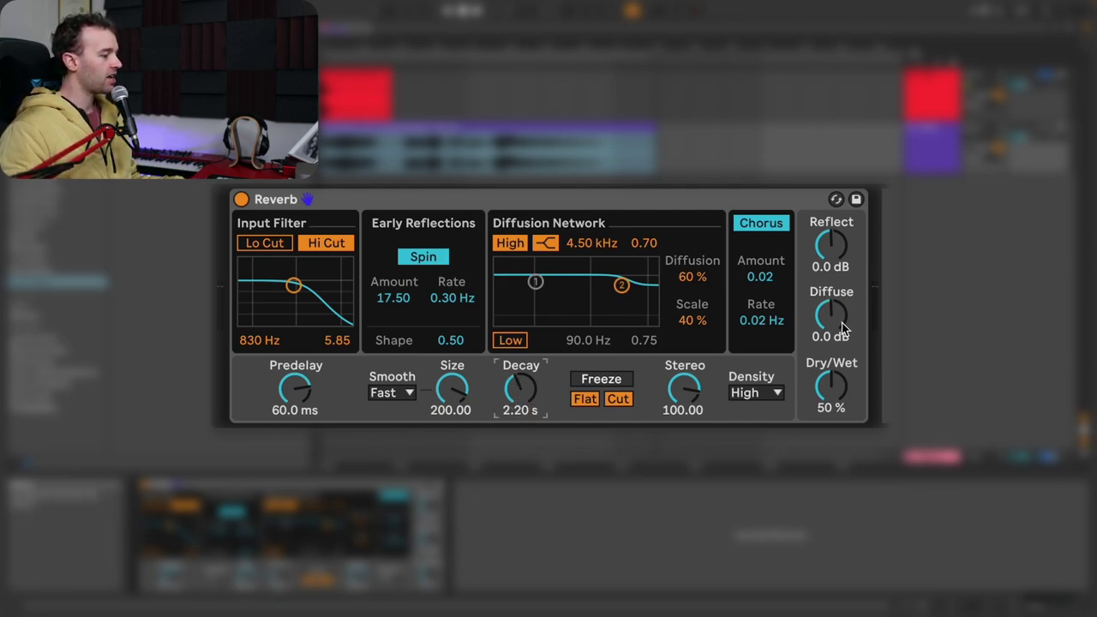
{"action": "left_click_drag", "start_coordinate": [843, 326], "coordinate": [843, 319]}
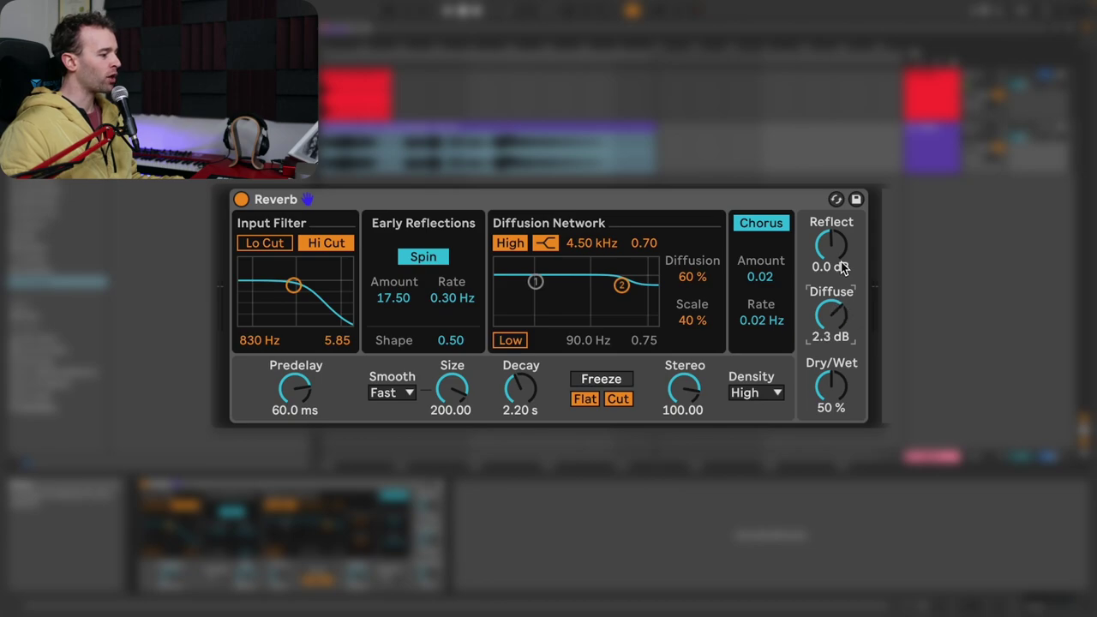
{"action": "mouse_move", "coordinate": [845, 269]}
{"action": "left_mouse_down"}
{"action": "mouse_move", "coordinate": [834, 254]}
{"action": "mouse_move", "coordinate": [833, 265]}
{"action": "left_mouse_up"}
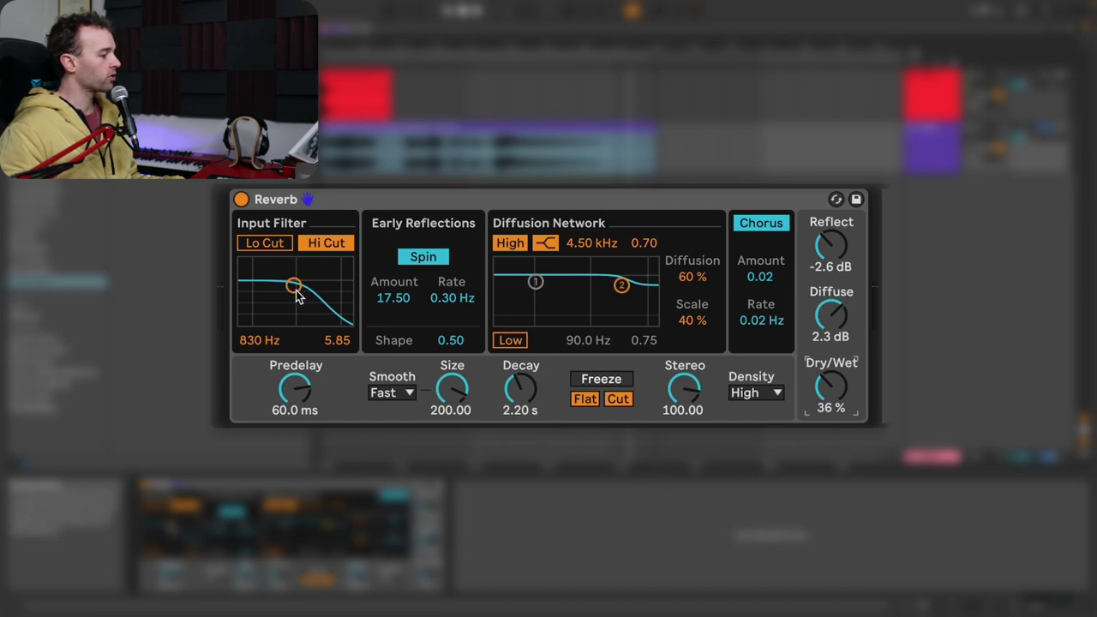
Step: Enable the Input Filter's Lo Cut alongside the Hi Cut, and set the filter to 1.54 kHz with a bandwidth of 7.79
{"action": "left_click_drag", "start_coordinate": [294, 292], "coordinate": [308, 286]}
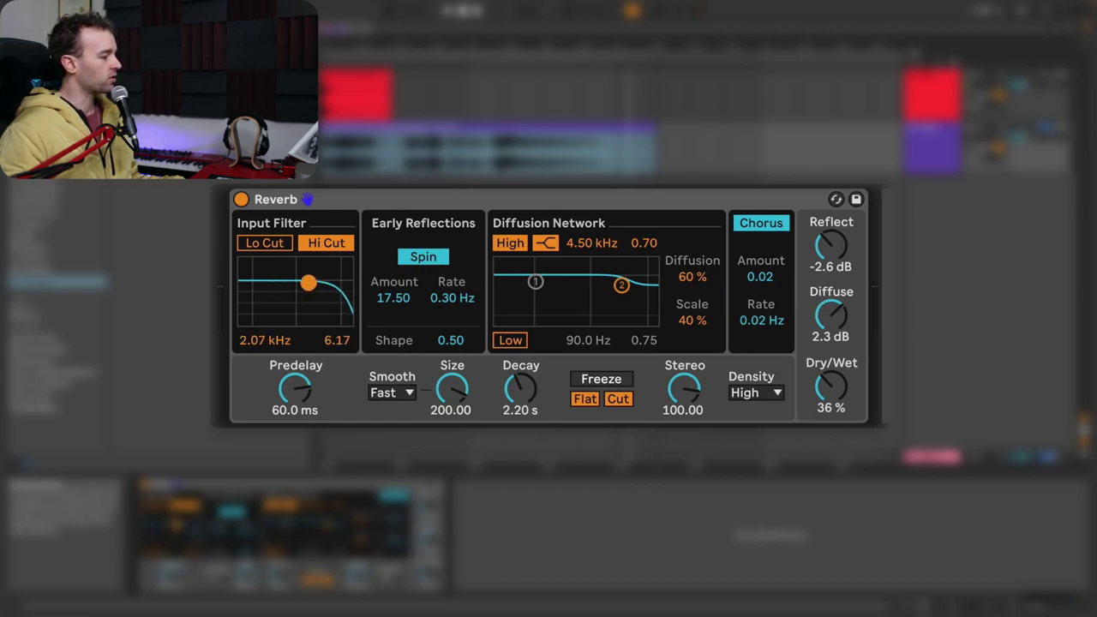
{"action": "left_click", "coordinate": [279, 246]}
{"action": "left_click_drag", "start_coordinate": [302, 292], "coordinate": [304, 276]}
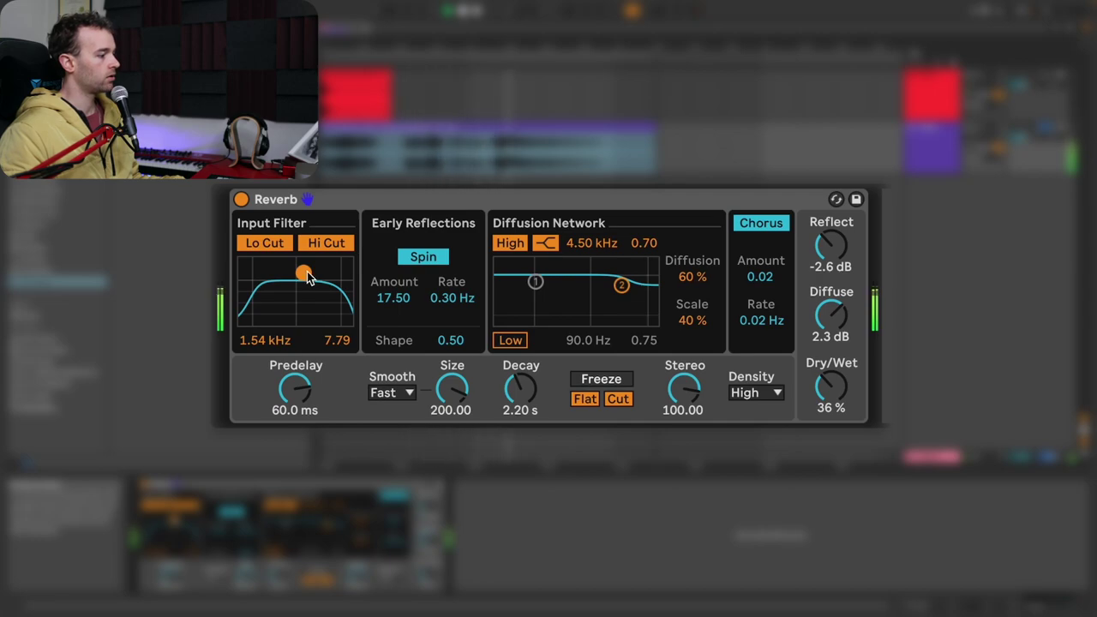
Step: Set the Early Reflections Shape to 0.11, with a Spin Amount of 48.32 and Rate of 0.81 Hz
{"action": "left_click", "coordinate": [461, 340]}
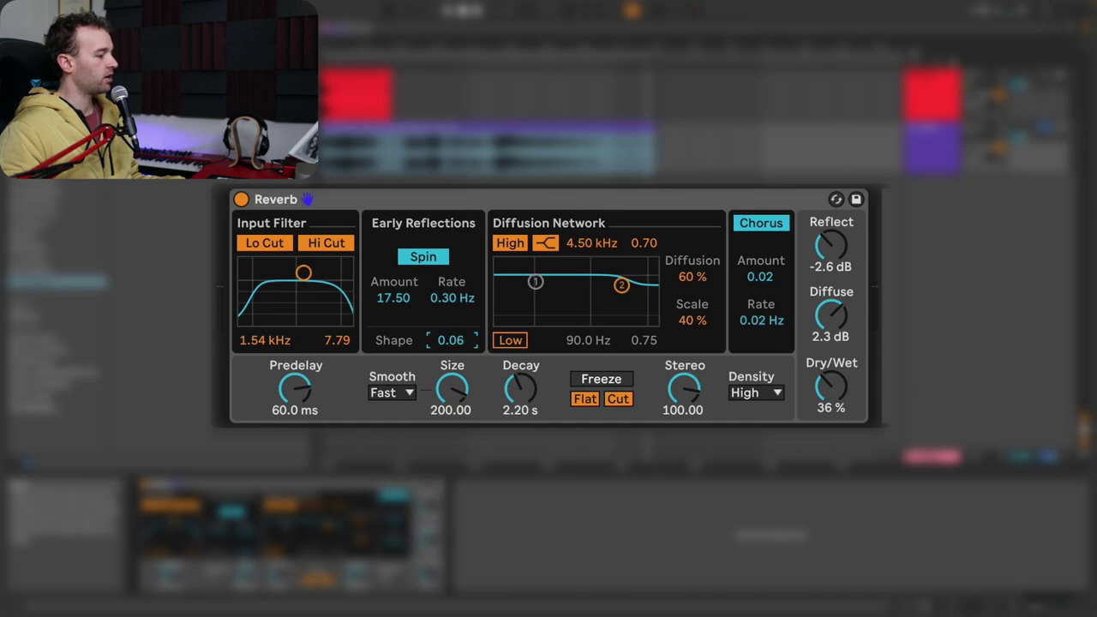
{"action": "left_click_drag", "start_coordinate": [457, 340], "coordinate": [457, 328]}
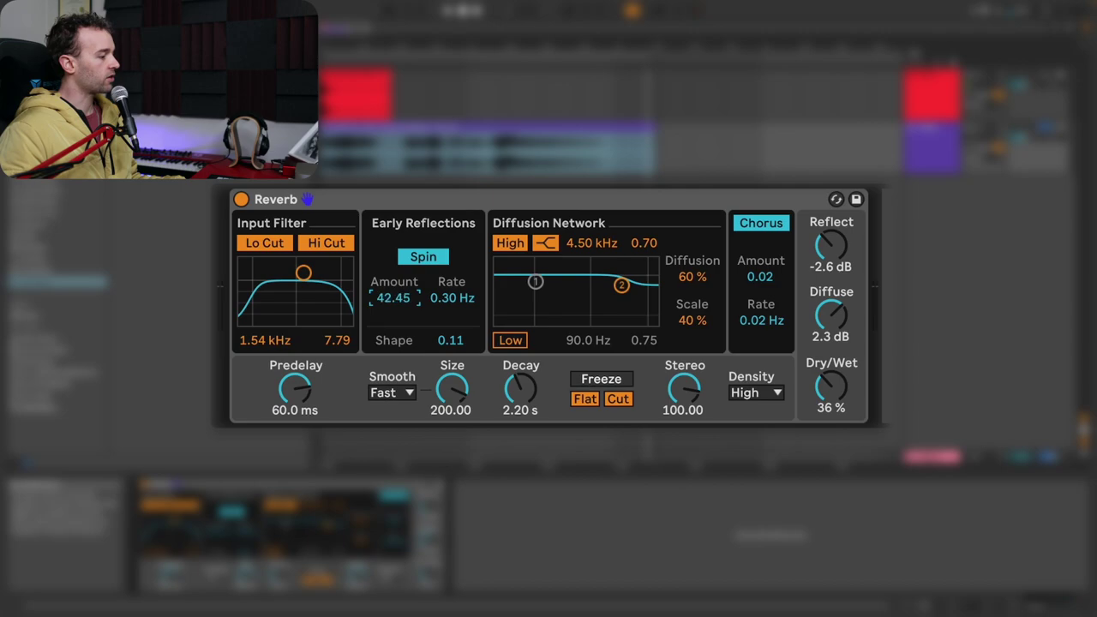
{"action": "left_click_drag", "start_coordinate": [479, 300], "coordinate": [467, 300]}
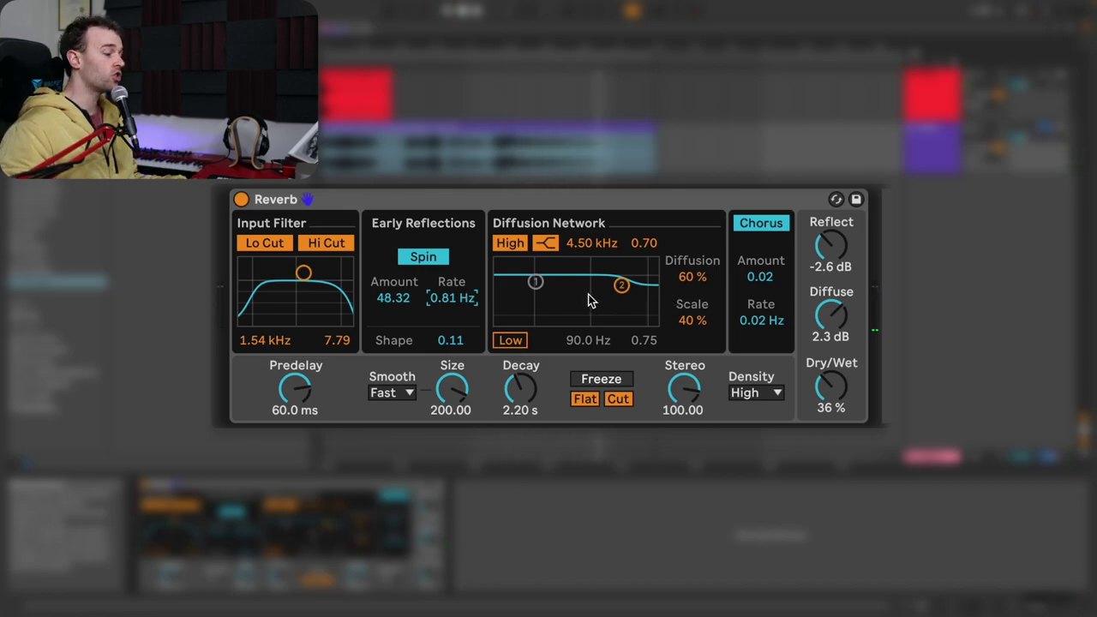
Step: Switch the Diffusion Network's High filter to low-pass at 2.51 kHz, set Diffusion 93 % and Scale 27 %, and enable Low at 95.0 Hz and 0.52
{"action": "left_click", "coordinate": [547, 245]}
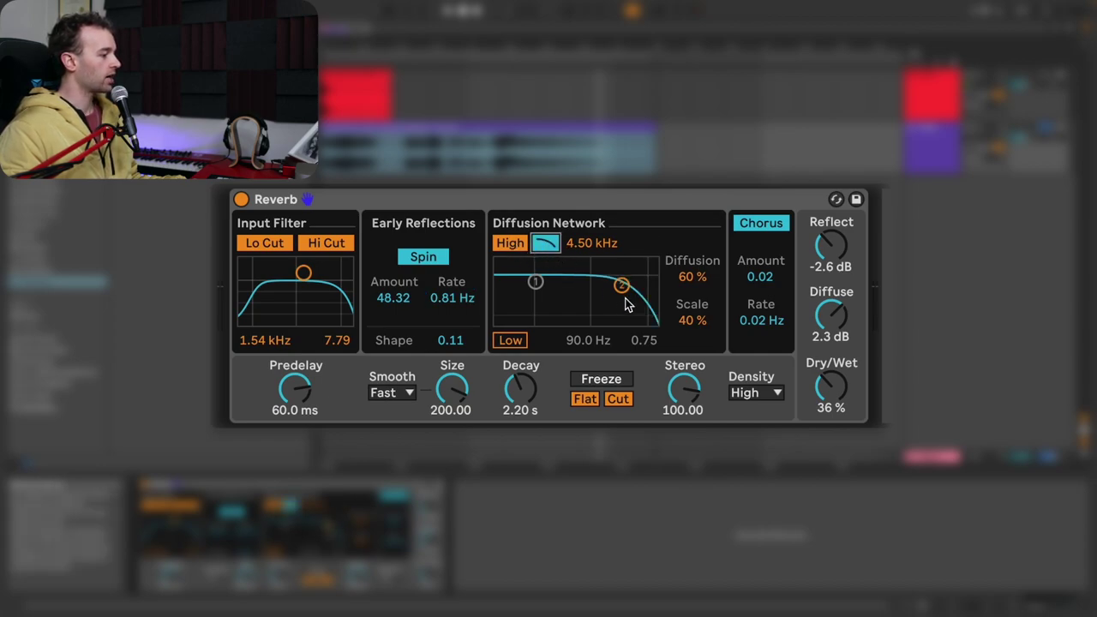
{"action": "left_click_drag", "start_coordinate": [622, 287], "coordinate": [609, 283]}
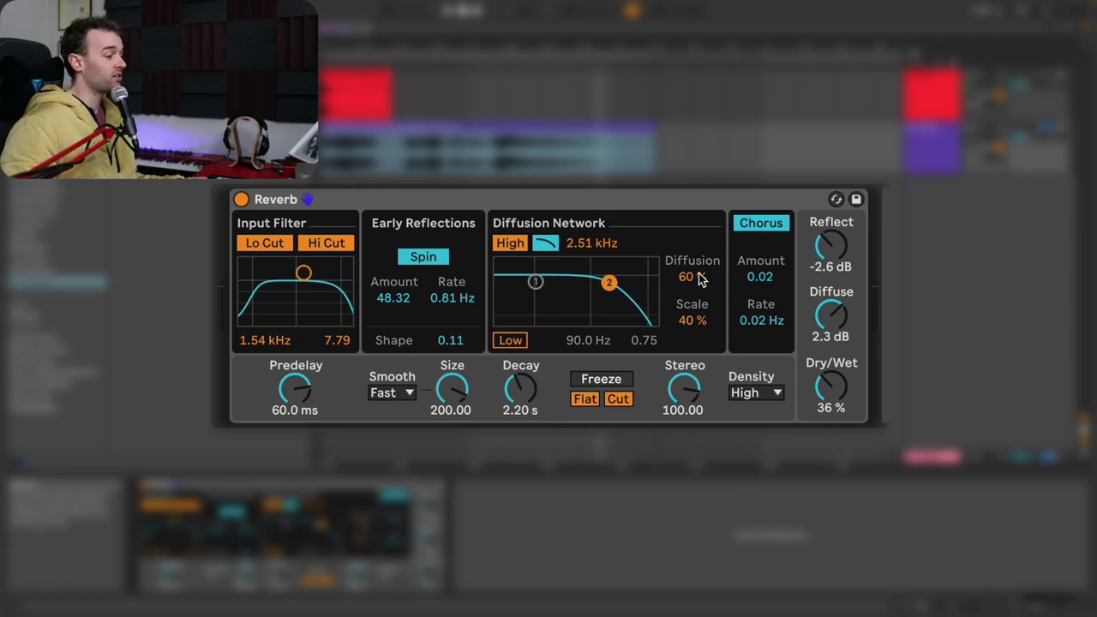
{"action": "left_click_drag", "start_coordinate": [693, 277], "coordinate": [692, 263]}
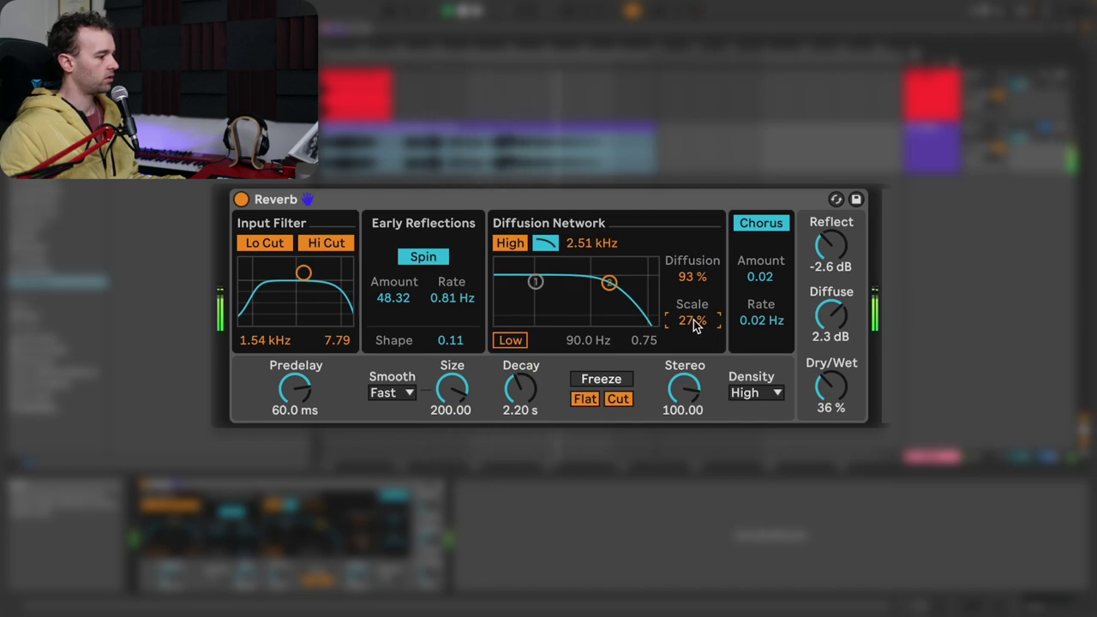
{"action": "left_click", "coordinate": [513, 340]}
{"action": "left_click_drag", "start_coordinate": [535, 282], "coordinate": [536, 297]}
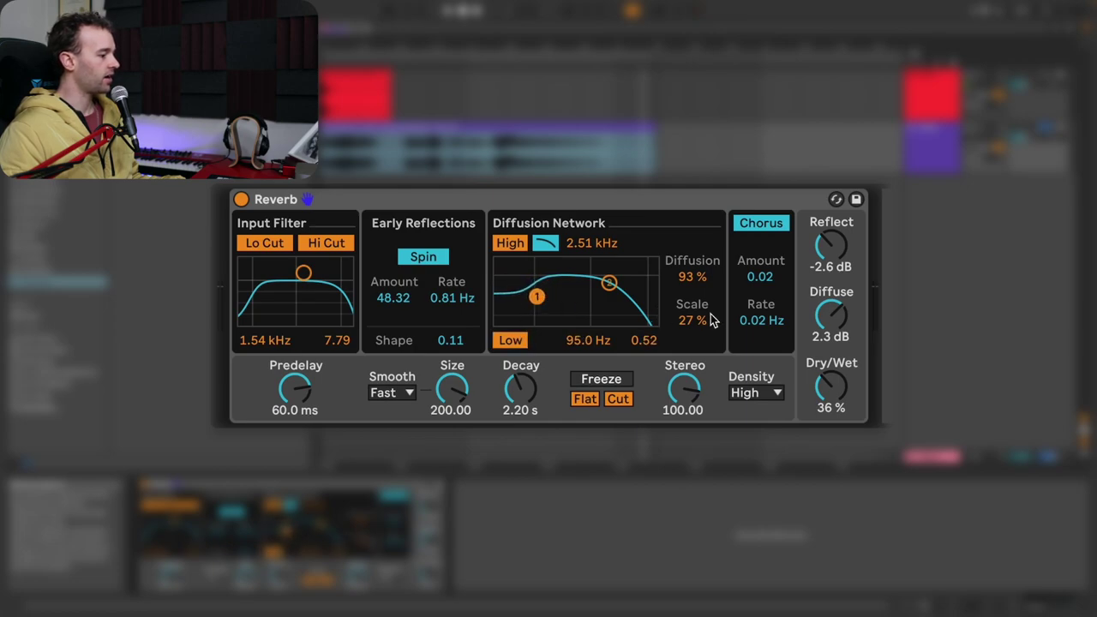
Step: Set the Chorus Rate to 0.57 Hz and Amount to 0.62, and audition the reverb with Dry/Wet at 100 %
{"action": "left_click", "coordinate": [759, 320]}
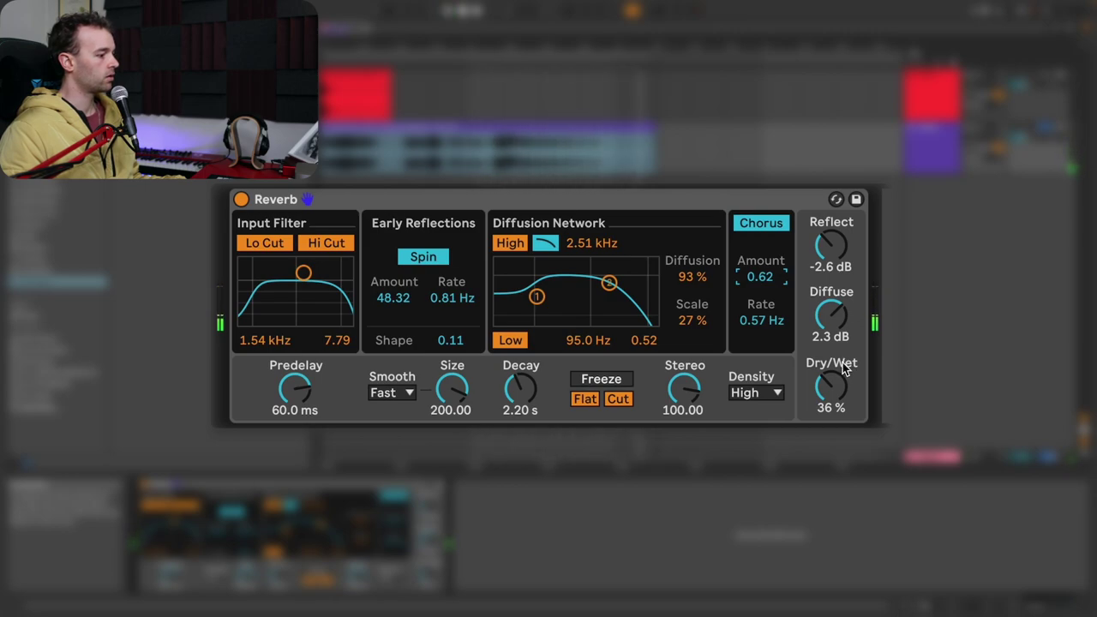
{"action": "left_click_drag", "start_coordinate": [853, 378], "coordinate": [853, 296]}
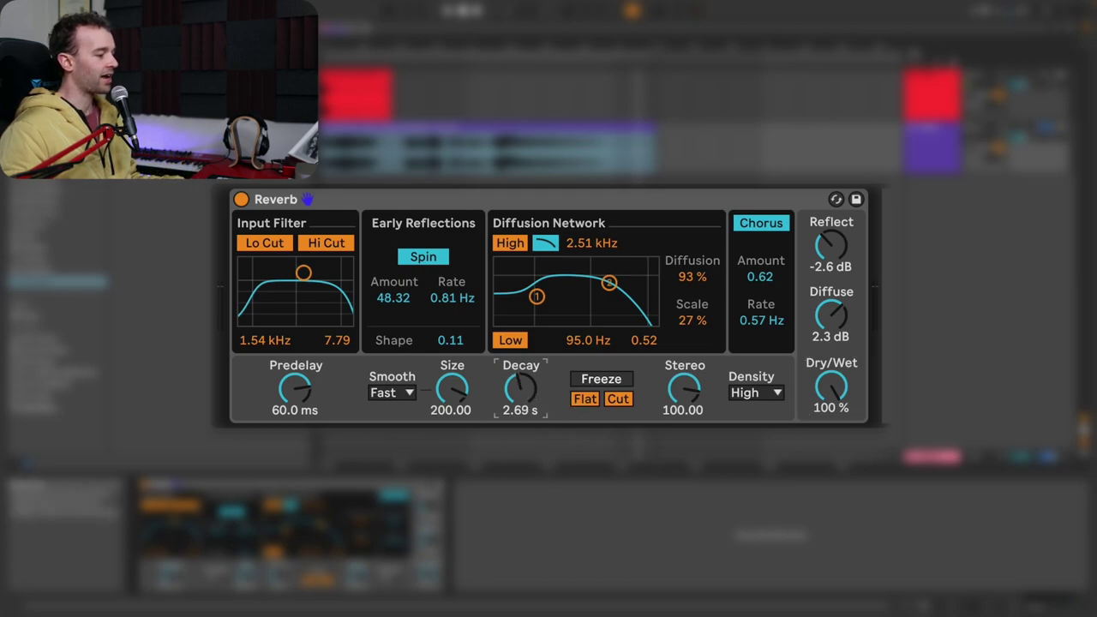
Step: Fine-tune the reverb with Decay at 2.88 s, Input Filter at 1.06 kHz and 6.77, Reflect at -1.0 dB and Dry/Wet at 27 %
{"action": "left_click_drag", "start_coordinate": [303, 272], "coordinate": [297, 279]}
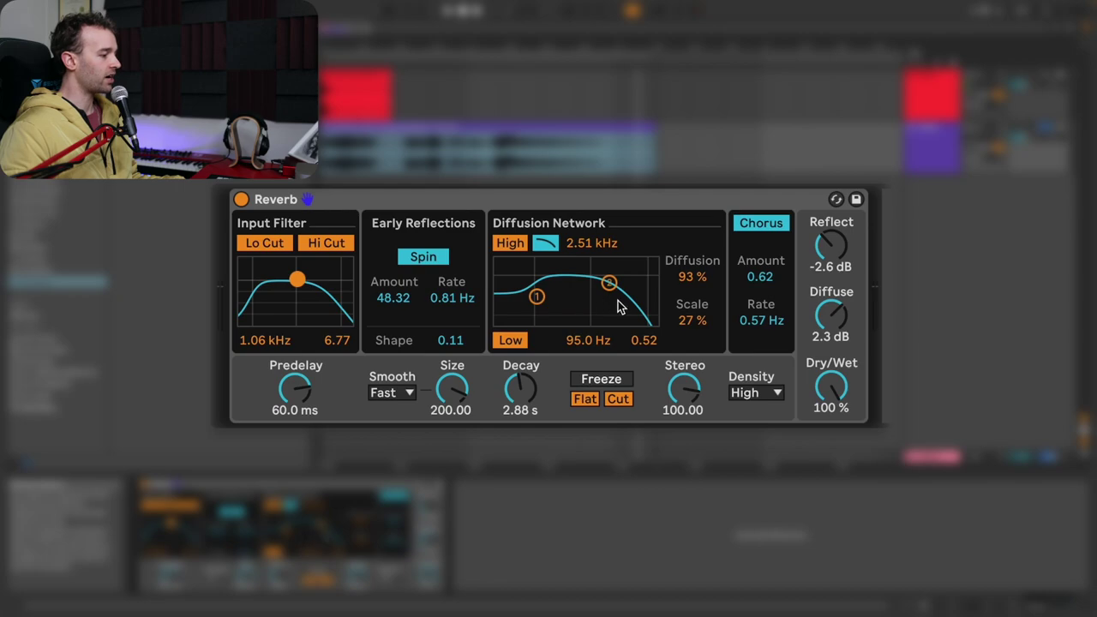
{"action": "left_click", "coordinate": [834, 247]}
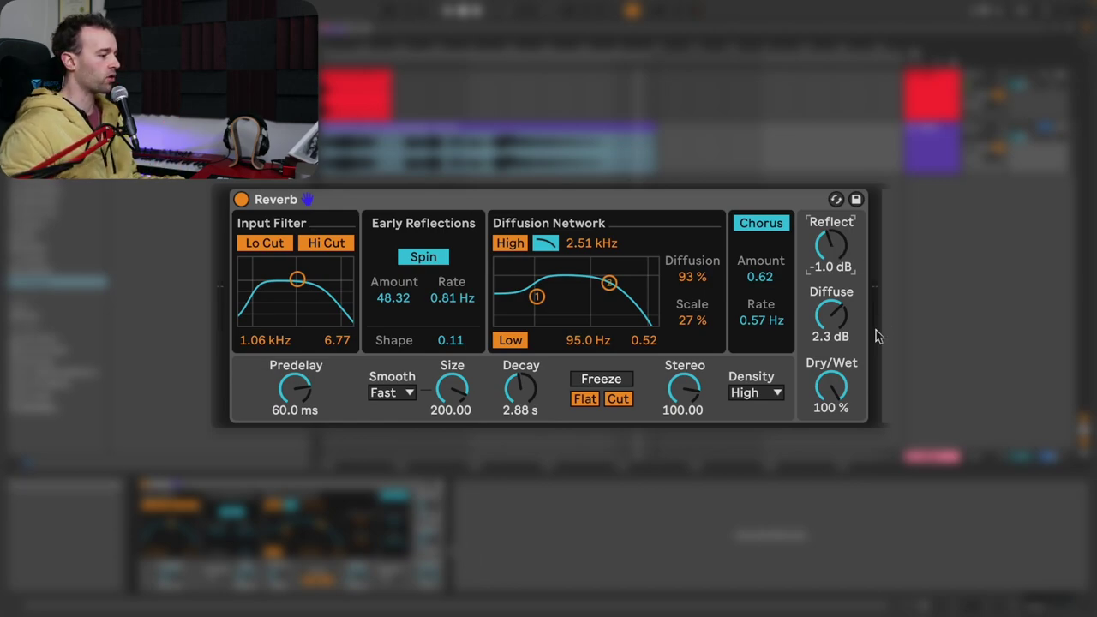
{"action": "left_click_drag", "start_coordinate": [831, 387], "coordinate": [832, 423]}
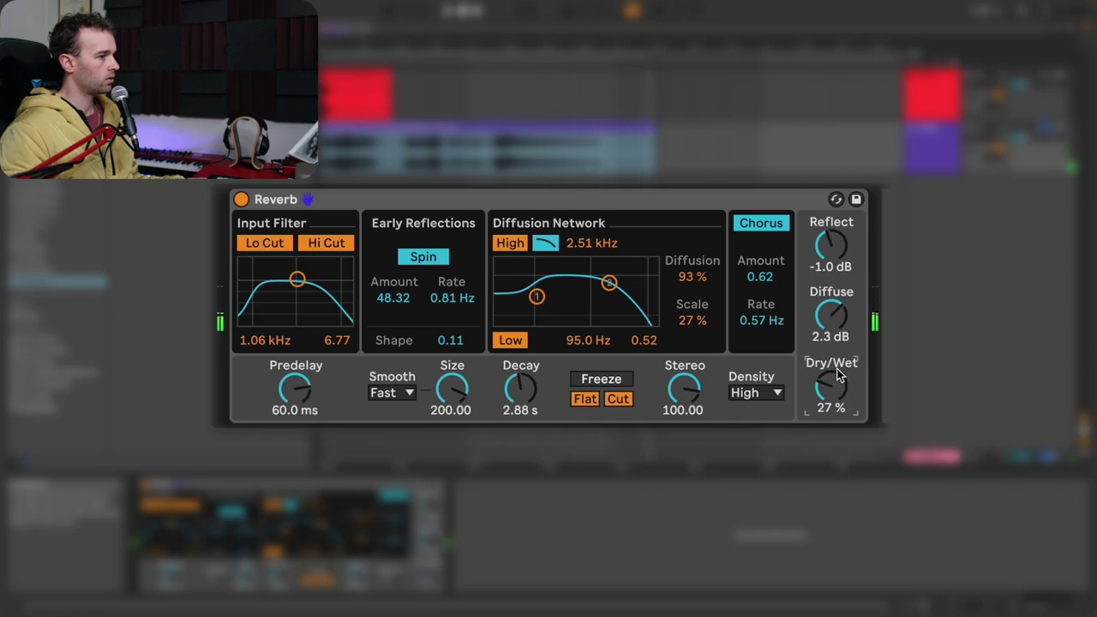